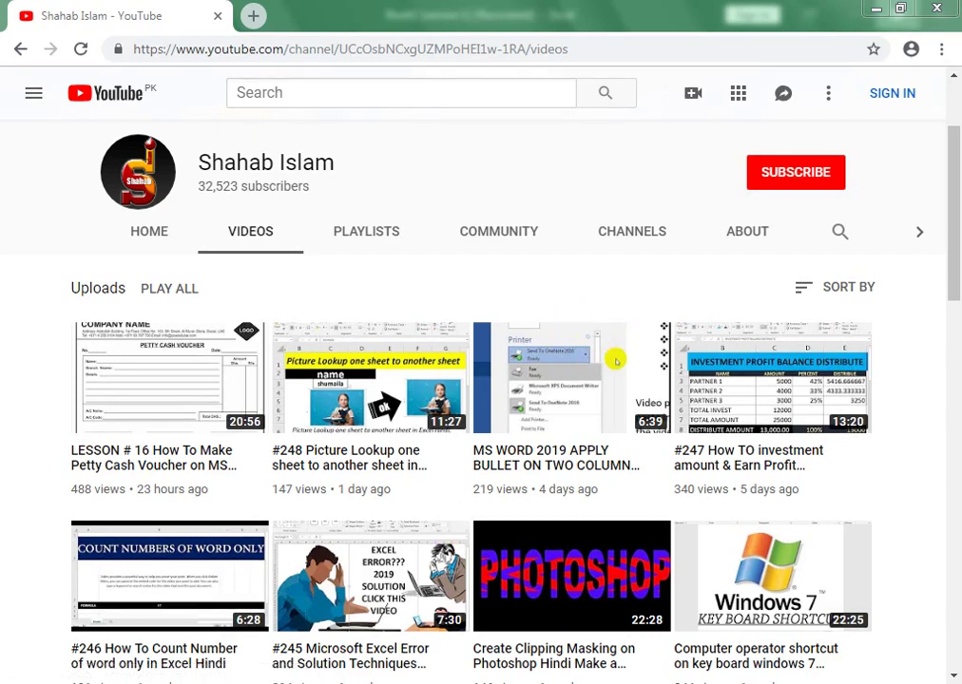
- Bring the Book1 workbook with the product price table to the front
{"action": "left_click", "coordinate": [354, 582]}
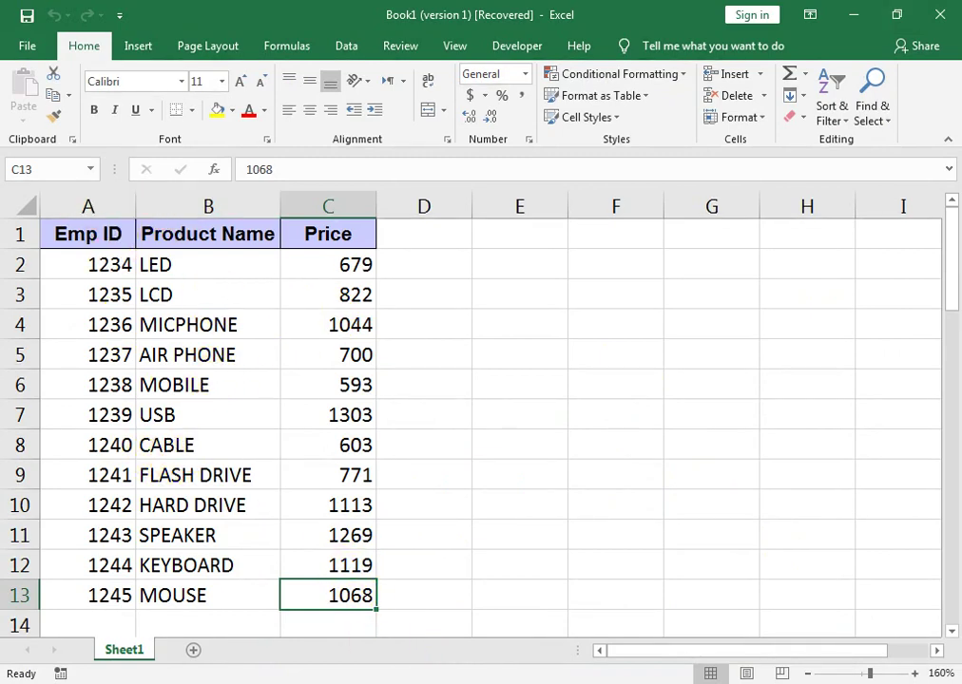
- Change the A1 header from Emp ID to Product ID and autofit column A
{"action": "left_click", "coordinate": [547, 599]}
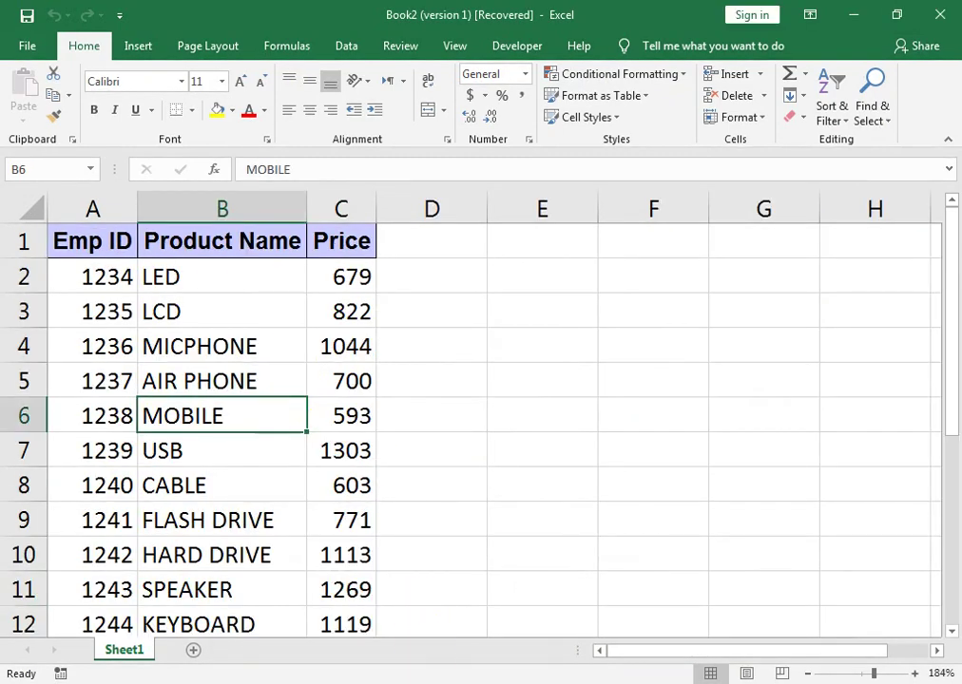
{"action": "left_click", "coordinate": [350, 547]}
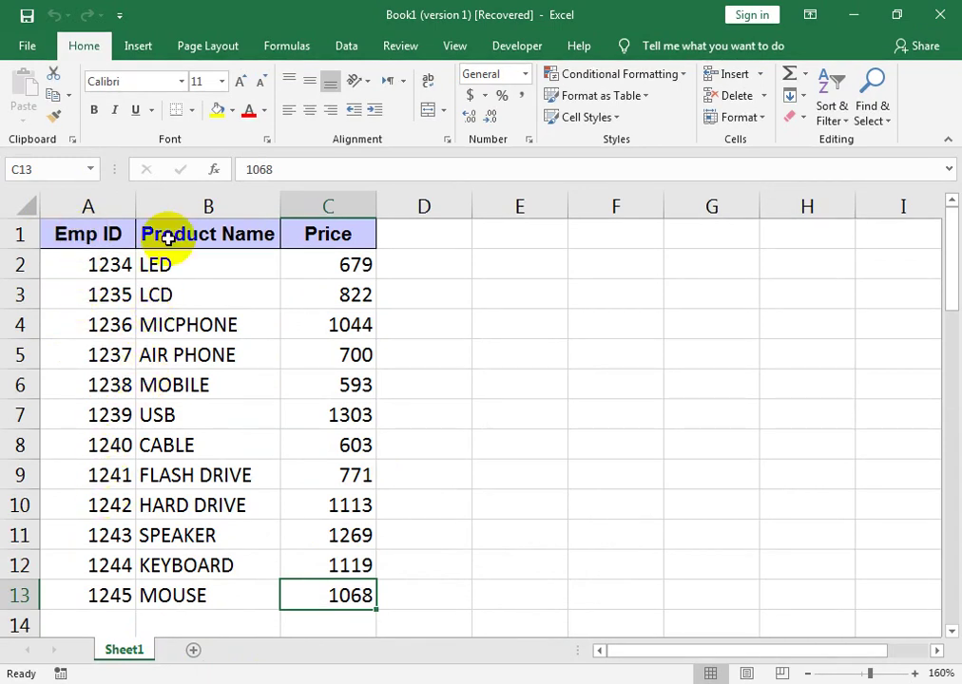
{"action": "left_click", "coordinate": [107, 255]}
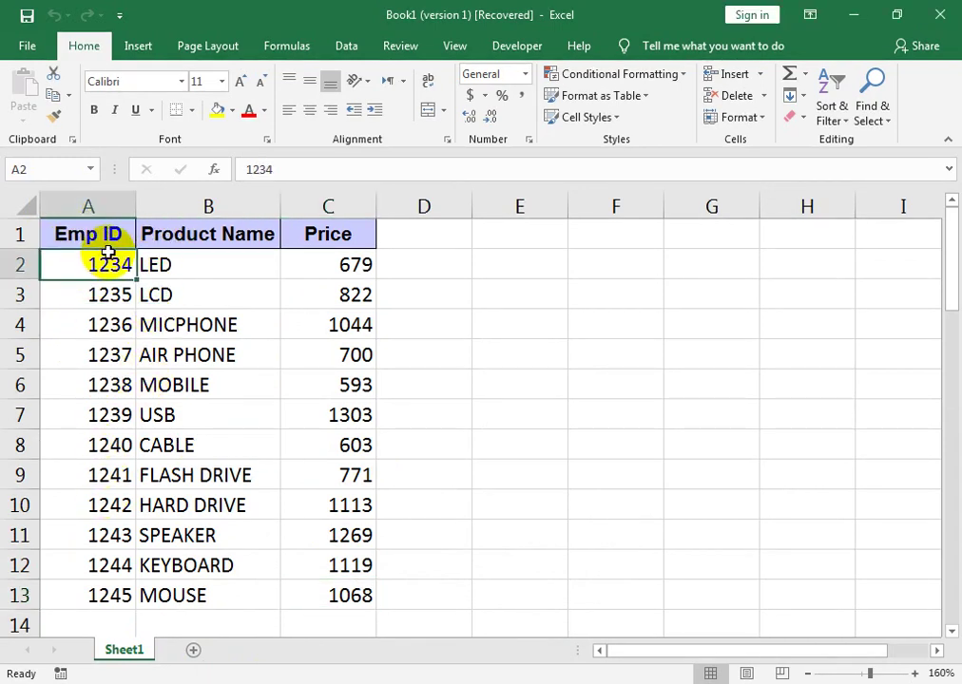
{"action": "left_click", "coordinate": [111, 245]}
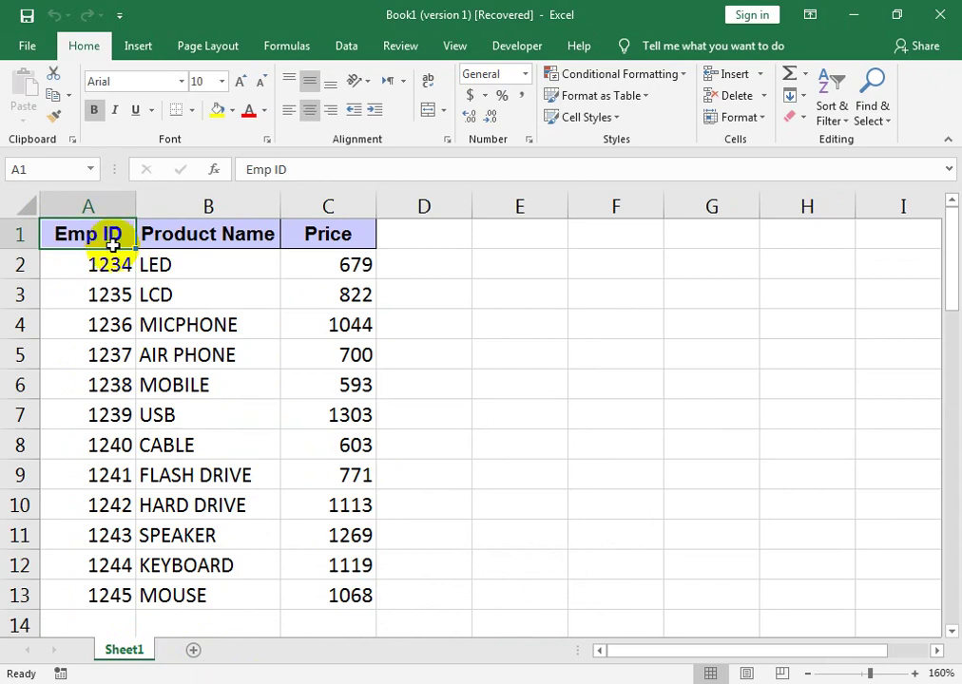
{"action": "double_click", "coordinate": [112, 245]}
{"action": "key", "text": "BackSpace"}
{"action": "key", "text": "BackSpace"}
{"action": "key", "text": "BackSpace"}
{"action": "key", "text": "BackSpace"}
{"action": "key", "text": "BackSpace"}
{"action": "key", "text": "BackSpace"}
{"action": "type", "text": "pRO"}
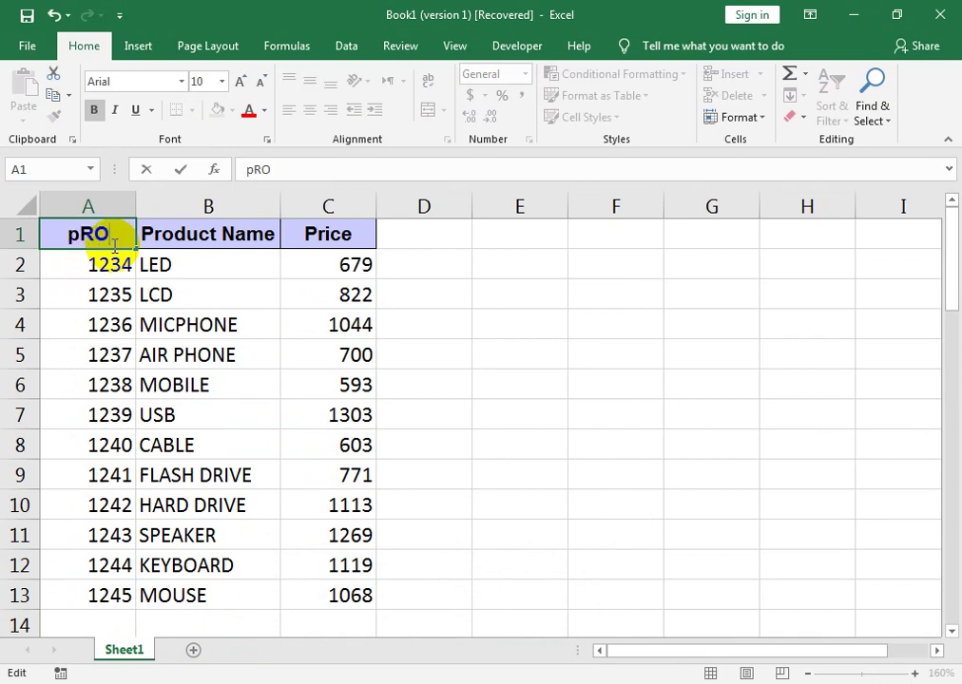
{"action": "type", "text": "DUCT i"}
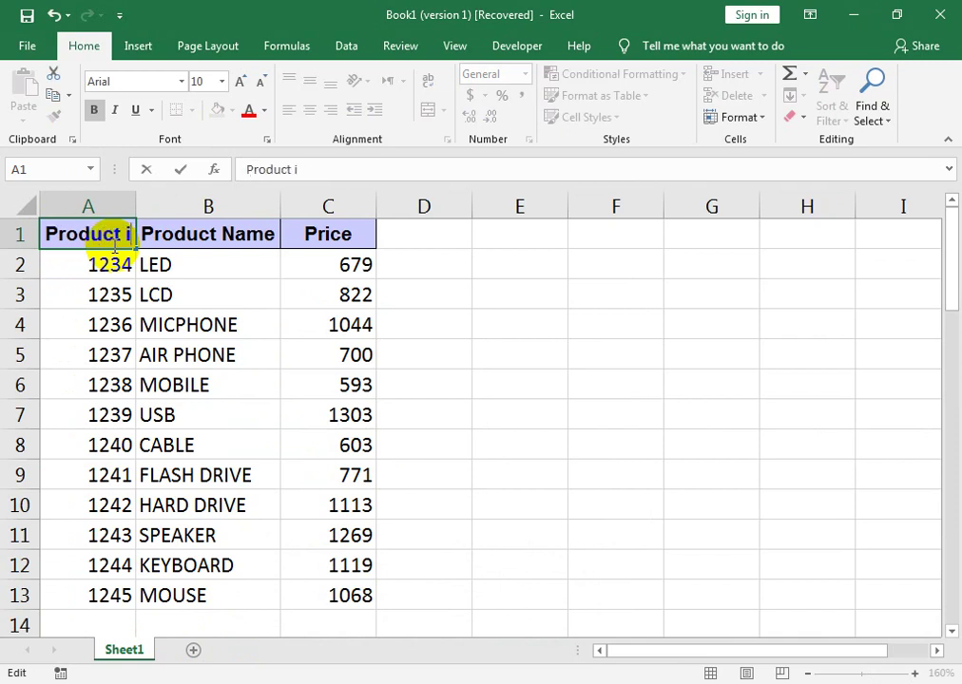
{"action": "key", "text": "BackSpace"}
{"action": "type", "text": "I"}
{"action": "type", "text": "D"}
{"action": "key", "text": "Return"}
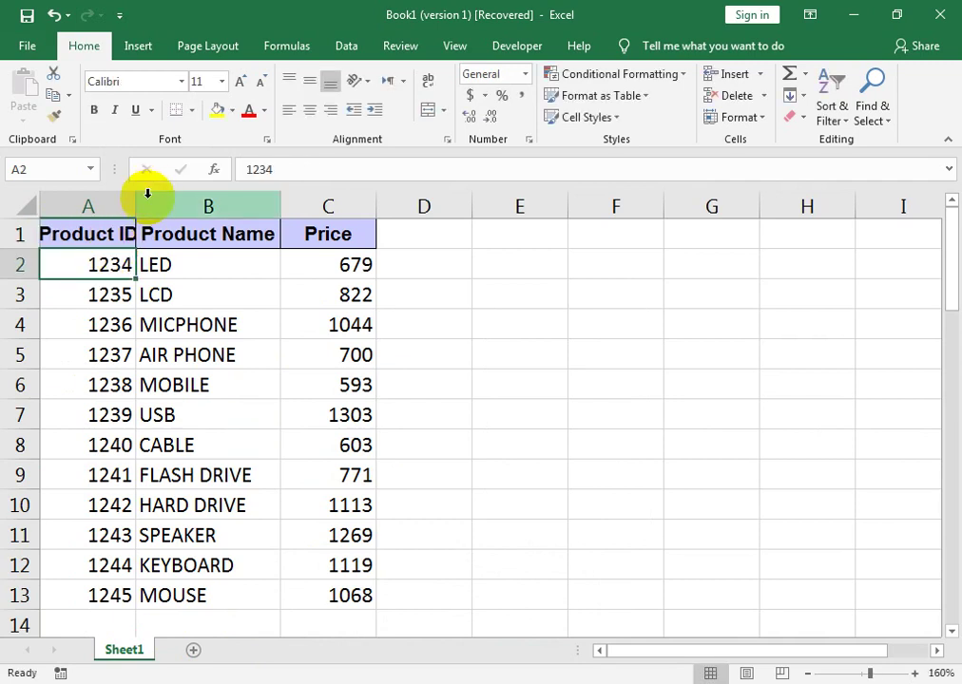
{"action": "double_click", "coordinate": [138, 207]}
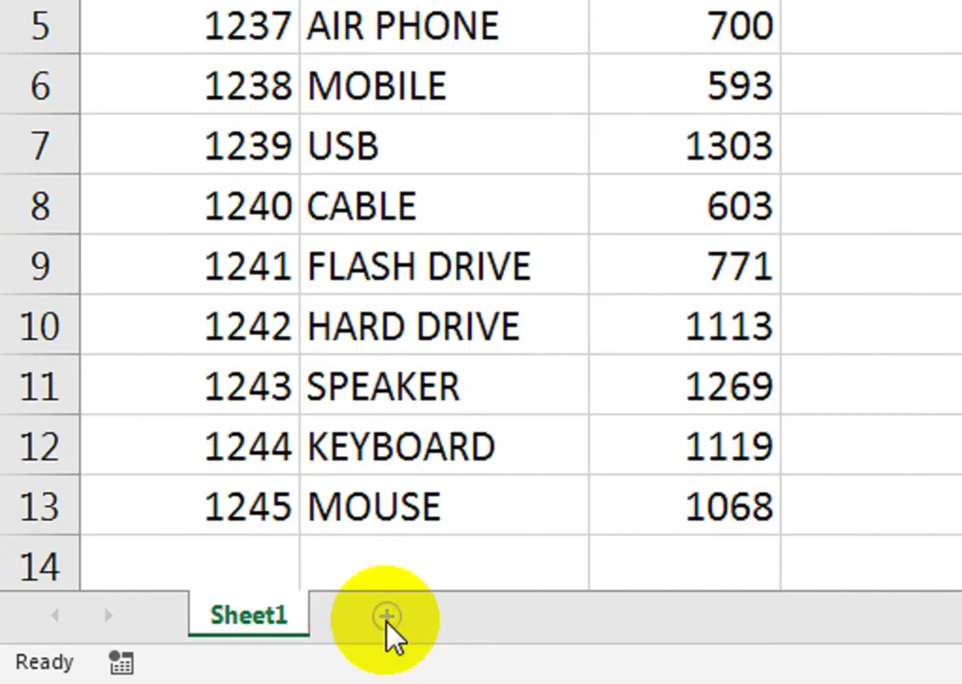
- Add a new worksheet and rename the product table's sheet to DATA
{"action": "left_click", "coordinate": [192, 651]}
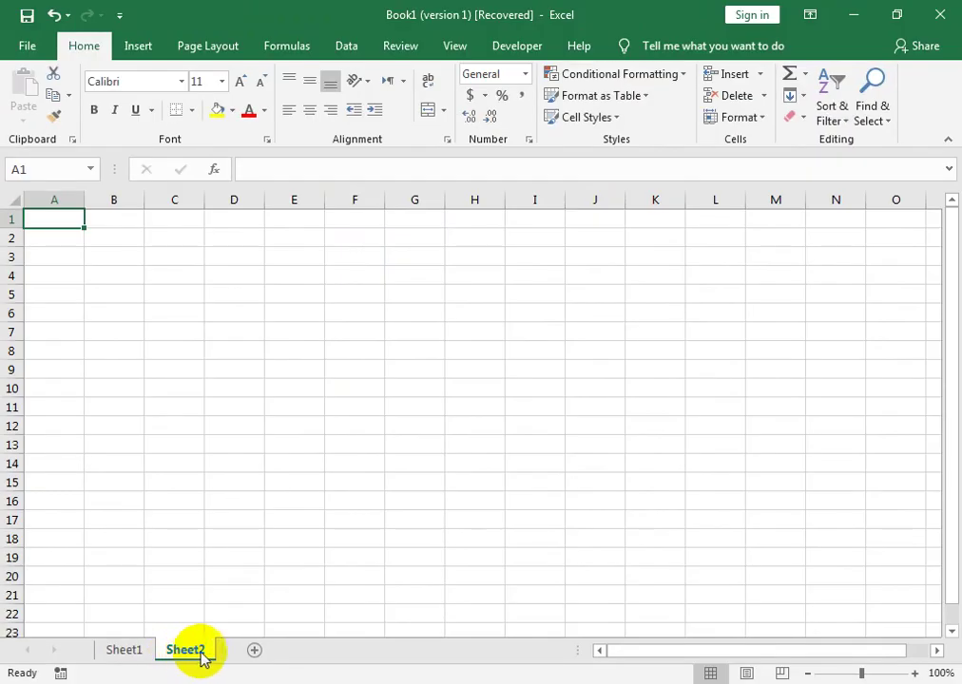
{"action": "left_click", "coordinate": [128, 652]}
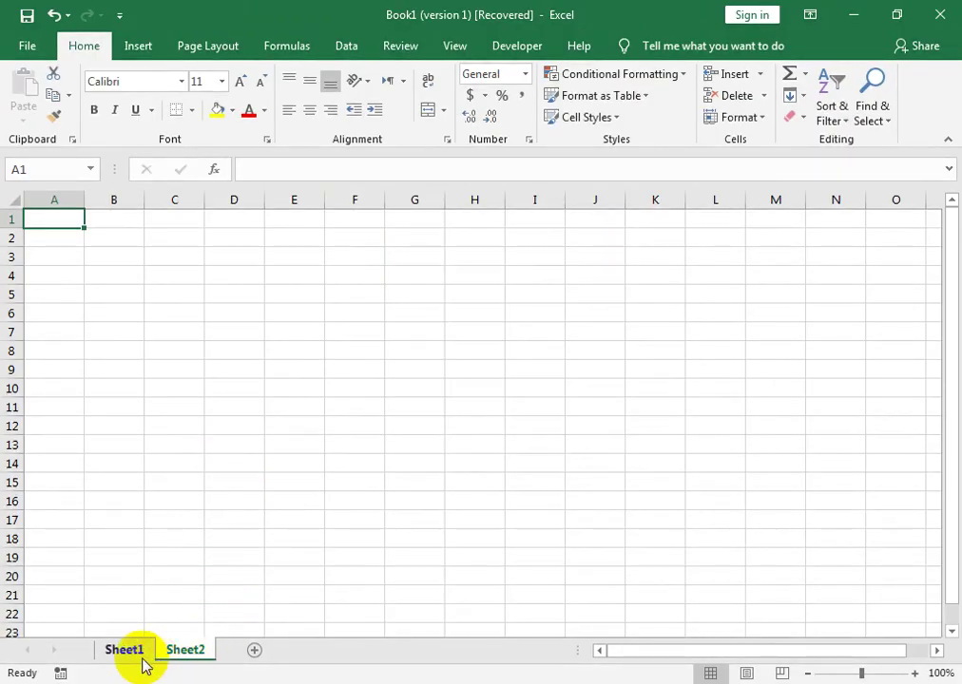
{"action": "right_click", "coordinate": [133, 654]}
{"action": "left_click", "coordinate": [187, 479]}
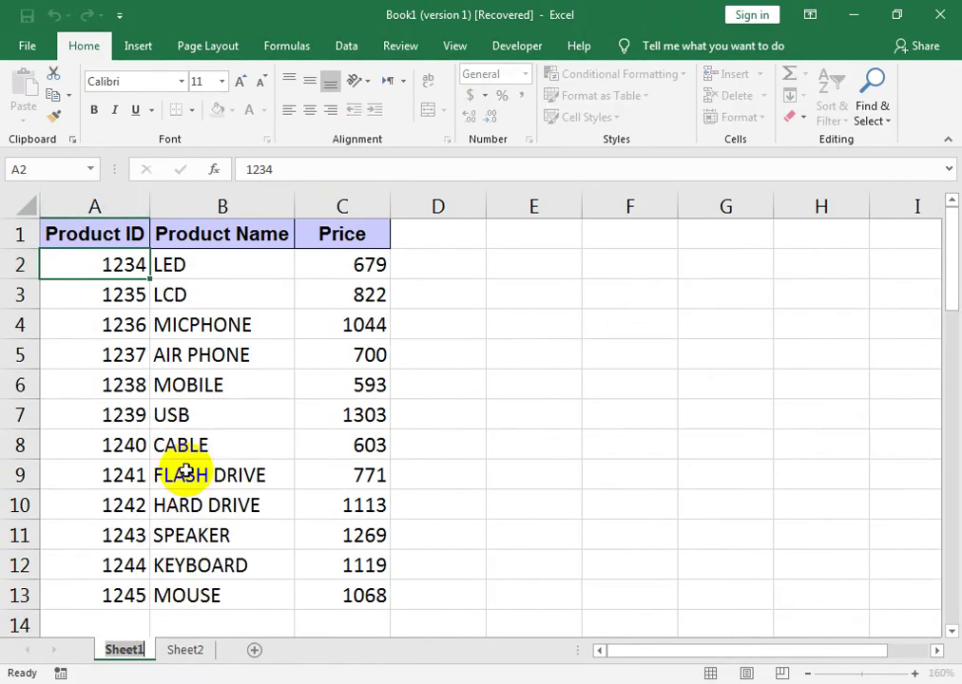
{"action": "type", "text": "data"}
{"action": "key", "text": "BackSpace"}
{"action": "key", "text": "BackSpace"}
{"action": "key", "text": "BackSpace"}
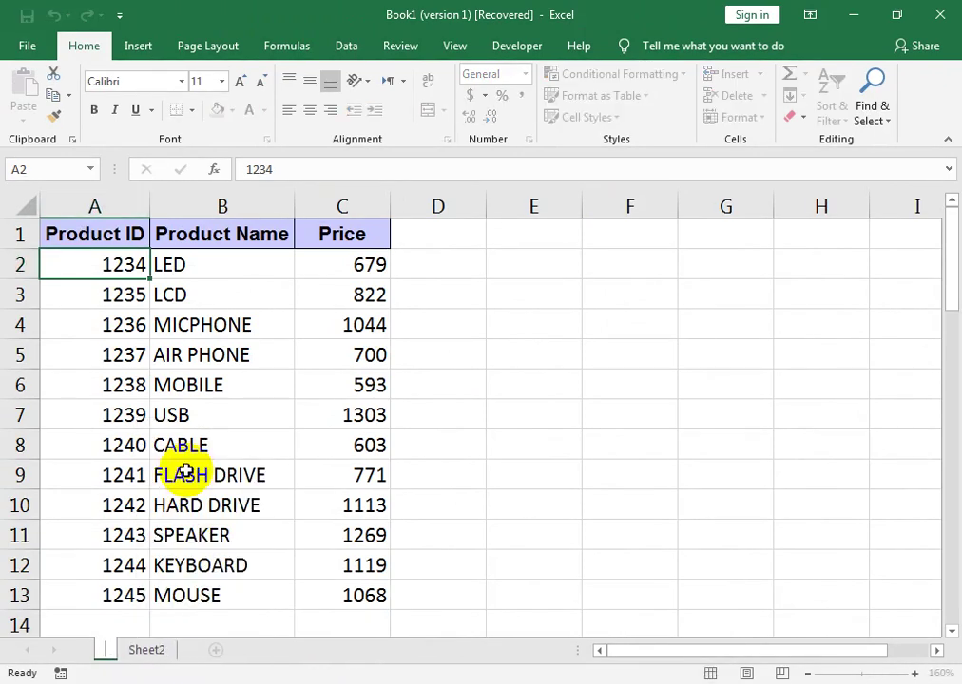
{"action": "type", "text": "DATA"}
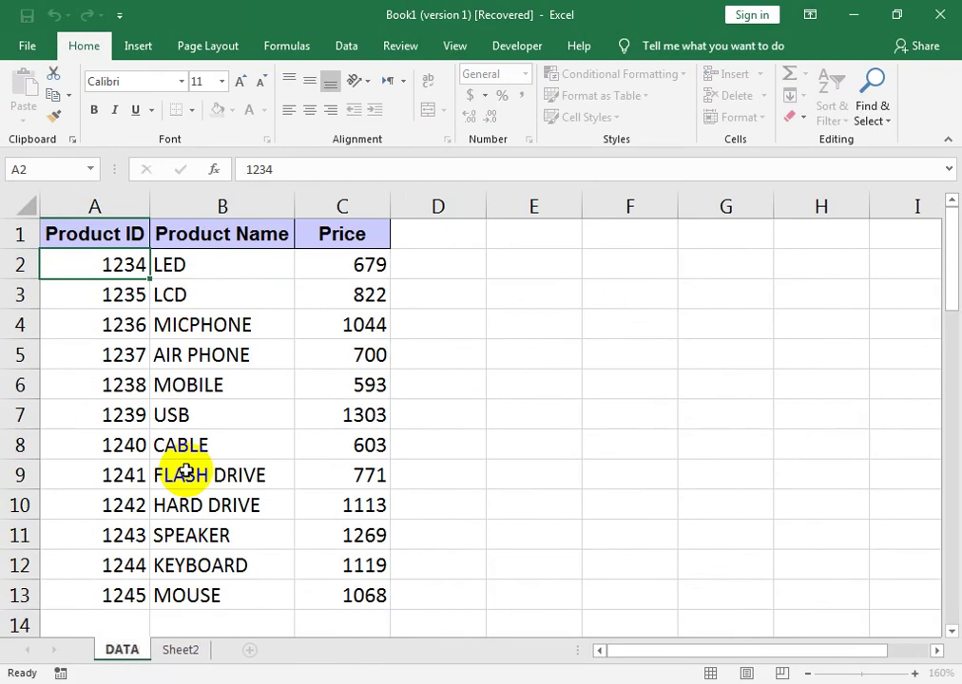
- Rename the second sheet to BILLING SHEET
{"action": "left_click", "coordinate": [183, 655]}
{"action": "double_click", "coordinate": [183, 654]}
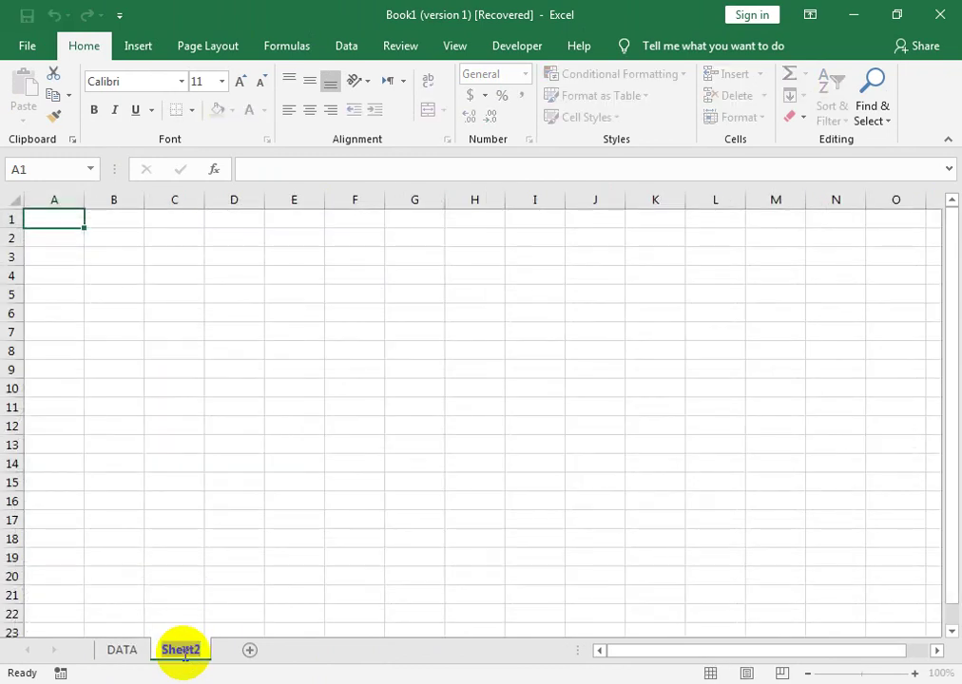
{"action": "type", "text": "BILLINF"}
{"action": "key", "text": "BackSpace"}
{"action": "type", "text": "G SHEET"}
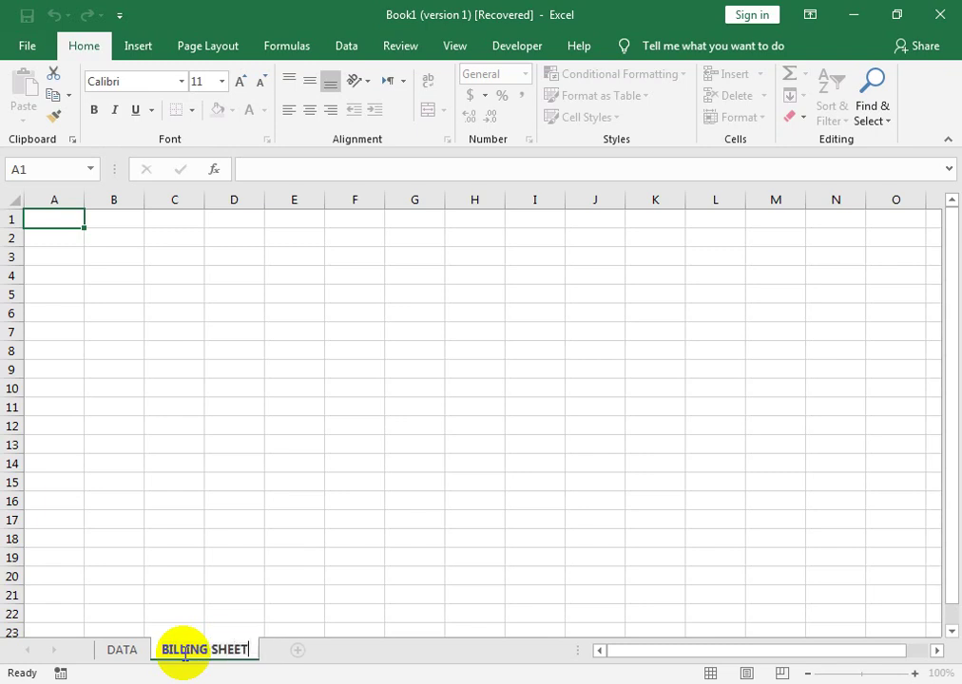
{"action": "left_click", "coordinate": [57, 313]}
- Copy the A1:C1 headers from DATA into A1 of BILLING SHEET
{"action": "left_click", "coordinate": [129, 656]}
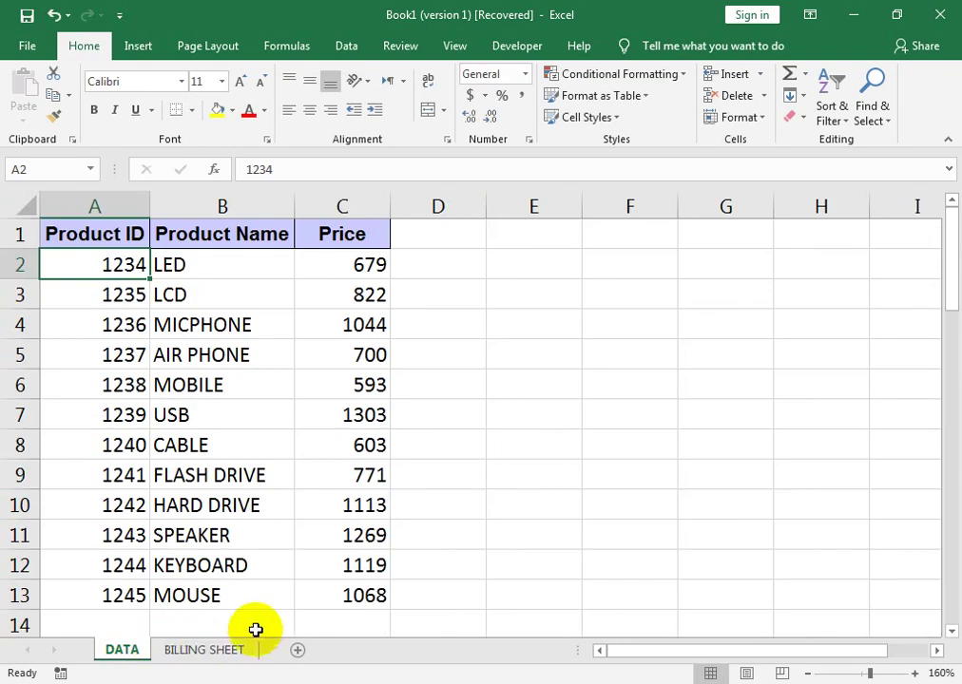
{"action": "left_click", "coordinate": [183, 660]}
{"action": "left_click", "coordinate": [120, 656]}
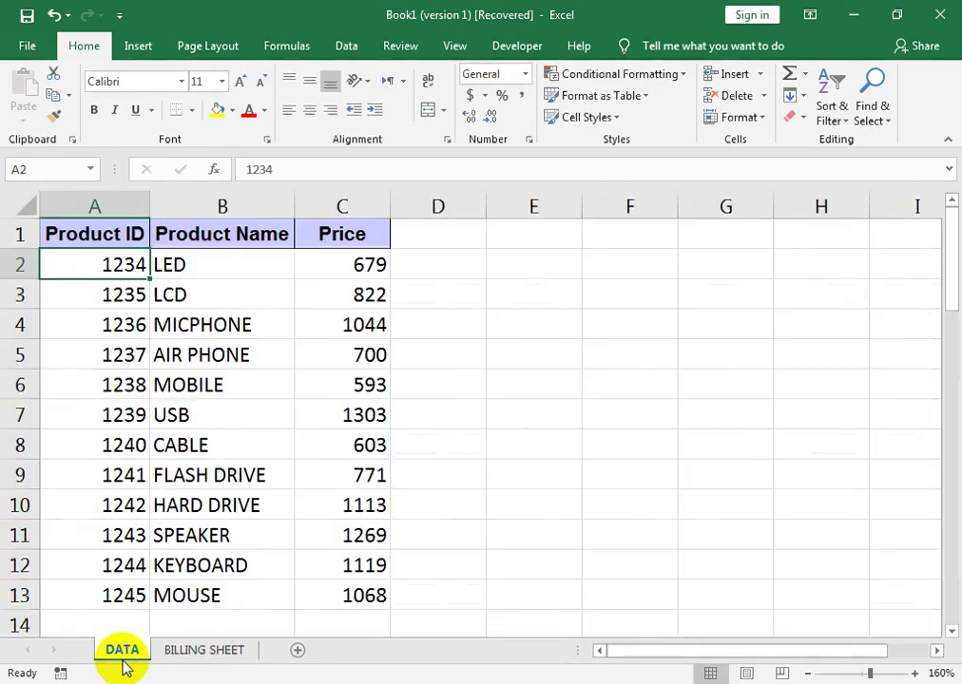
{"action": "left_click_drag", "start_coordinate": [111, 226], "coordinate": [298, 233]}
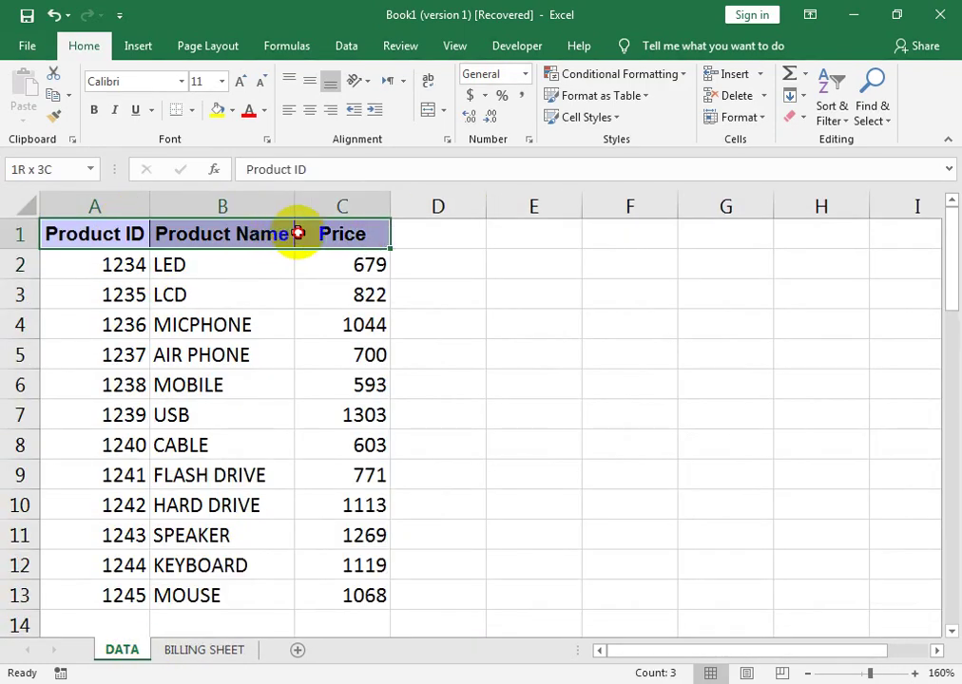
{"action": "right_click", "coordinate": [184, 244]}
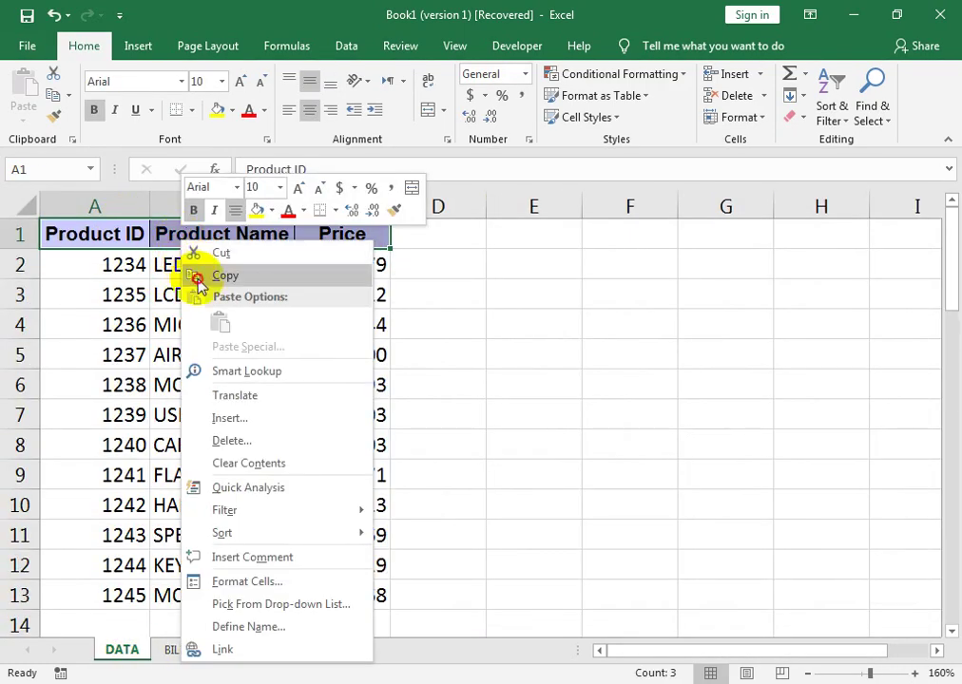
{"action": "left_click", "coordinate": [200, 274]}
{"action": "left_click", "coordinate": [169, 650]}
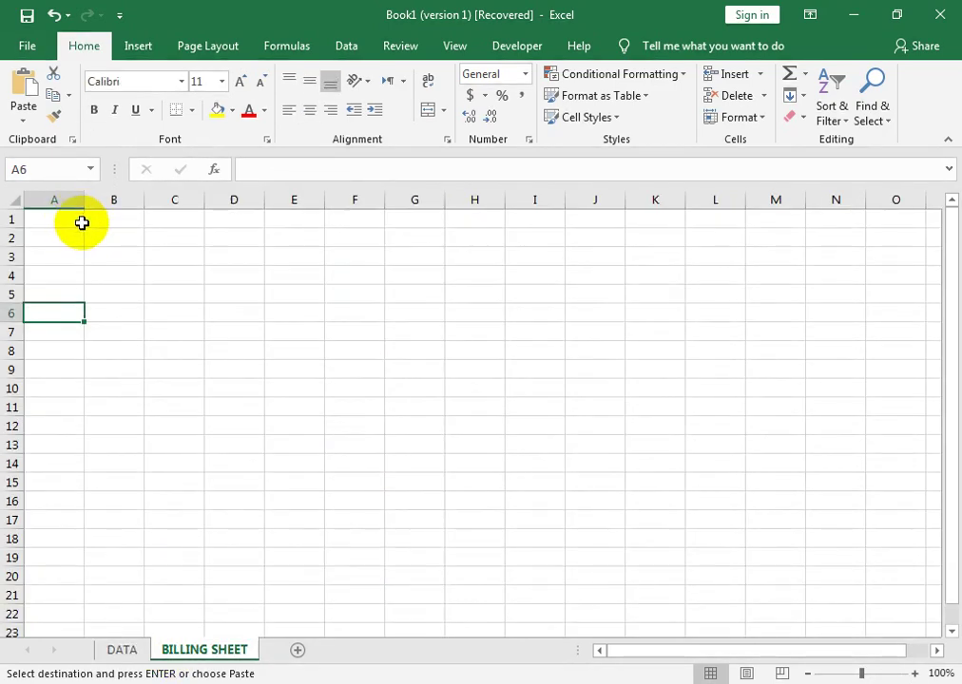
{"action": "right_click", "coordinate": [83, 223]}
{"action": "left_click", "coordinate": [100, 304]}
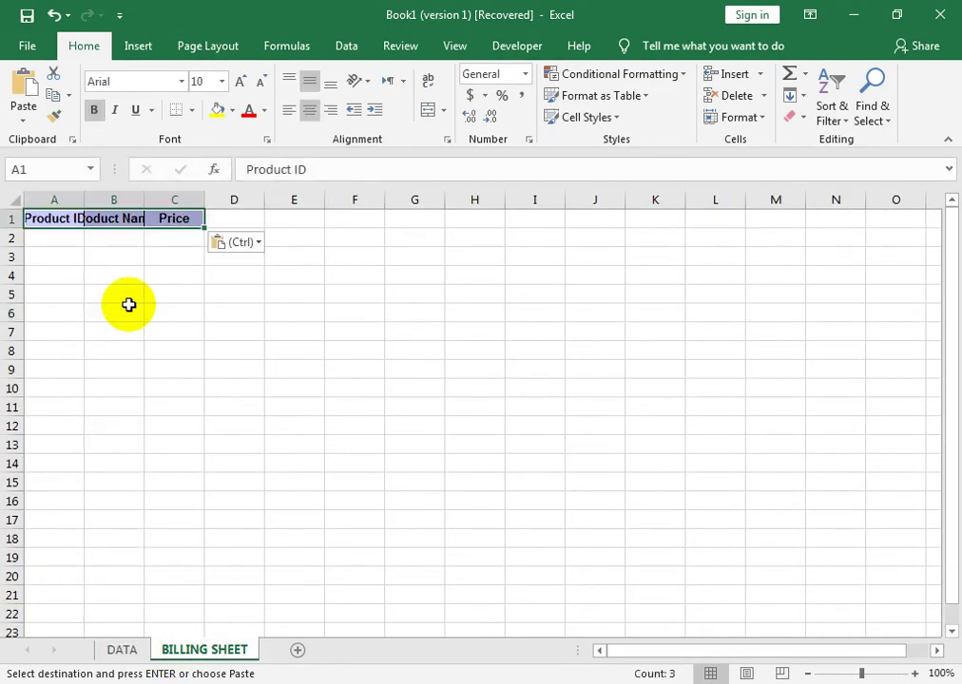
{"action": "key", "text": "ctrl"}
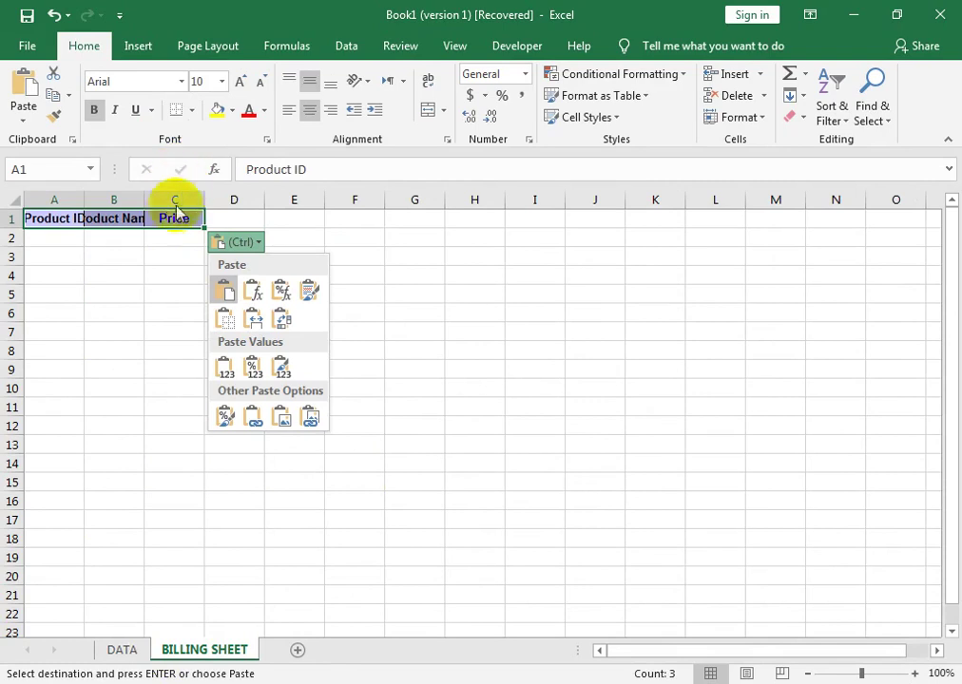
{"action": "key", "text": "Escape"}
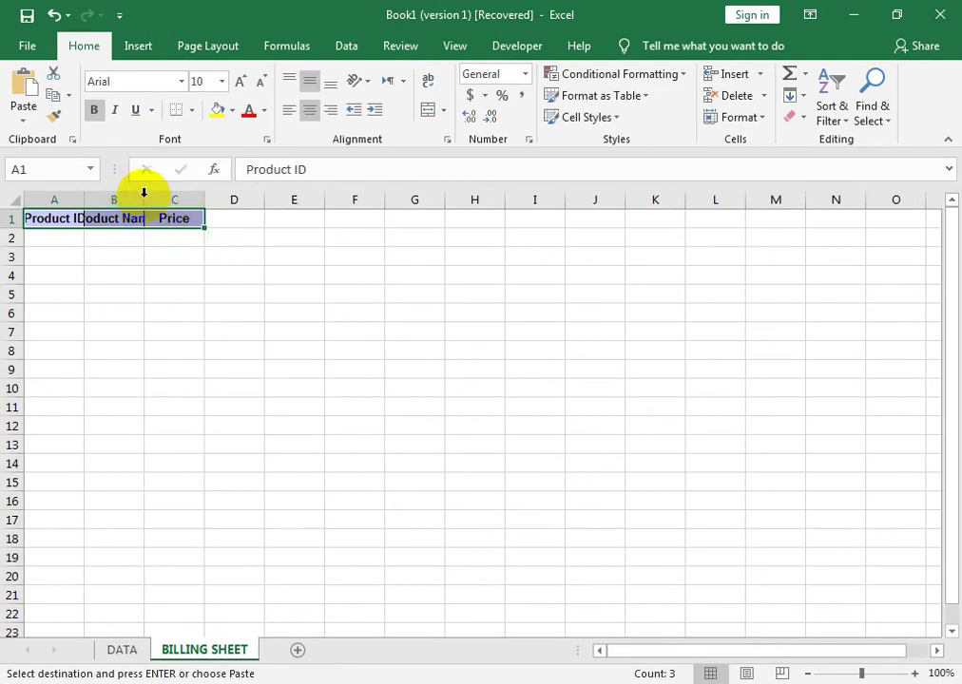
- Autofit columns A and B and widen column C for the Price header
{"action": "double_click", "coordinate": [144, 196]}
{"action": "left_click", "coordinate": [76, 198]}
{"action": "double_click", "coordinate": [83, 198]}
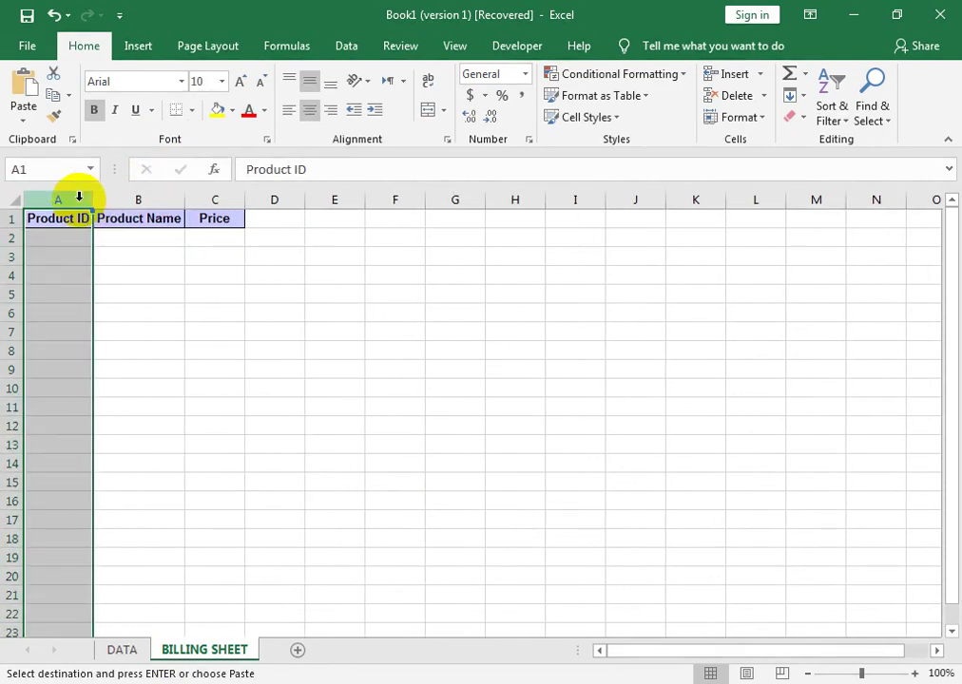
{"action": "double_click", "coordinate": [245, 198]}
{"action": "left_click_drag", "start_coordinate": [221, 199], "coordinate": [241, 201]}
- Enter the headers UINT in D1 and Amount in E1
{"action": "left_click", "coordinate": [253, 221]}
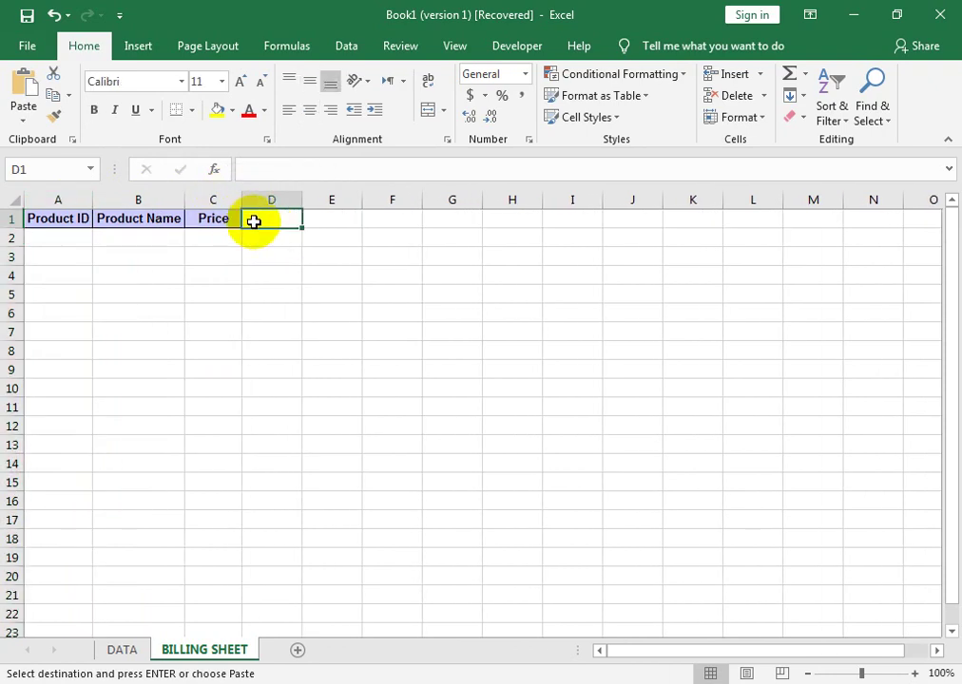
{"action": "type", "text": "UINT"}
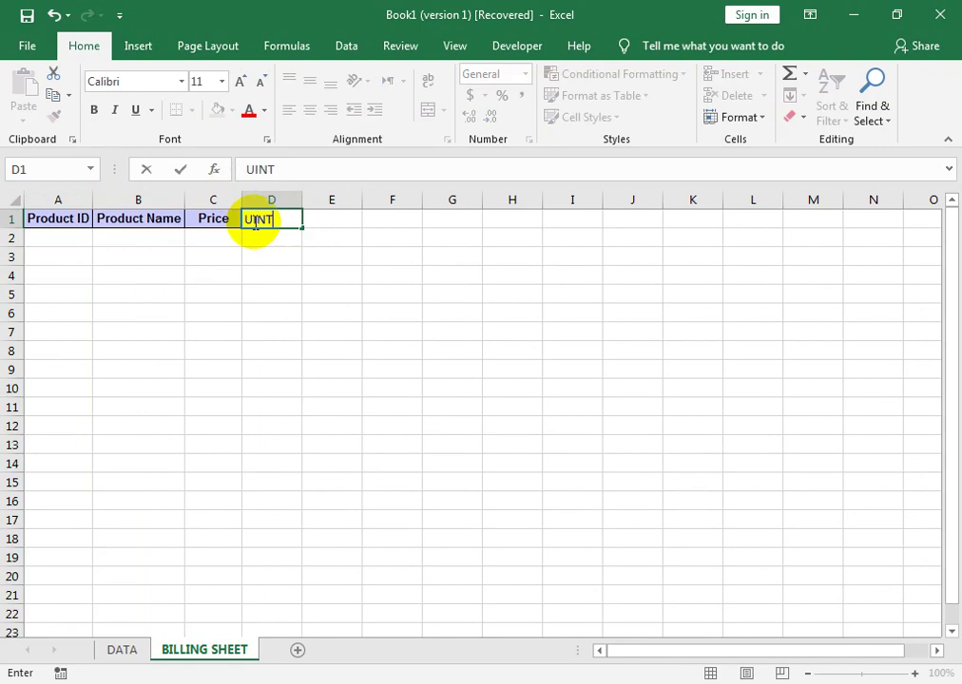
{"action": "key", "text": "Tab"}
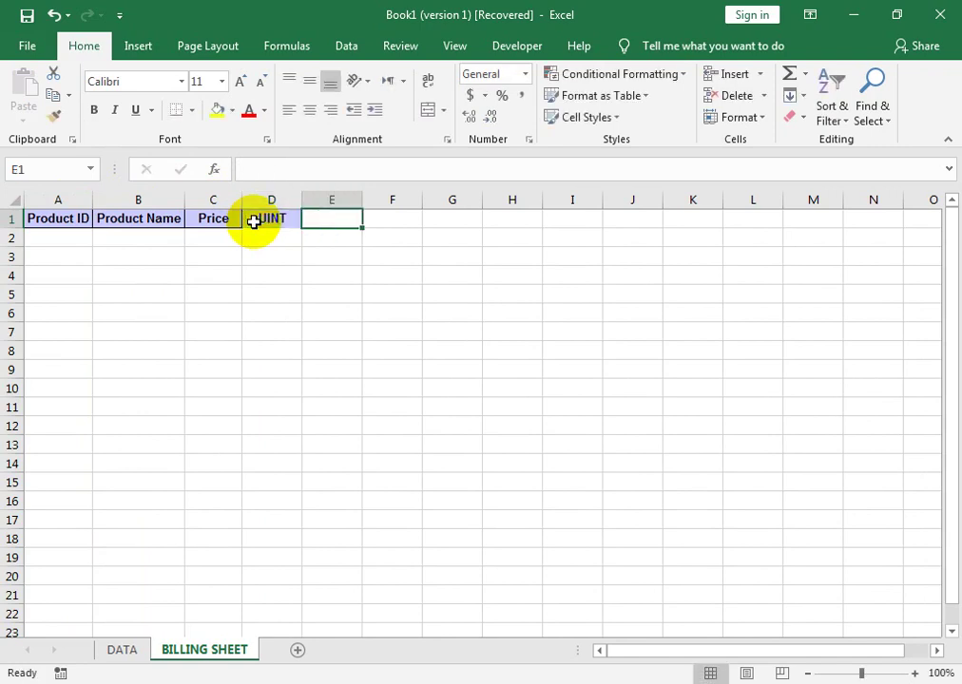
{"action": "type", "text": "Amount"}
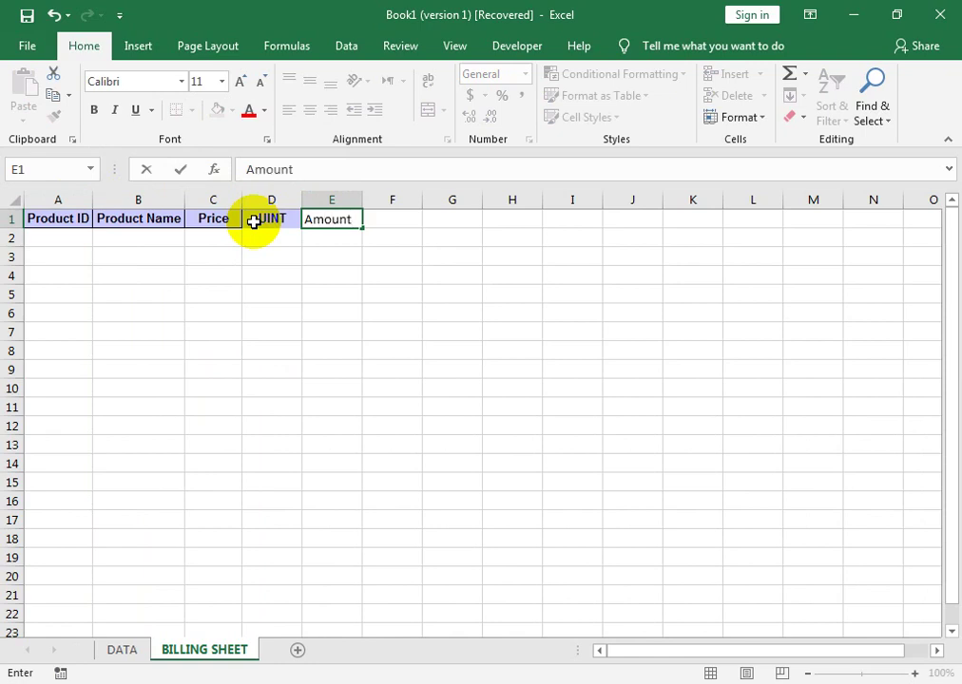
{"action": "key", "text": "Tab"}
{"action": "key", "text": "Return"}
{"action": "key", "text": "Left"}
{"action": "key", "text": "Left"}
{"action": "key", "text": "Left"}
{"action": "key", "text": "Left"}
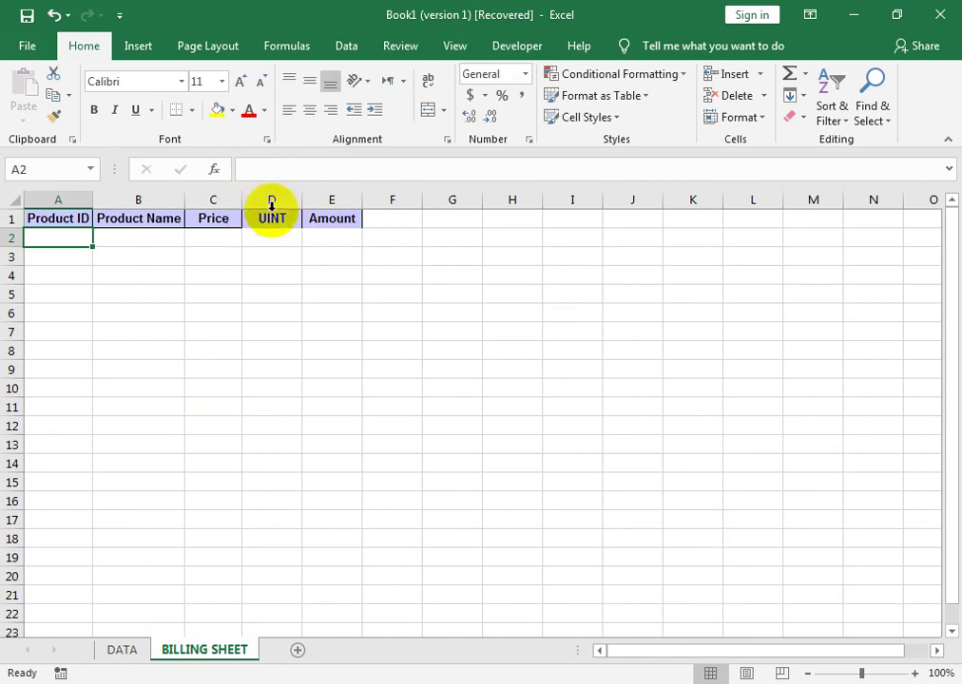
- Correct D1 to Units and zoom the sheet to 184%
{"action": "left_click", "coordinate": [269, 219]}
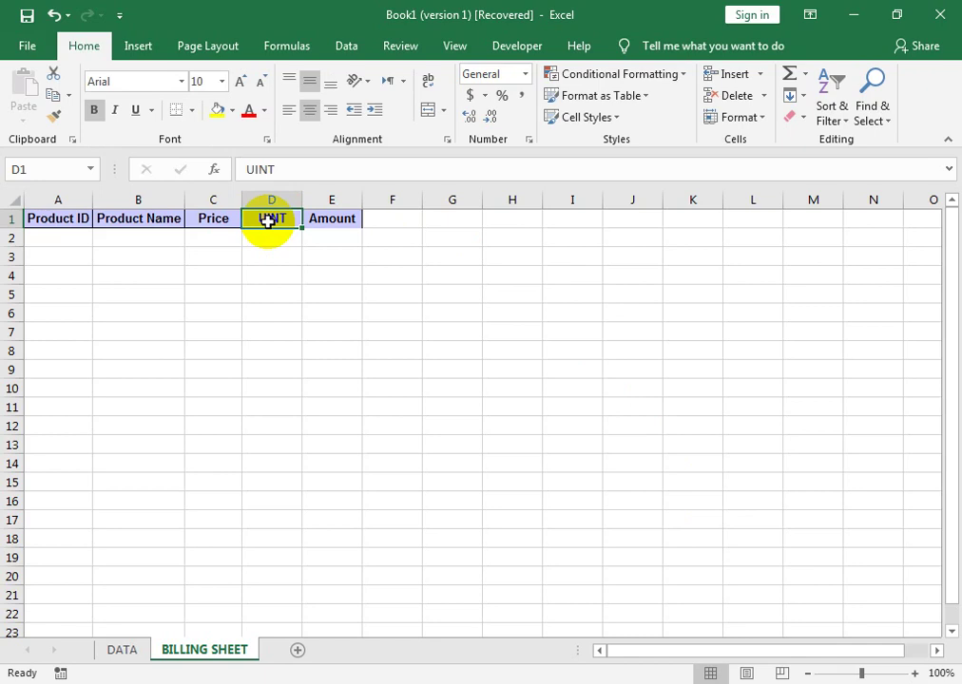
{"action": "type", "text": "Units"}
{"action": "key", "text": "Return"}
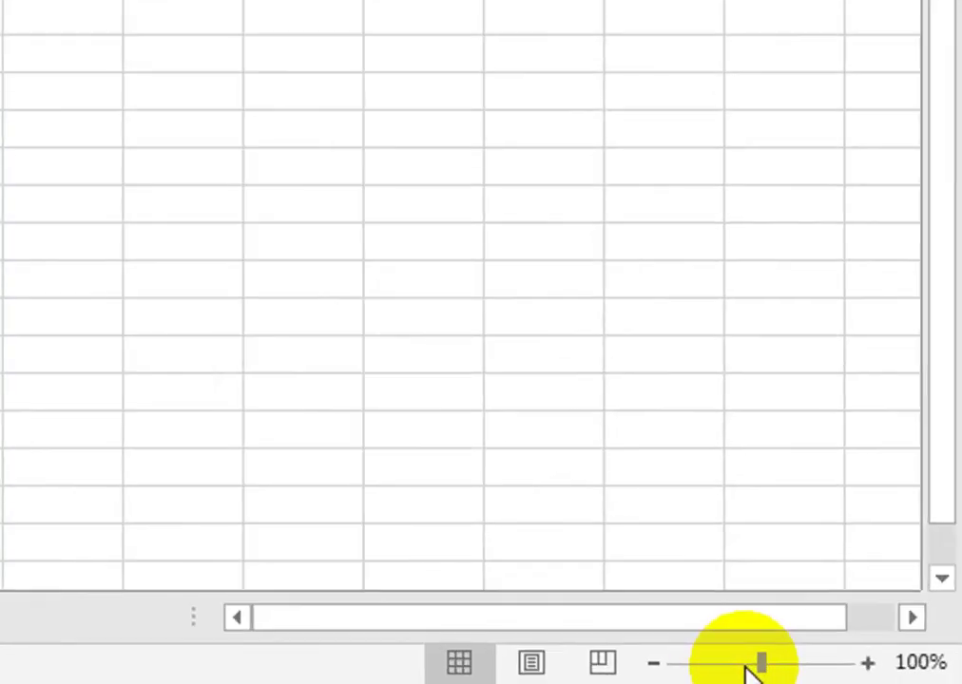
{"action": "left_click", "coordinate": [873, 674]}
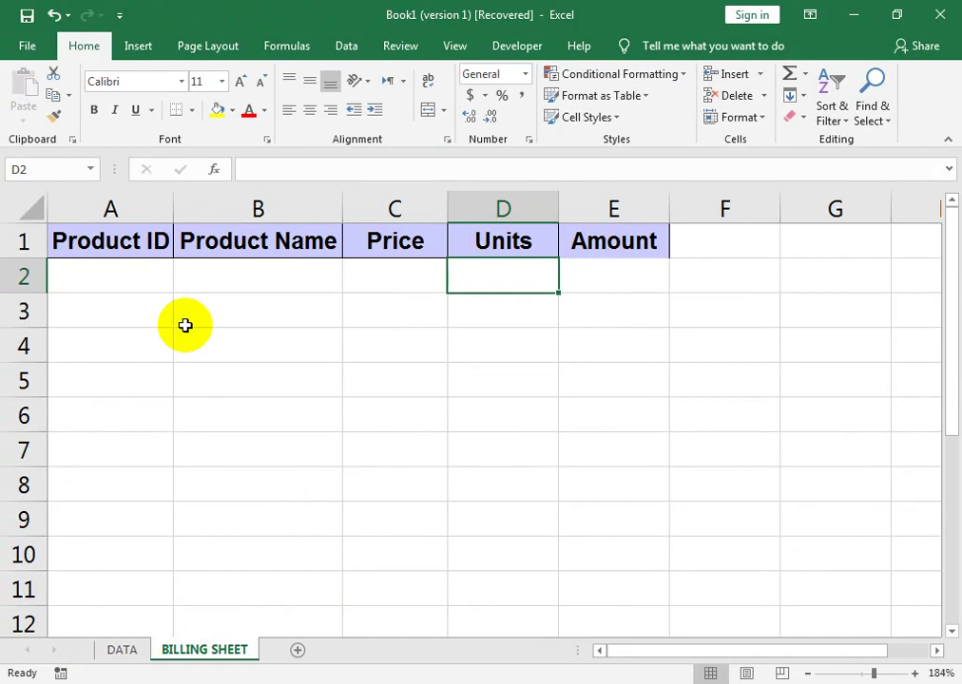
{"action": "key", "text": "Left"}
{"action": "key", "text": "Left"}
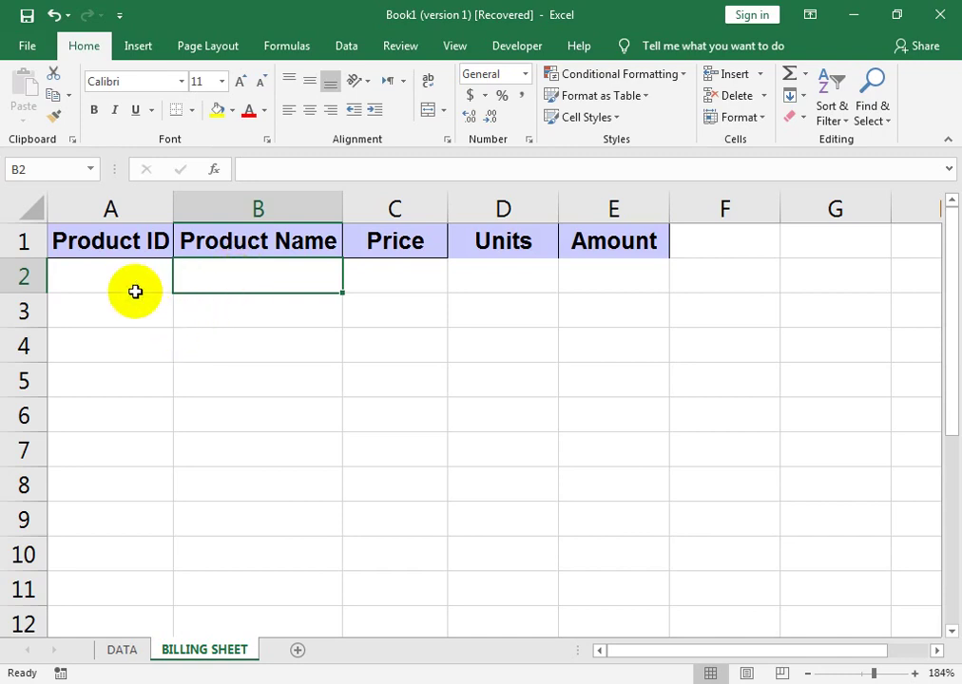
- Define a name for DATA's A1:A13 Product ID column from its top-row header
{"action": "left_click", "coordinate": [122, 652]}
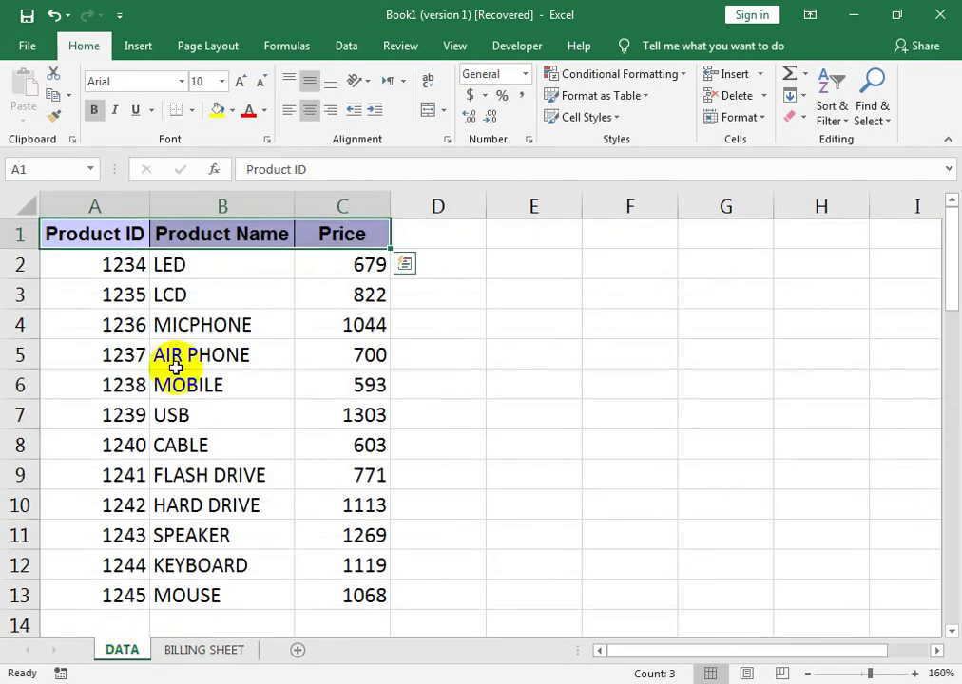
{"action": "left_click", "coordinate": [122, 266]}
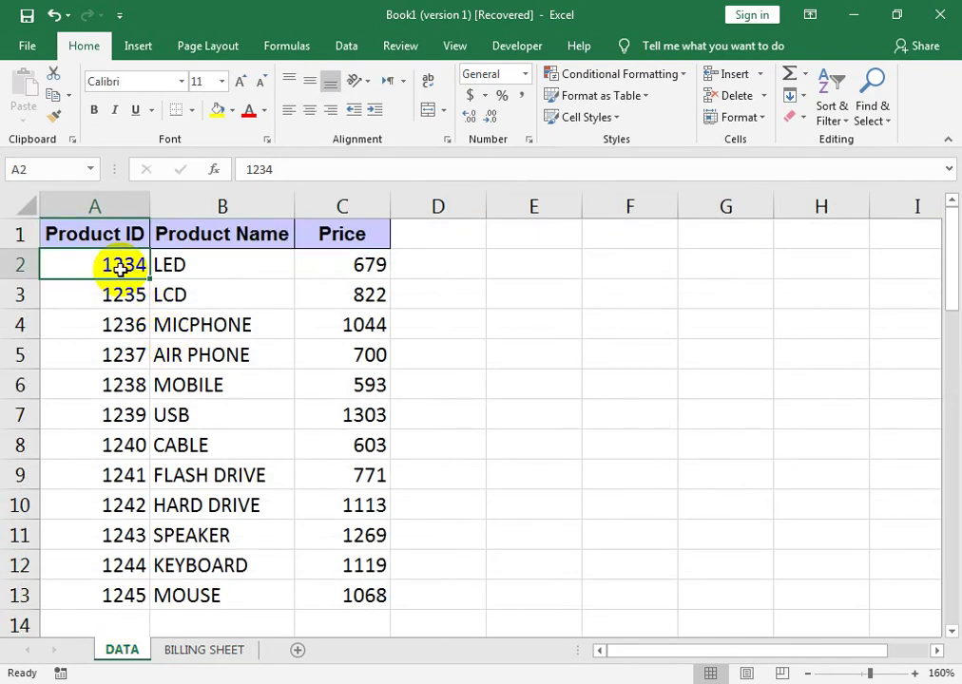
{"action": "left_click", "coordinate": [218, 415]}
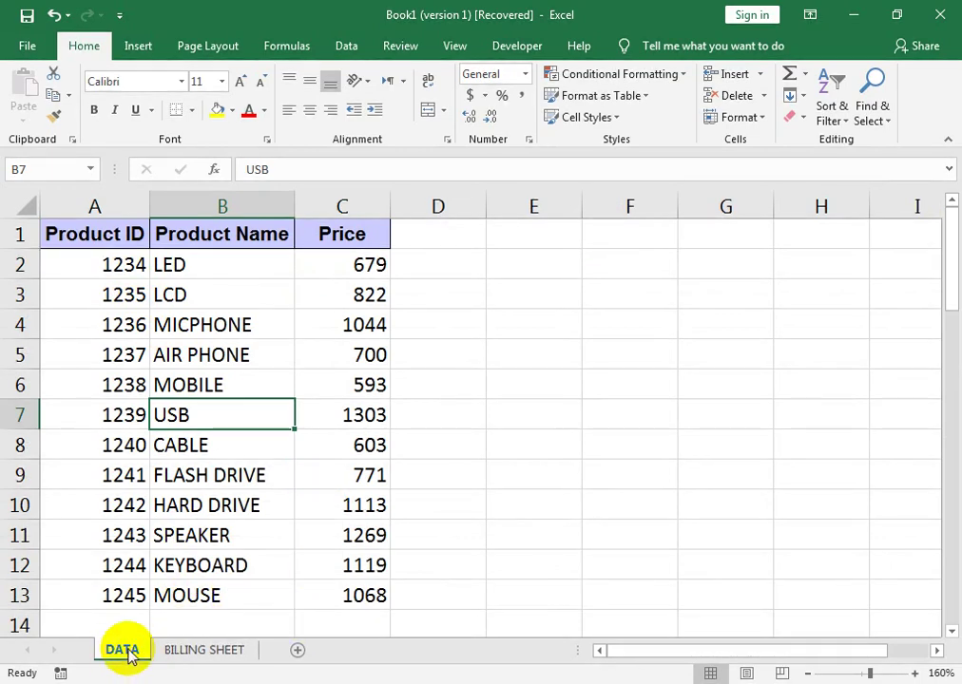
{"action": "left_click_drag", "start_coordinate": [122, 266], "coordinate": [101, 565]}
{"action": "left_click_drag", "start_coordinate": [140, 233], "coordinate": [112, 589]}
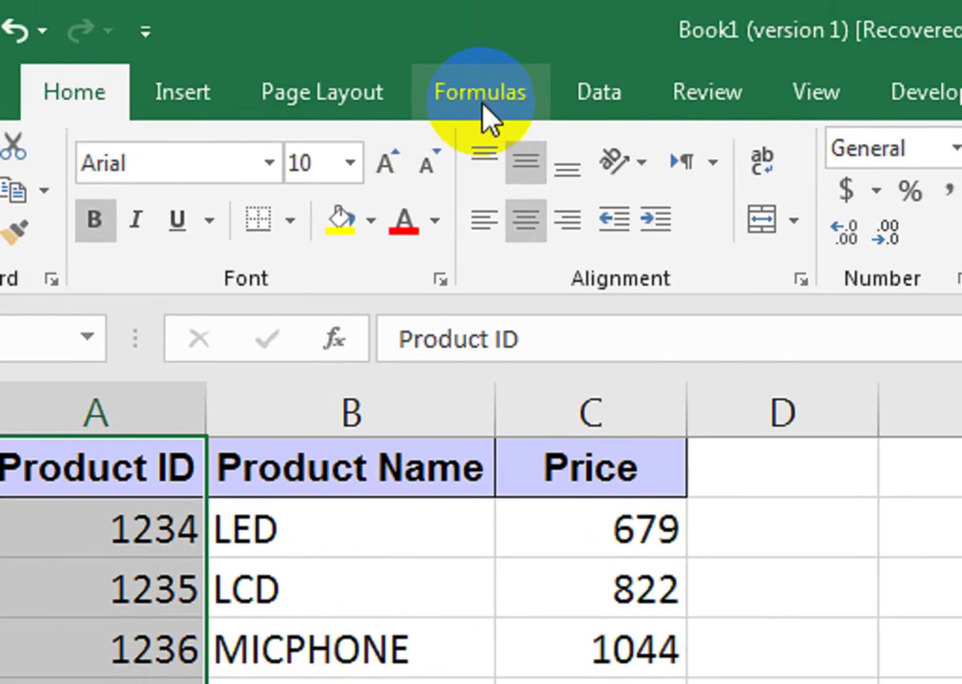
{"action": "left_click", "coordinate": [288, 52]}
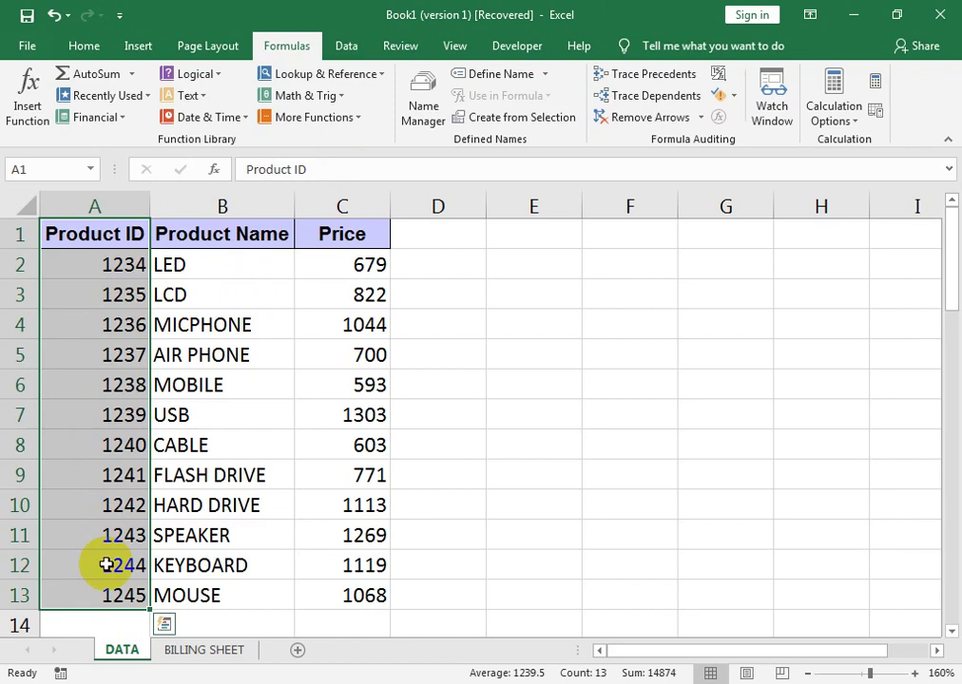
{"action": "key", "text": "ctrl+shift+F3"}
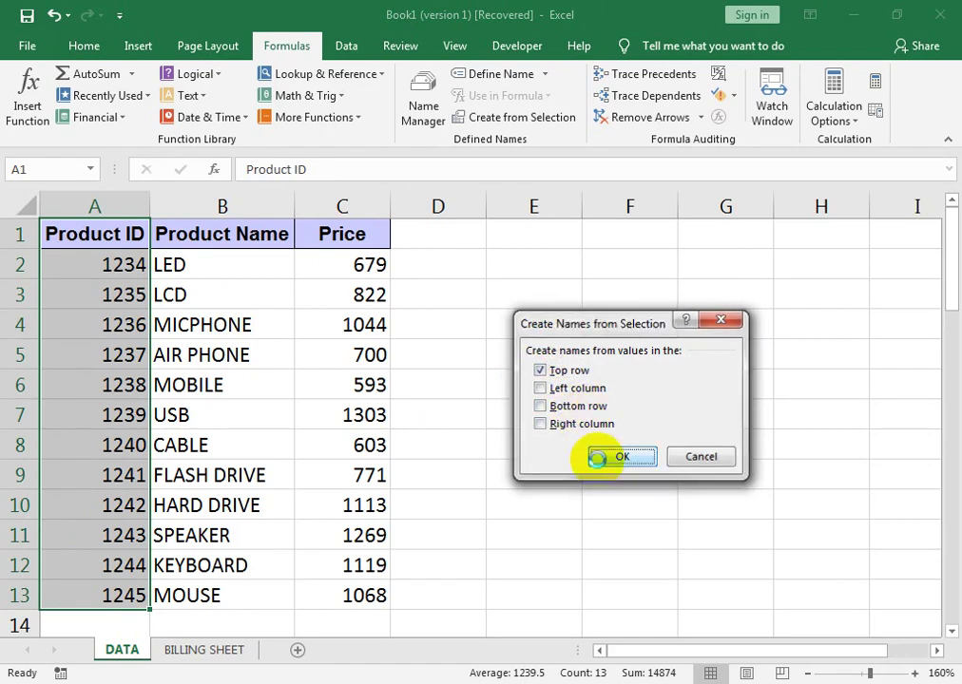
{"action": "left_click", "coordinate": [592, 457]}
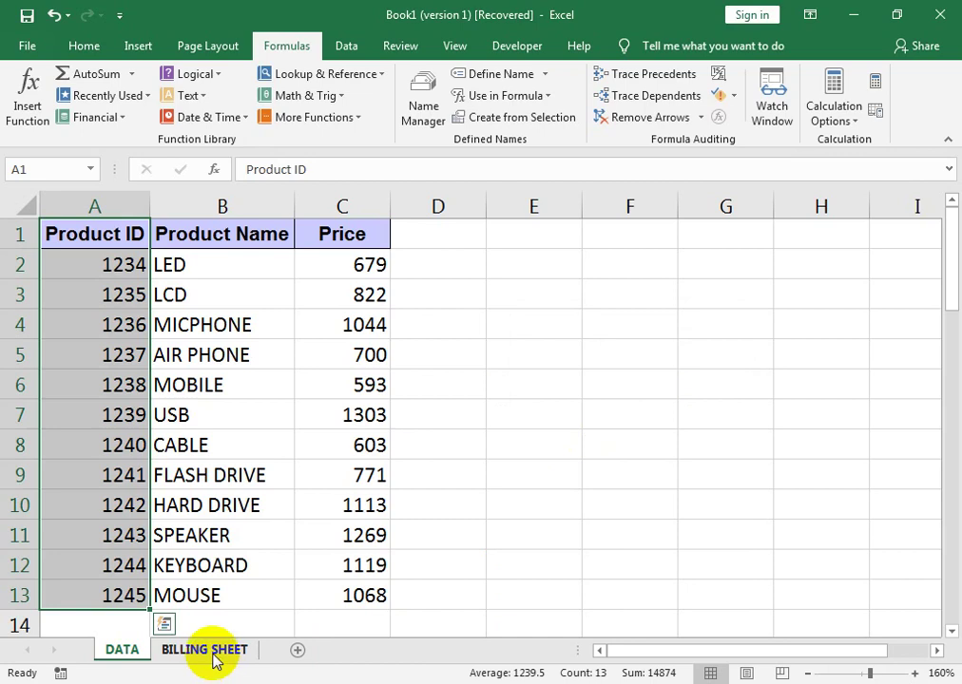
{"action": "left_click", "coordinate": [211, 654]}
- Apply All Borders to the billing table rows A2:E8
{"action": "left_click", "coordinate": [149, 281]}
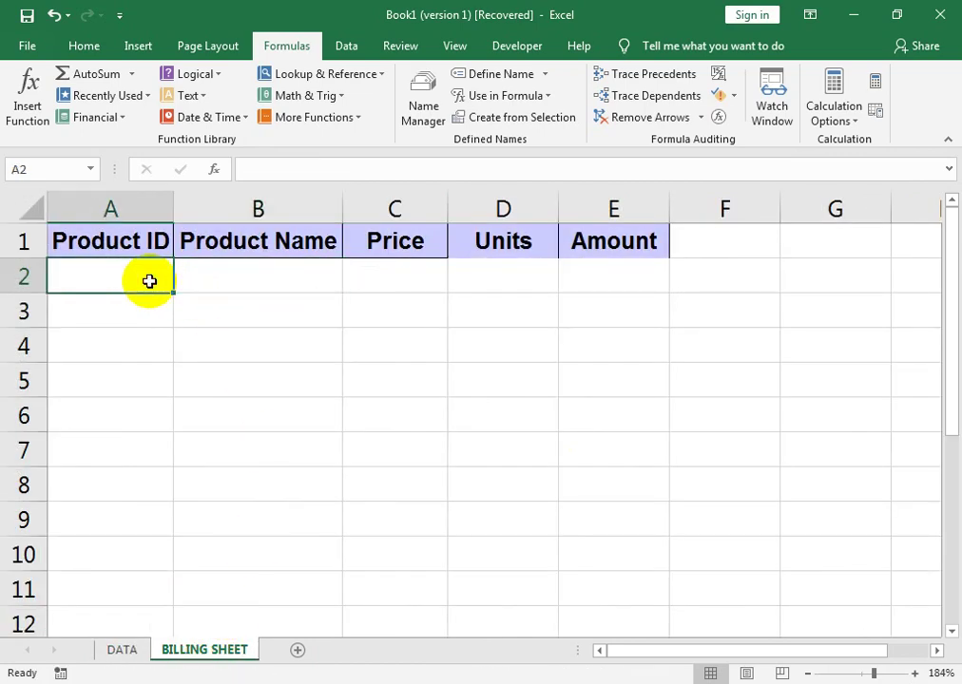
{"action": "mouse_move", "coordinate": [138, 276]}
{"action": "left_mouse_down"}
{"action": "mouse_move", "coordinate": [135, 478]}
{"action": "mouse_move", "coordinate": [565, 474]}
{"action": "left_mouse_up"}
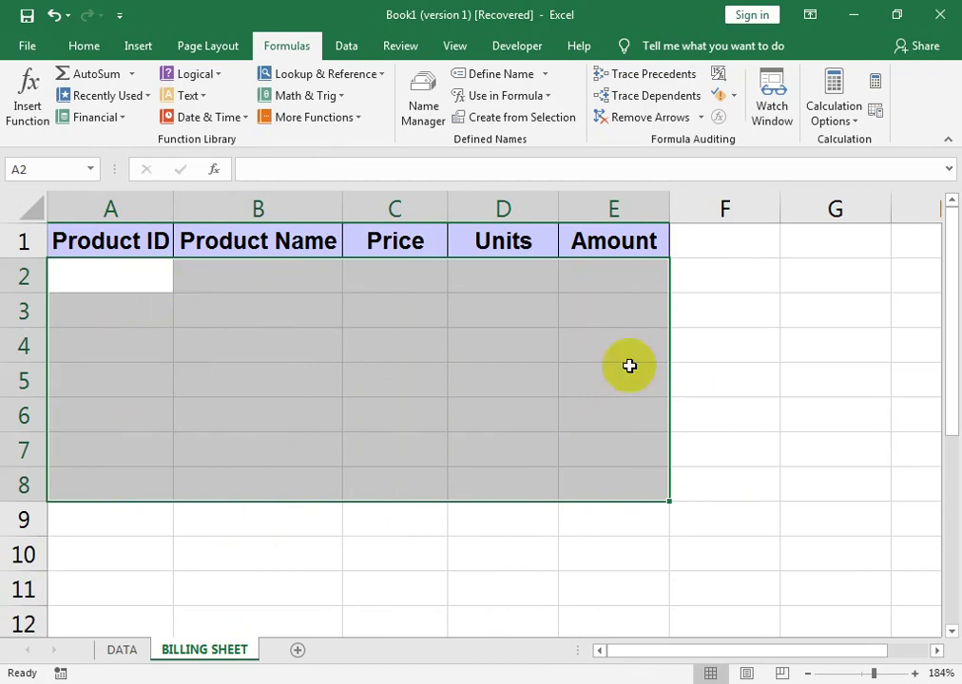
{"action": "left_click", "coordinate": [98, 44]}
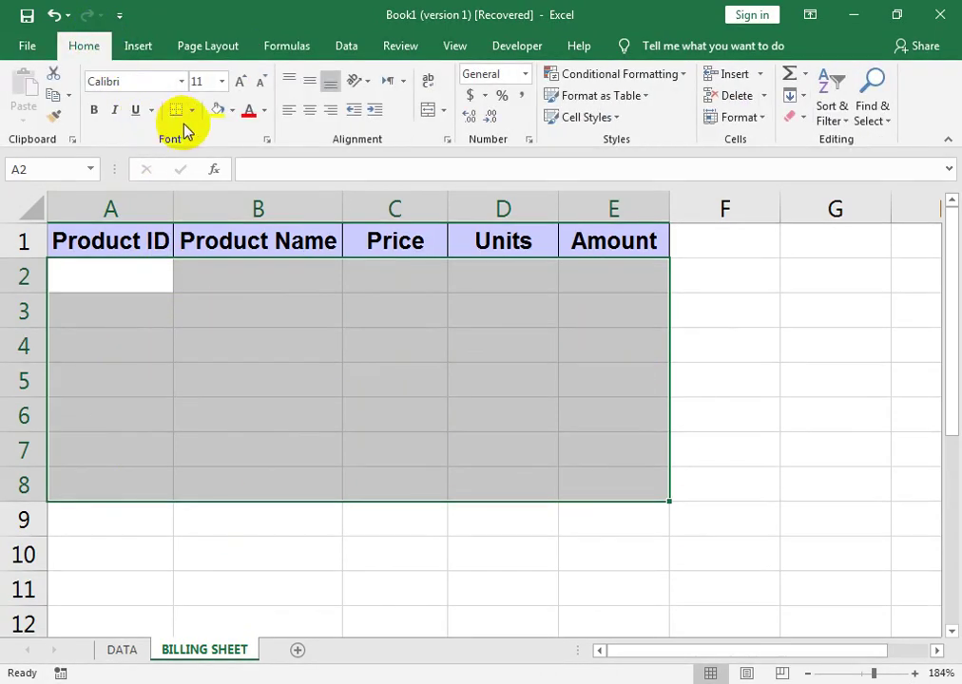
{"action": "left_click", "coordinate": [193, 110]}
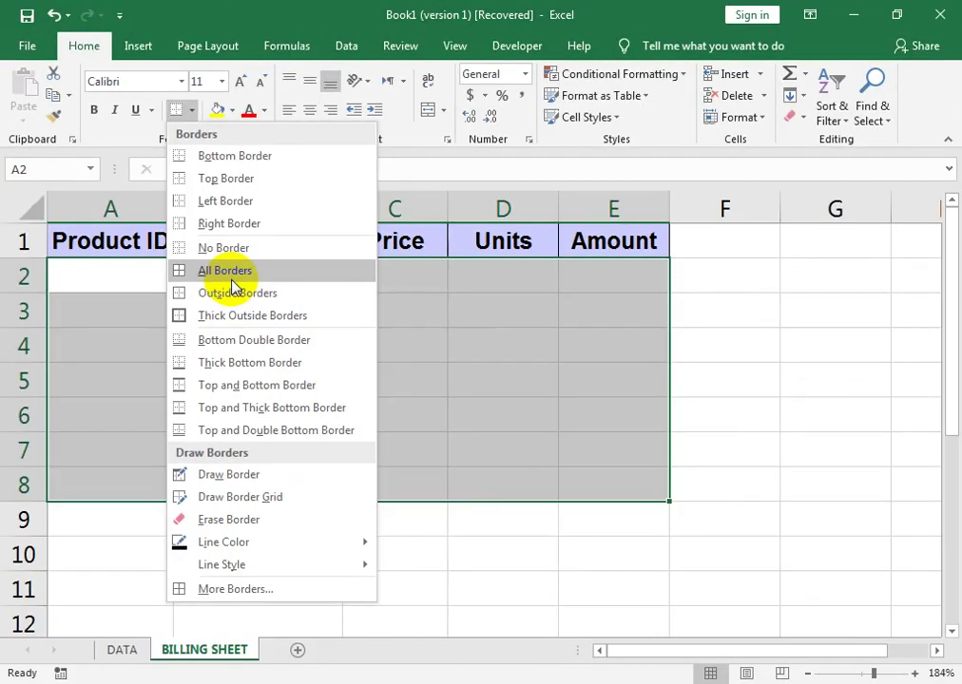
{"action": "left_click", "coordinate": [232, 274]}
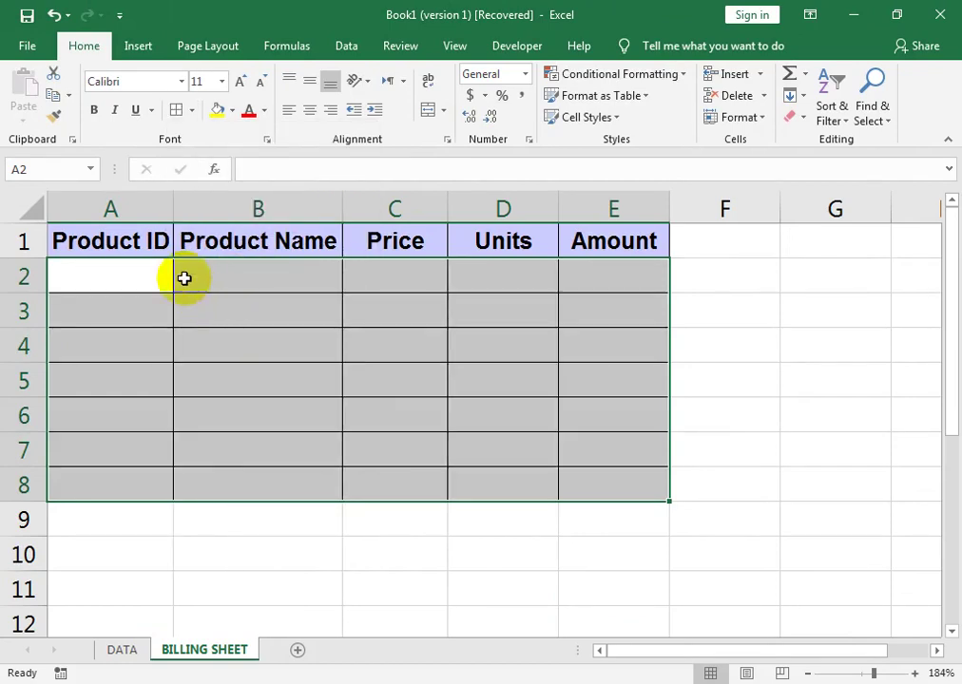
{"action": "left_click", "coordinate": [114, 262]}
- Select Product ID cells A2:A8 and reopen the border list without changing anything
{"action": "left_click", "coordinate": [120, 424]}
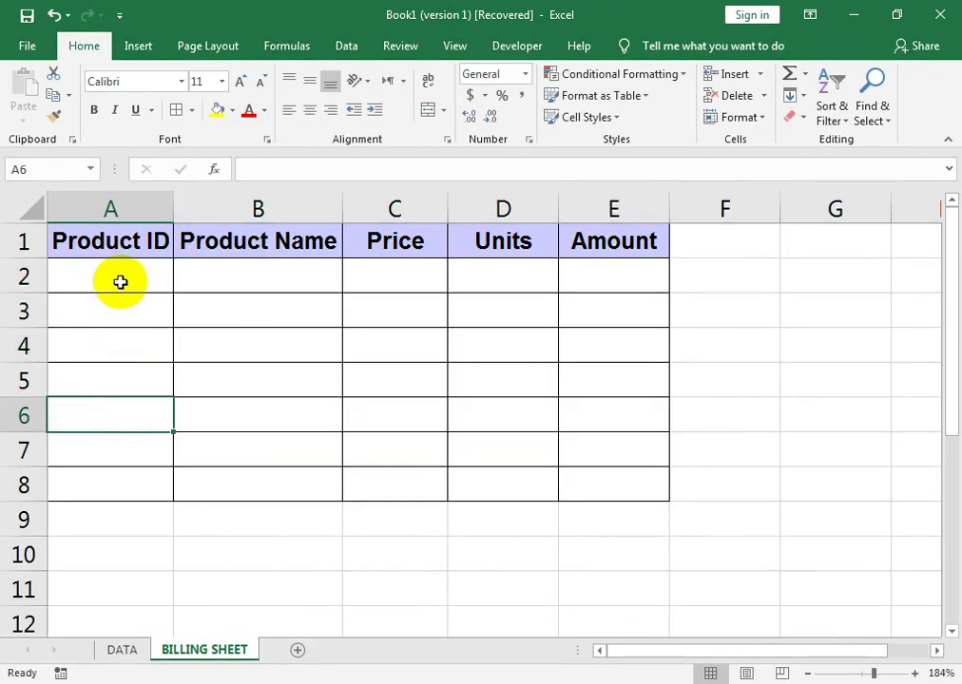
{"action": "left_click_drag", "start_coordinate": [121, 281], "coordinate": [109, 484]}
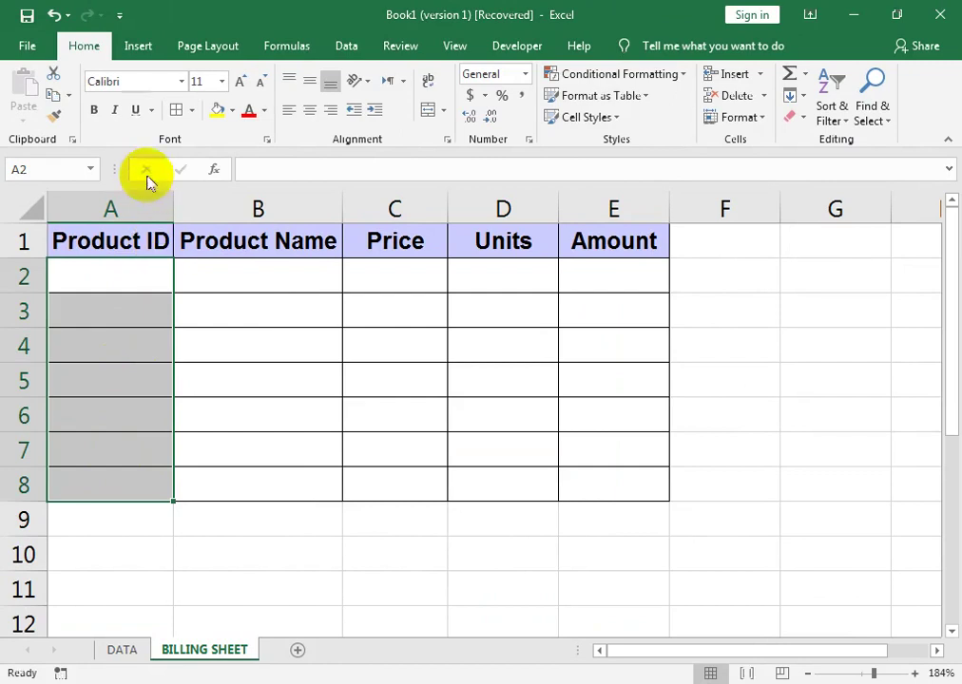
{"action": "left_click", "coordinate": [191, 111]}
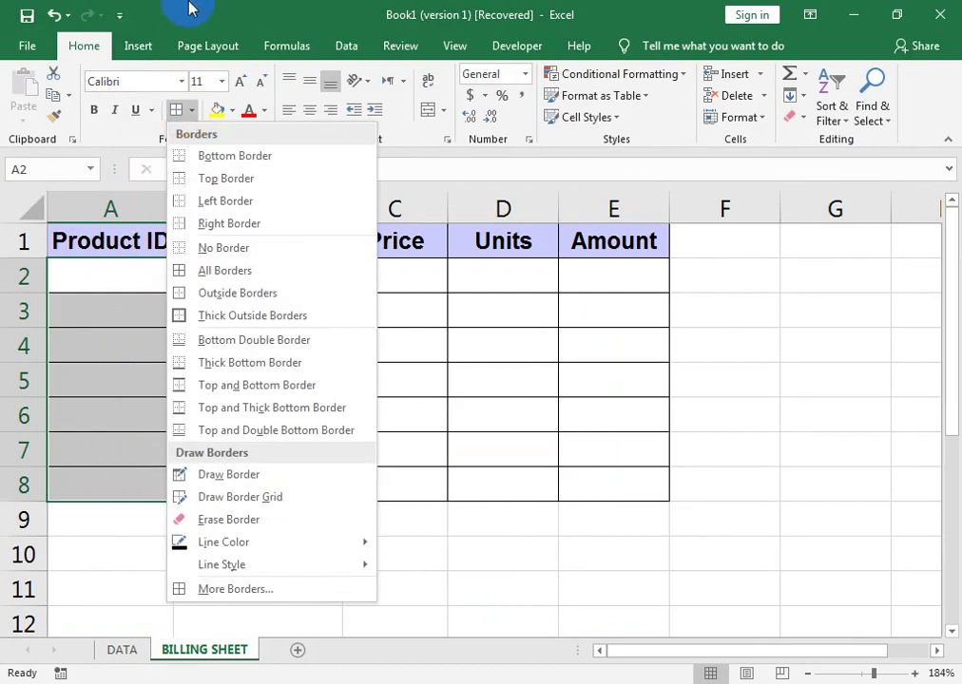
{"action": "left_click", "coordinate": [174, 432]}
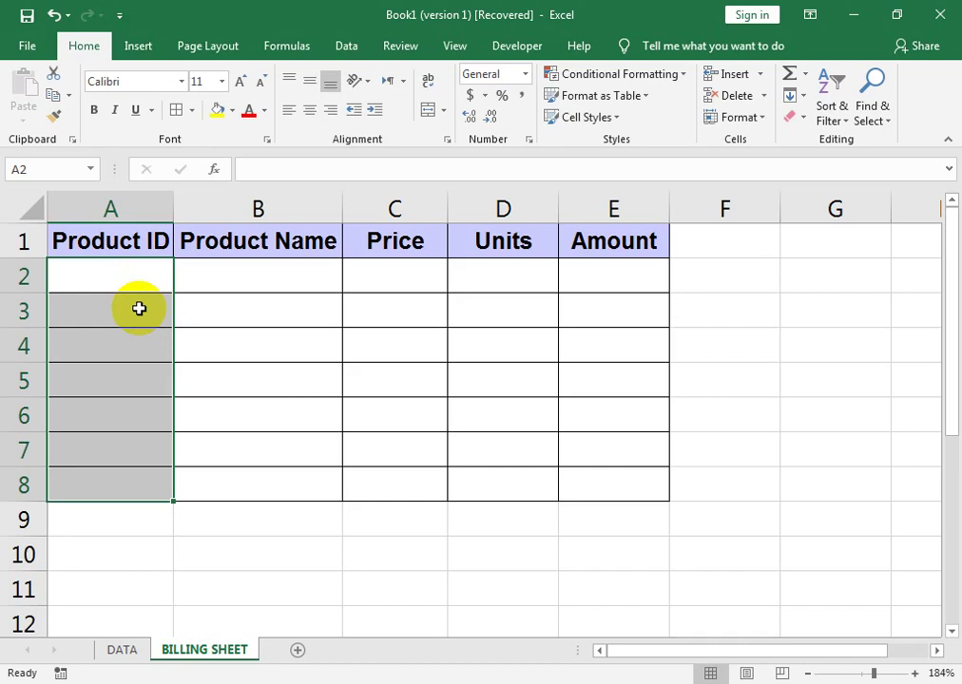
- Give A2:A8 a List data validation with source =Product_ID
{"action": "key", "text": "alt+d"}
{"action": "key", "text": "l"}
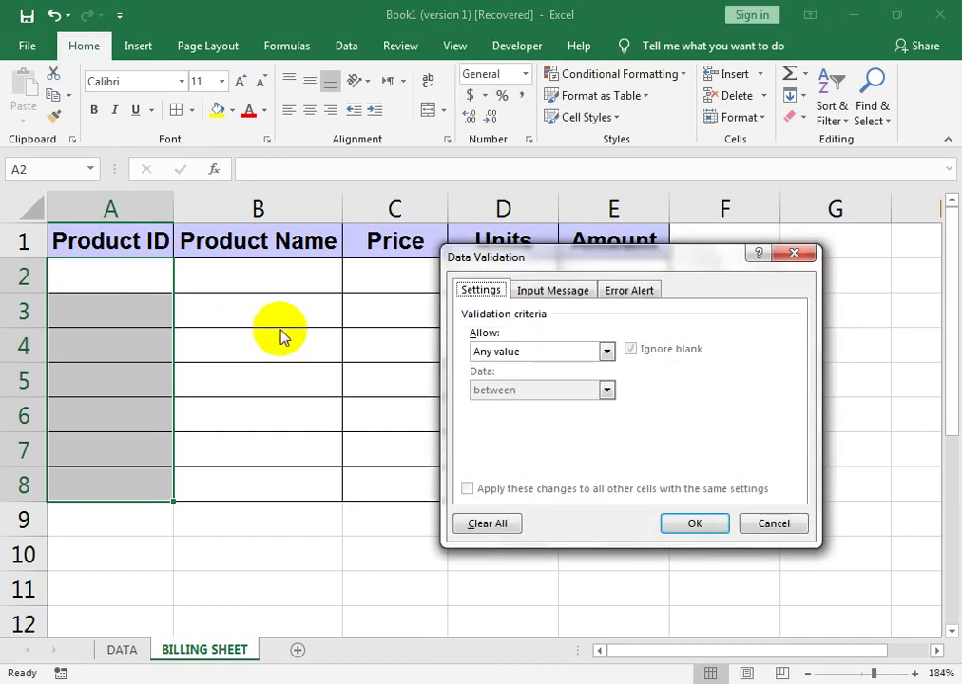
{"action": "left_click", "coordinate": [493, 366]}
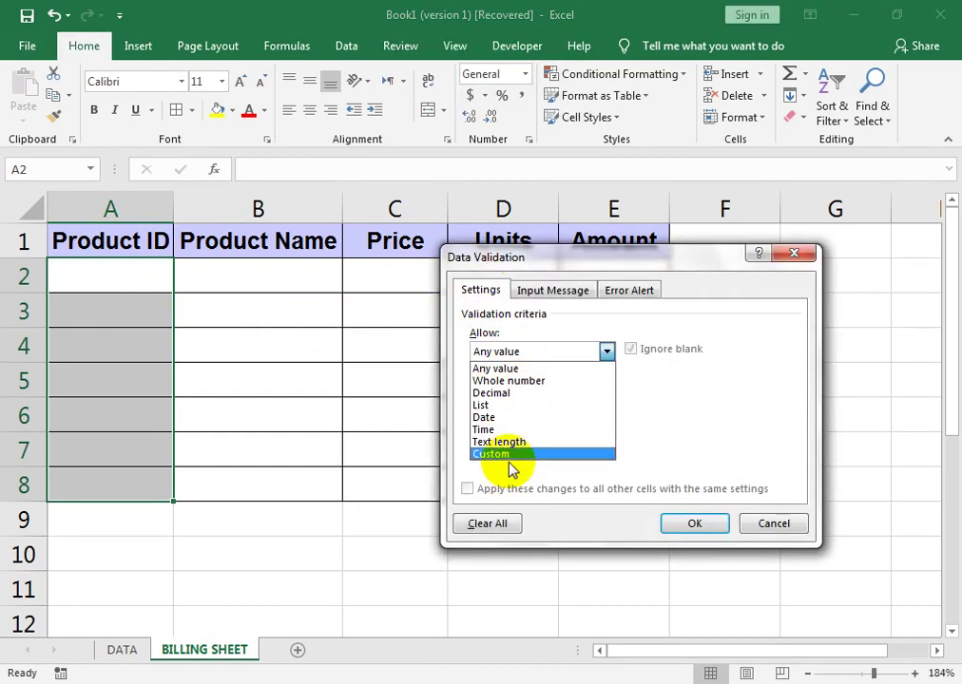
{"action": "left_click", "coordinate": [515, 407]}
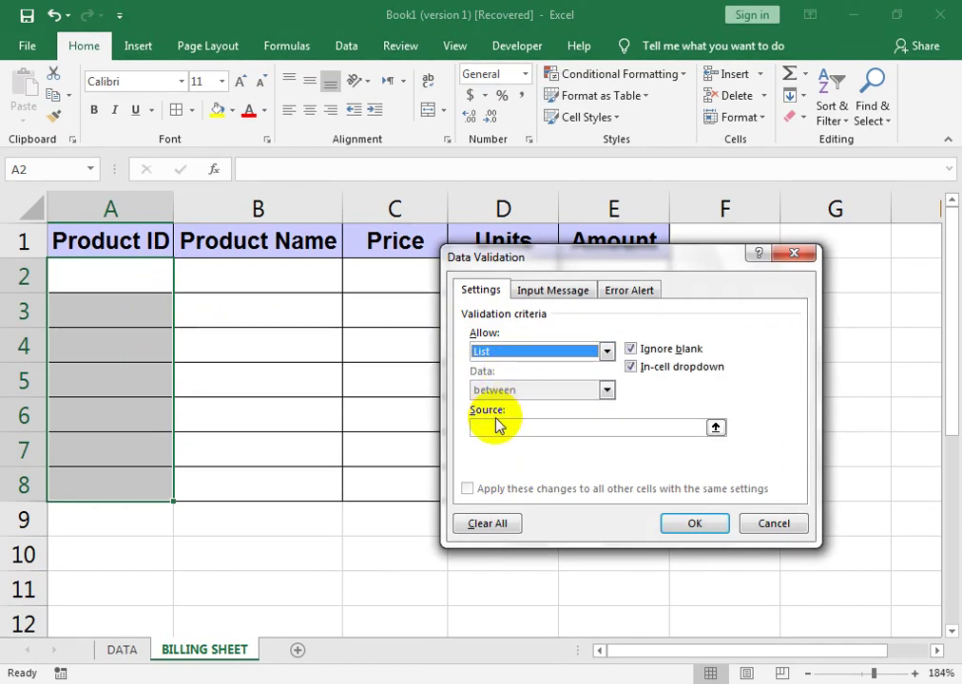
{"action": "left_click", "coordinate": [482, 427]}
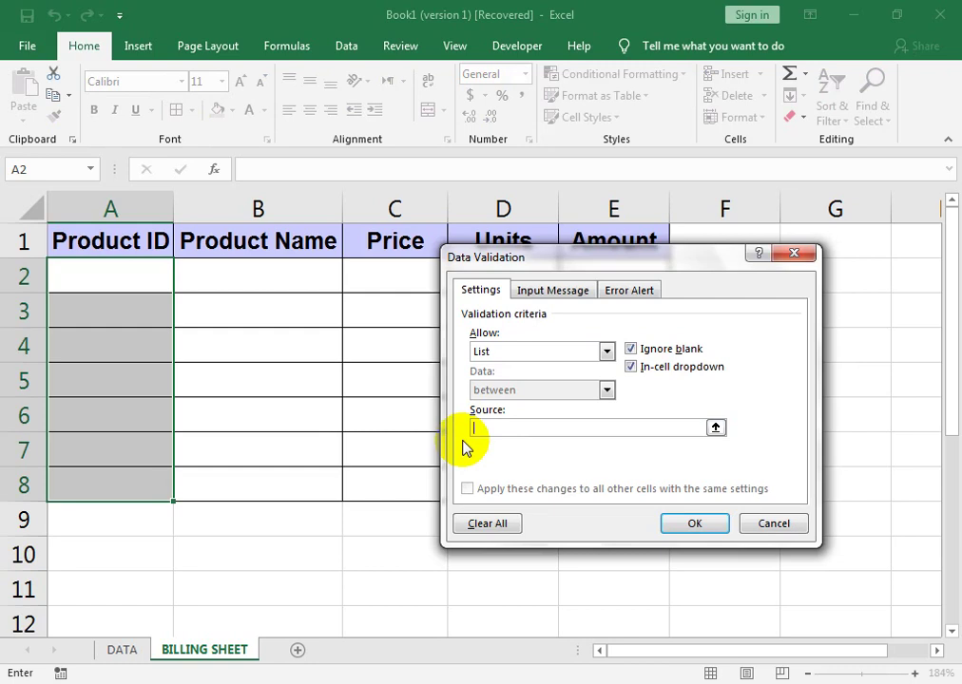
{"action": "key", "text": "F3"}
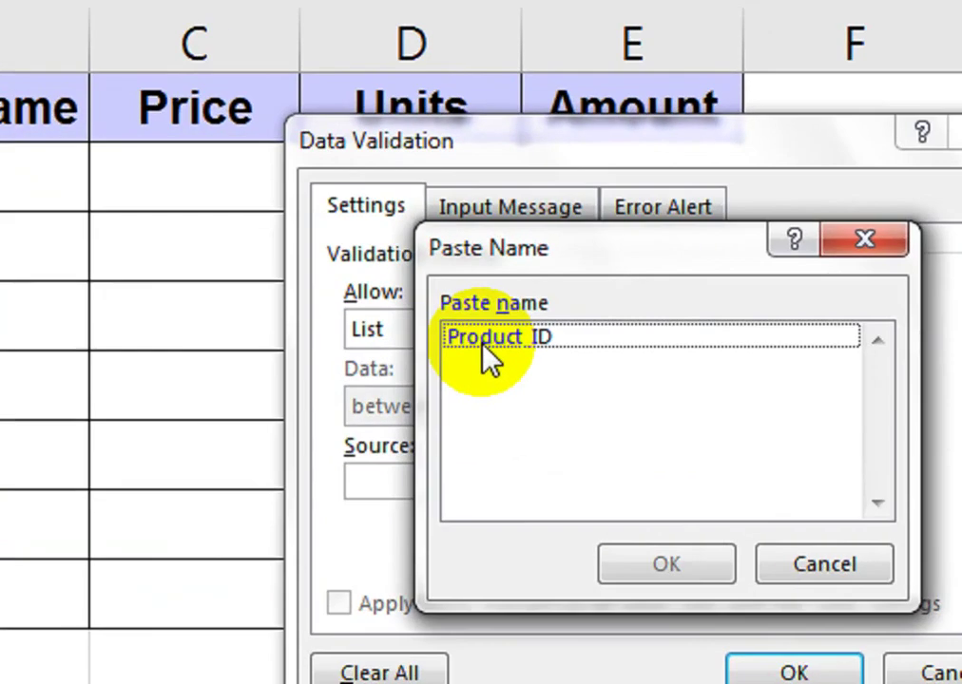
{"action": "left_click", "coordinate": [486, 340]}
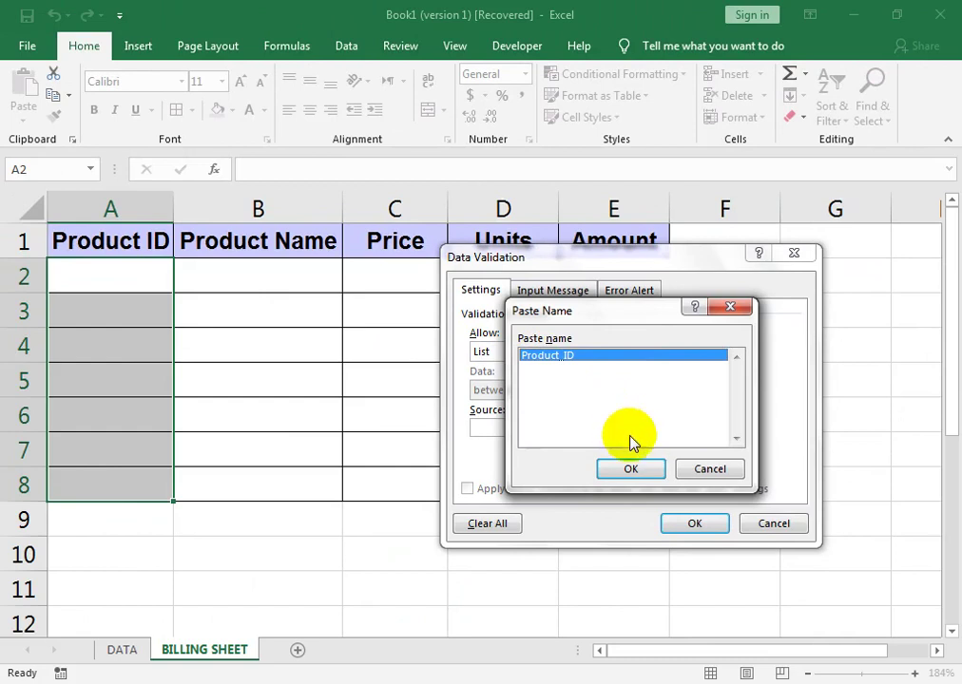
{"action": "left_click", "coordinate": [631, 467]}
{"action": "left_click", "coordinate": [686, 523]}
- Test the Product ID dropdowns in cells A2 through A7 without choosing a value
{"action": "left_click", "coordinate": [86, 346]}
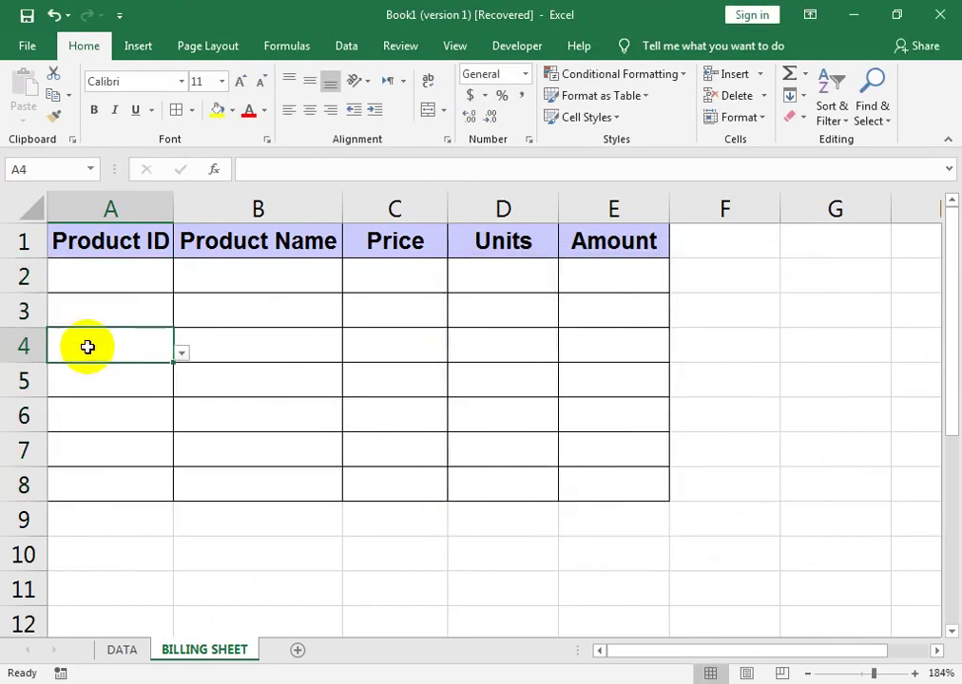
{"action": "left_click", "coordinate": [129, 414]}
{"action": "left_click", "coordinate": [123, 438]}
{"action": "left_click", "coordinate": [124, 389]}
{"action": "left_click", "coordinate": [147, 353]}
{"action": "left_click", "coordinate": [161, 275]}
{"action": "left_click", "coordinate": [182, 283]}
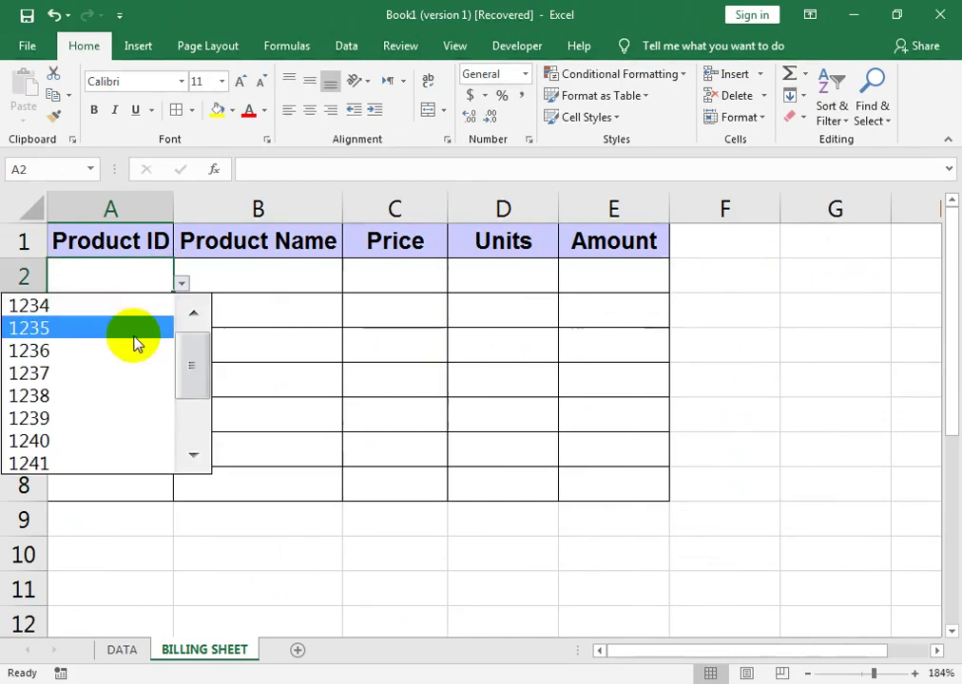
{"action": "left_click", "coordinate": [116, 271]}
{"action": "left_click", "coordinate": [138, 348]}
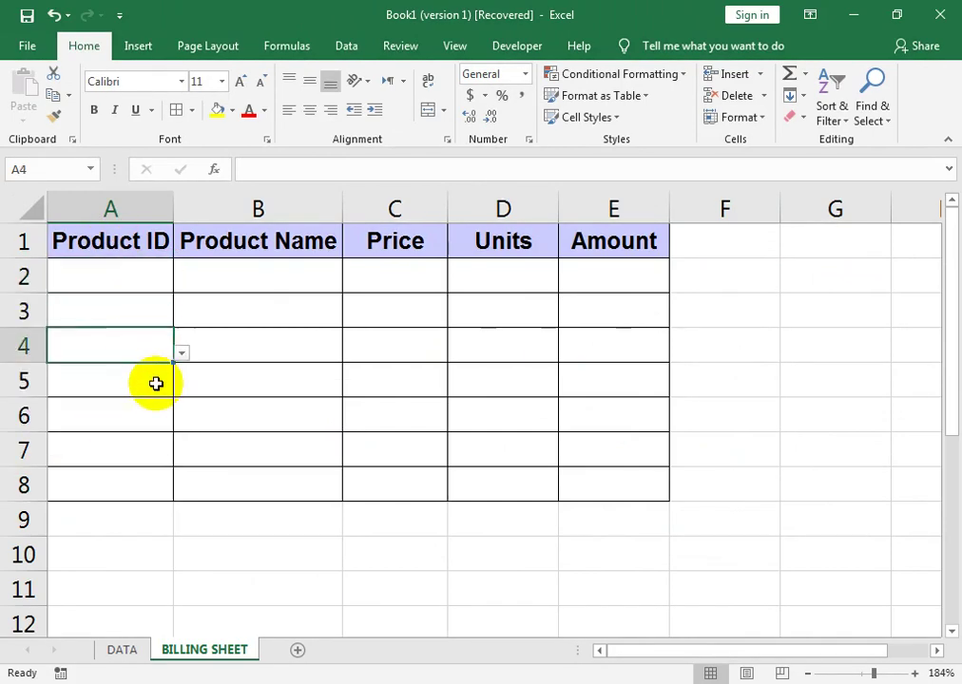
{"action": "left_click", "coordinate": [155, 382]}
{"action": "left_click", "coordinate": [155, 439]}
{"action": "left_click", "coordinate": [159, 416]}
{"action": "left_click", "coordinate": [181, 423]}
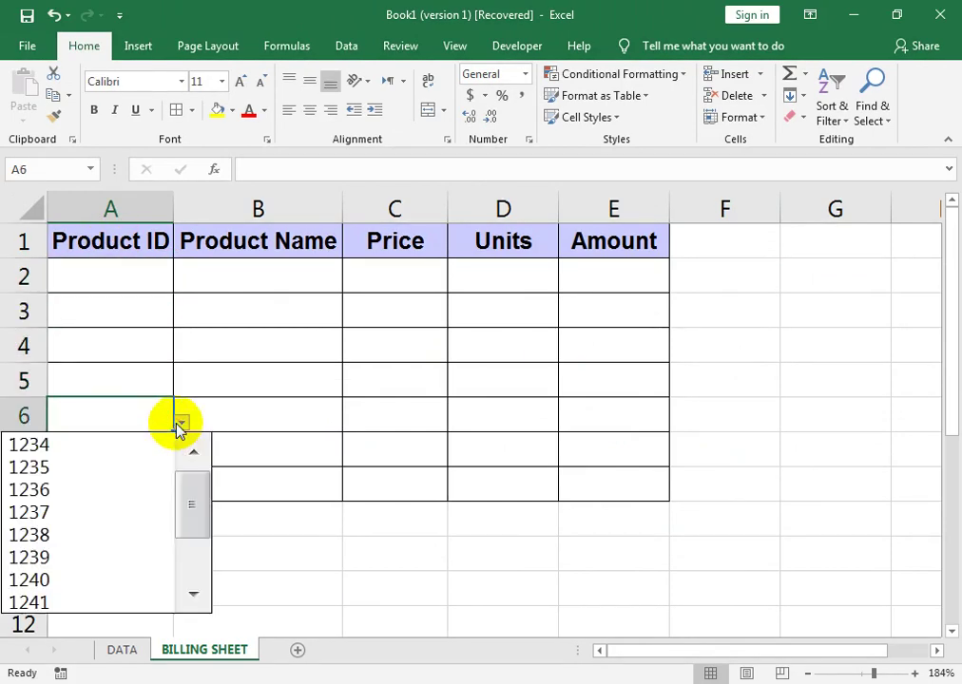
{"action": "left_click", "coordinate": [86, 391]}
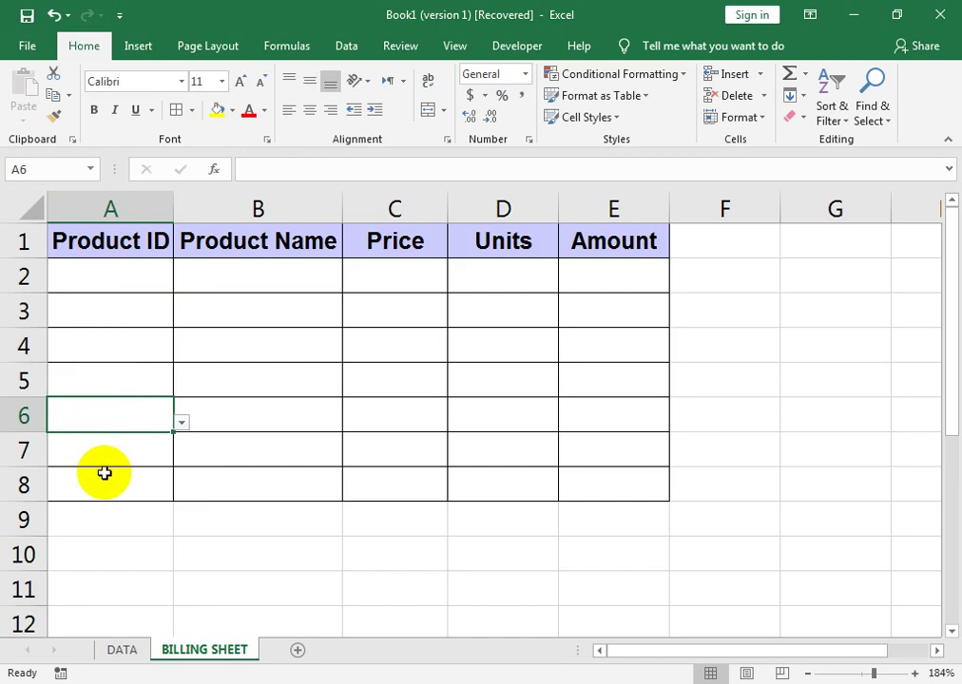
- Check the product list on DATA, then select cell B2 on BILLING SHEET
{"action": "left_click", "coordinate": [138, 654]}
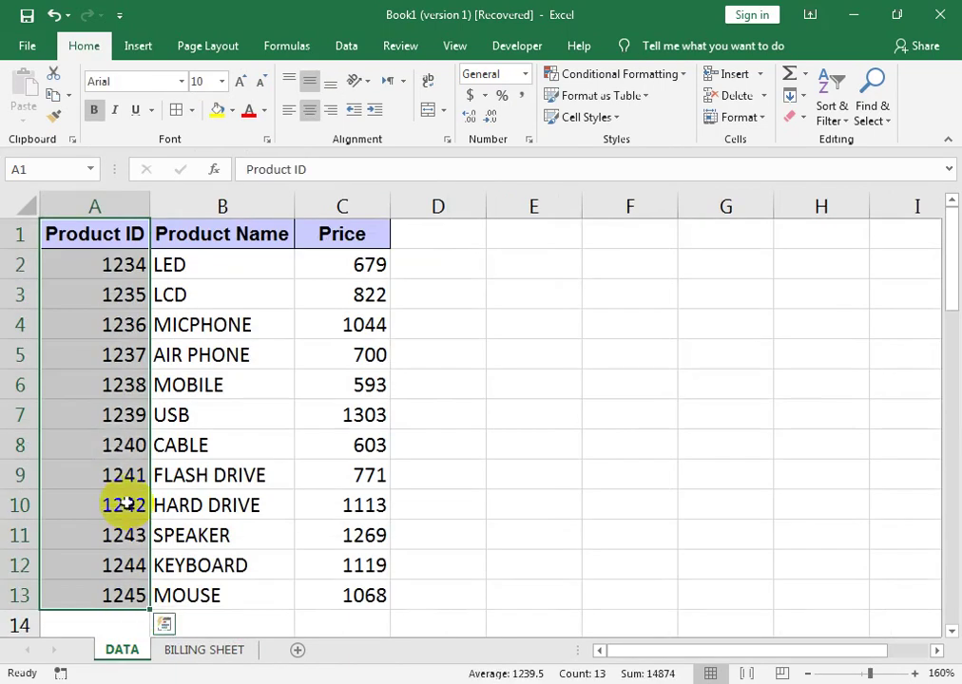
{"action": "left_click", "coordinate": [190, 653]}
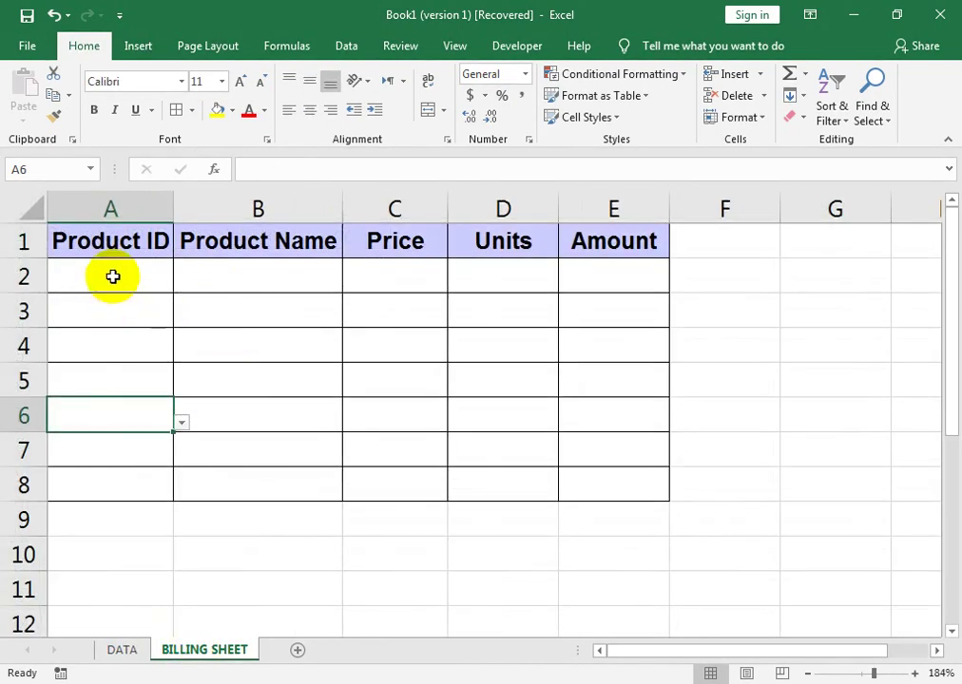
{"action": "left_click_drag", "start_coordinate": [111, 276], "coordinate": [107, 480]}
{"action": "left_click", "coordinate": [189, 285]}
{"action": "left_click", "coordinate": [157, 281]}
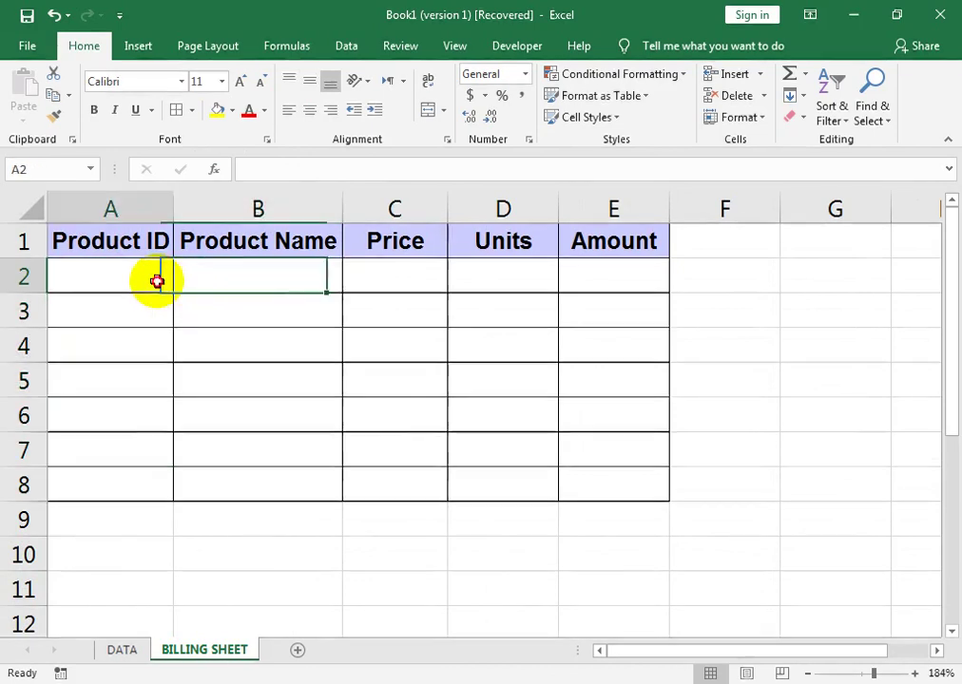
{"action": "left_click", "coordinate": [226, 284]}
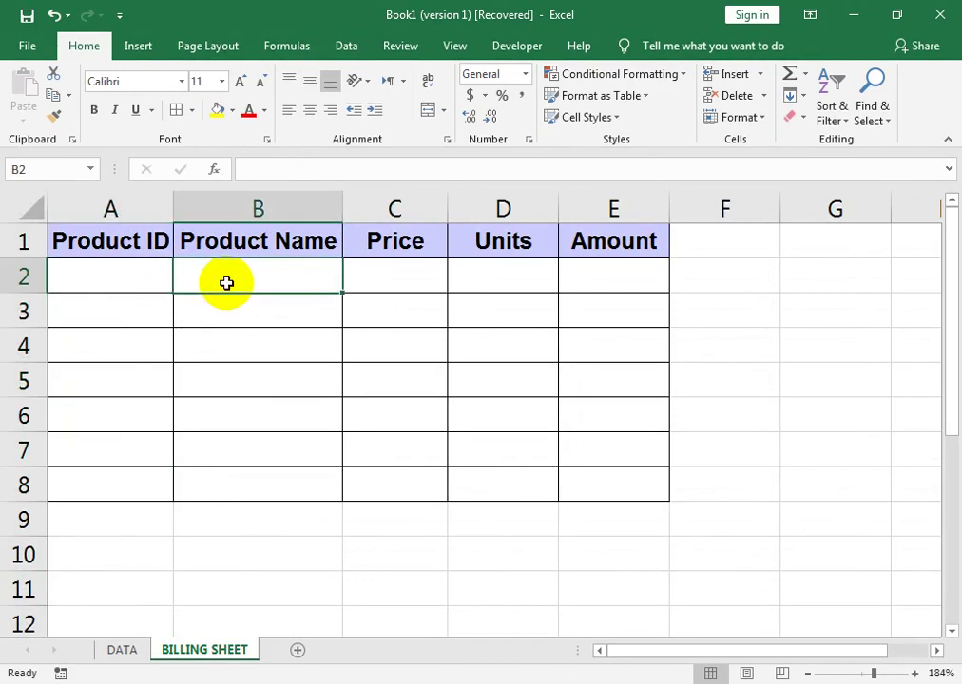
- Start B2's formula as =VLOOKUP($A2,DATA!$A$1:$C$13, using the DATA product table
{"action": "type", "text": "="}
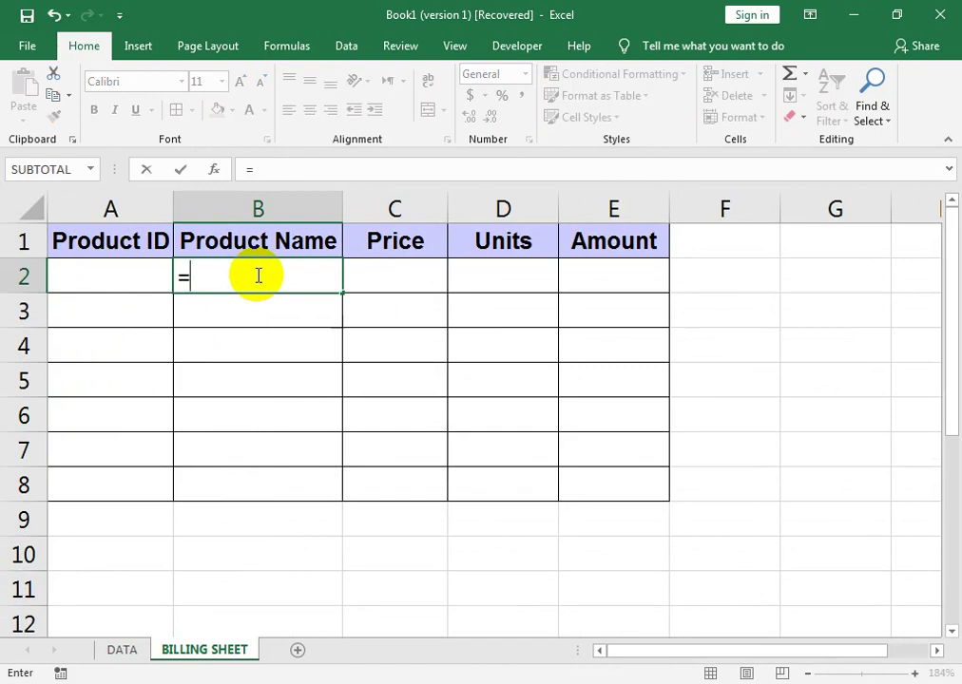
{"action": "type", "text": "vl"}
{"action": "key", "text": "Tab"}
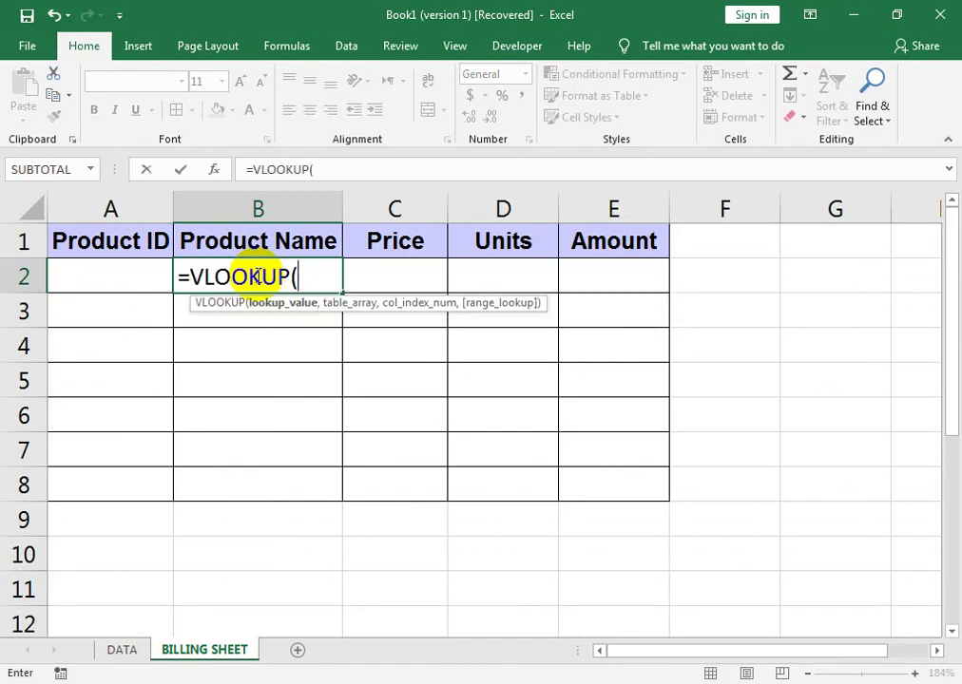
{"action": "key", "text": "Left"}
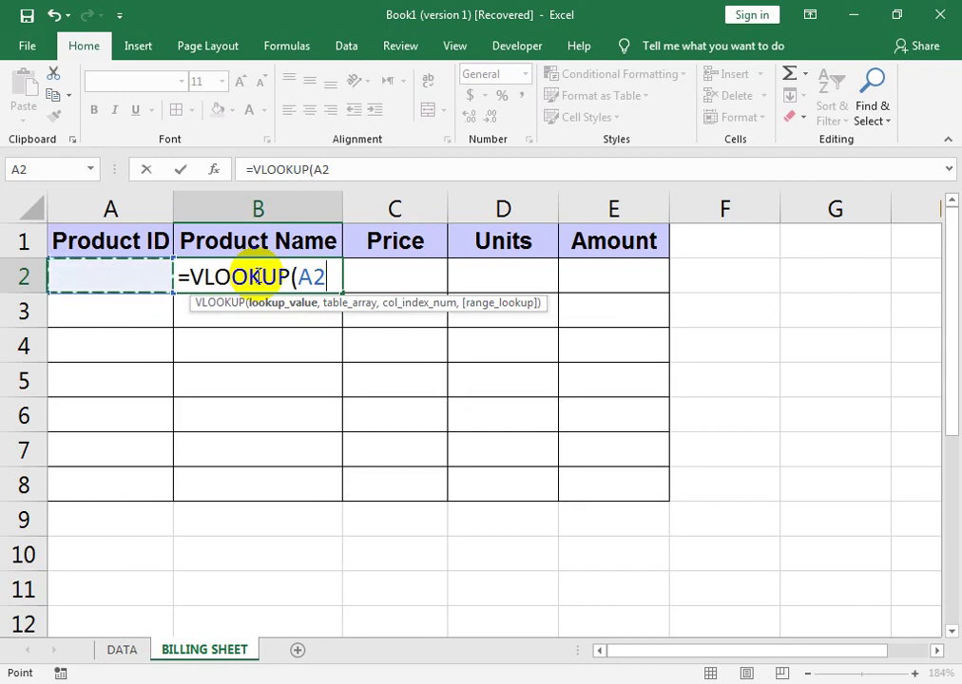
{"action": "key", "text": "F4"}
{"action": "key", "text": "F4"}
{"action": "key", "text": "F4"}
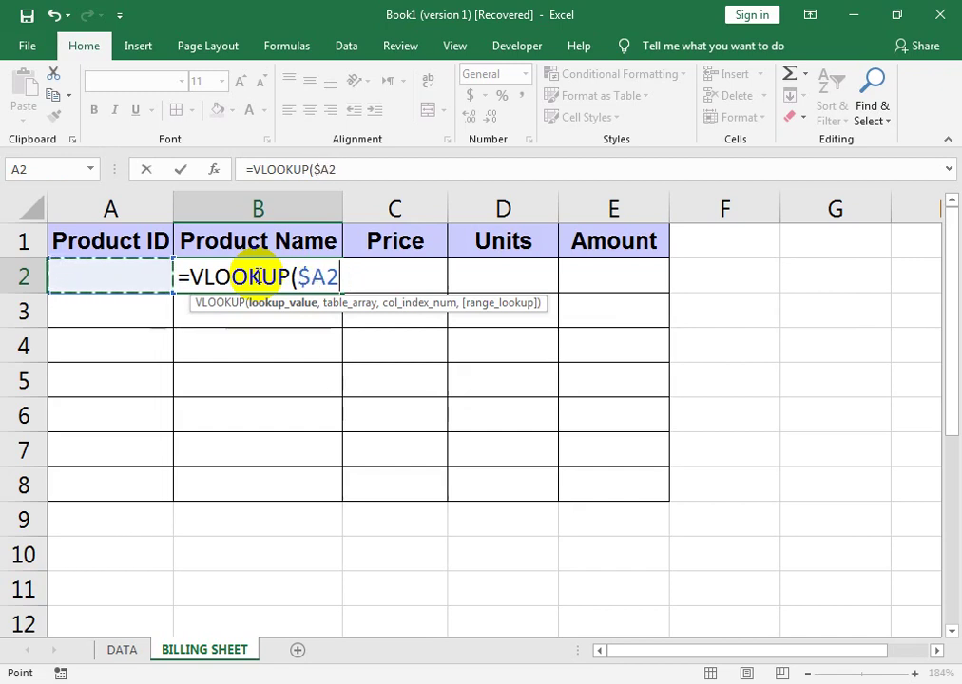
{"action": "type", "text": ","}
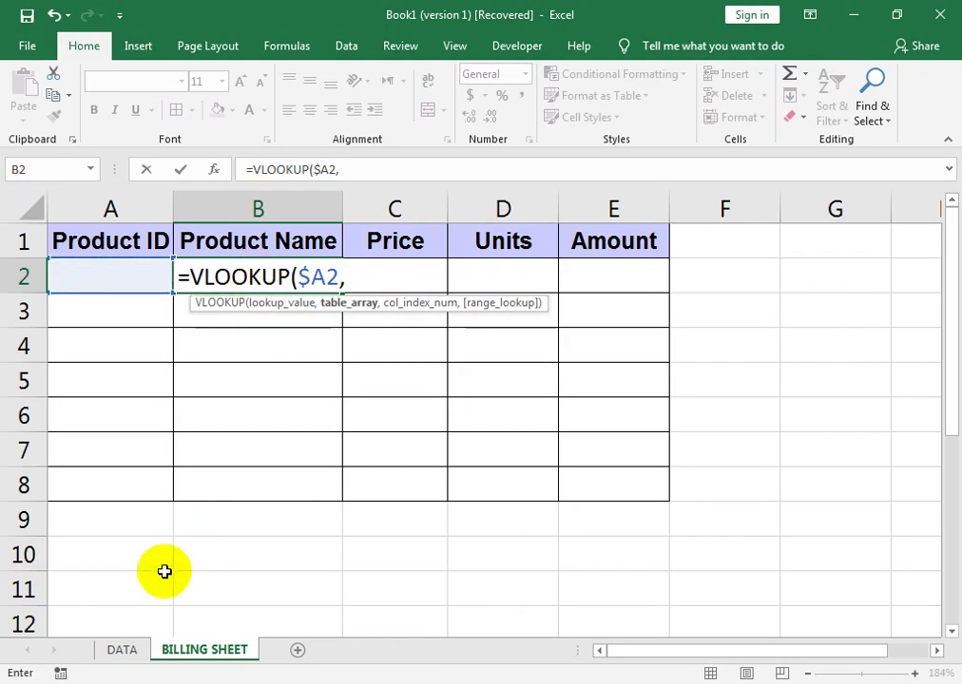
{"action": "left_click", "coordinate": [123, 650]}
{"action": "mouse_move", "coordinate": [70, 226]}
{"action": "left_mouse_down"}
{"action": "mouse_move", "coordinate": [298, 551]}
{"action": "mouse_move", "coordinate": [317, 601]}
{"action": "left_mouse_up"}
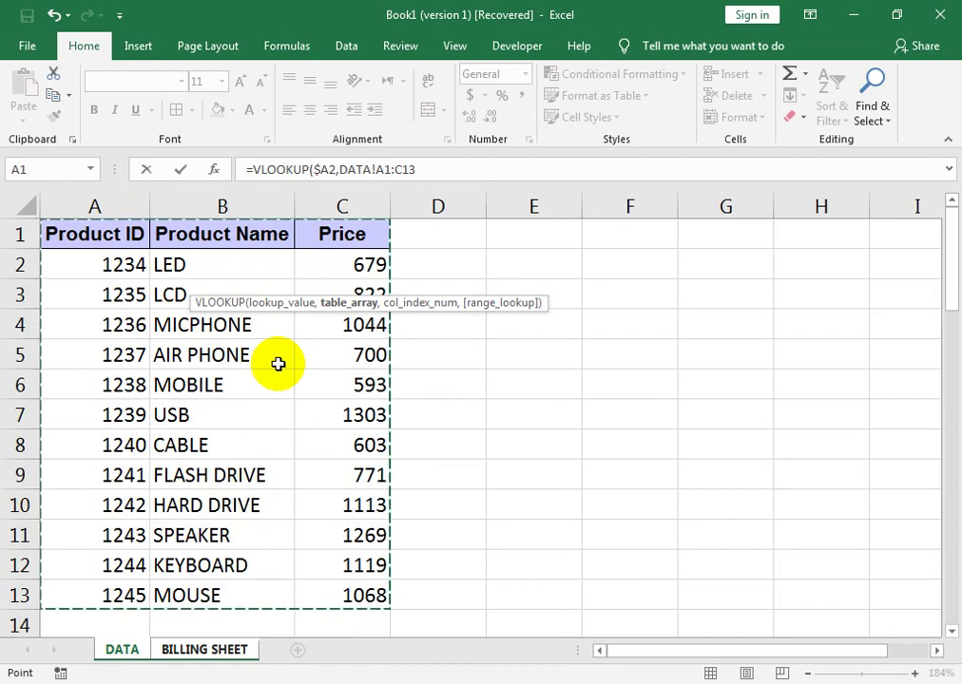
{"action": "key", "text": "F4"}
{"action": "type", "text": ","}
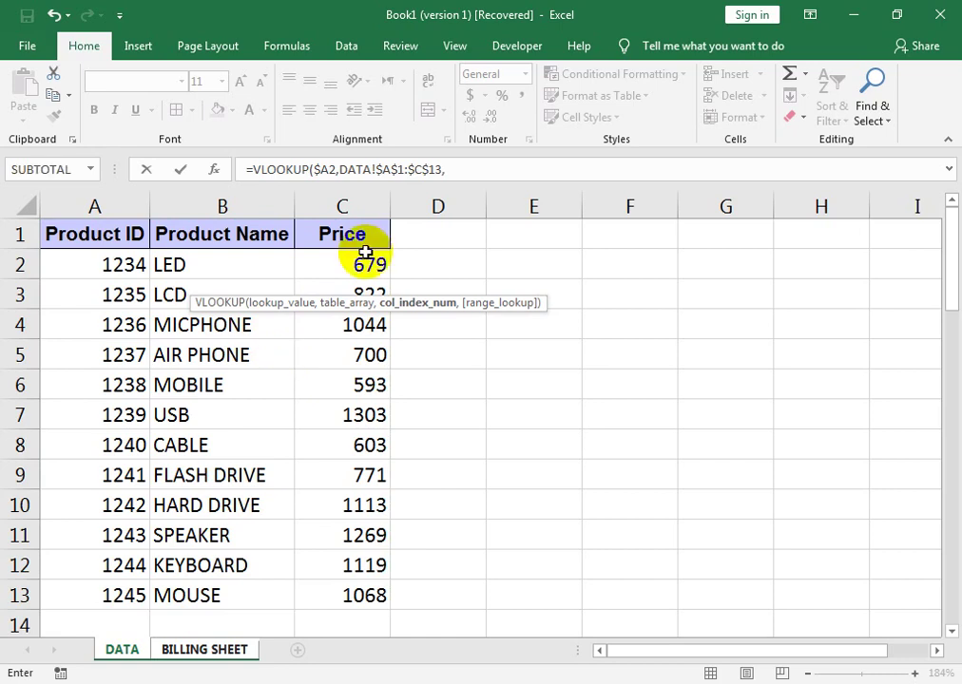
{"action": "left_click", "coordinate": [181, 652]}
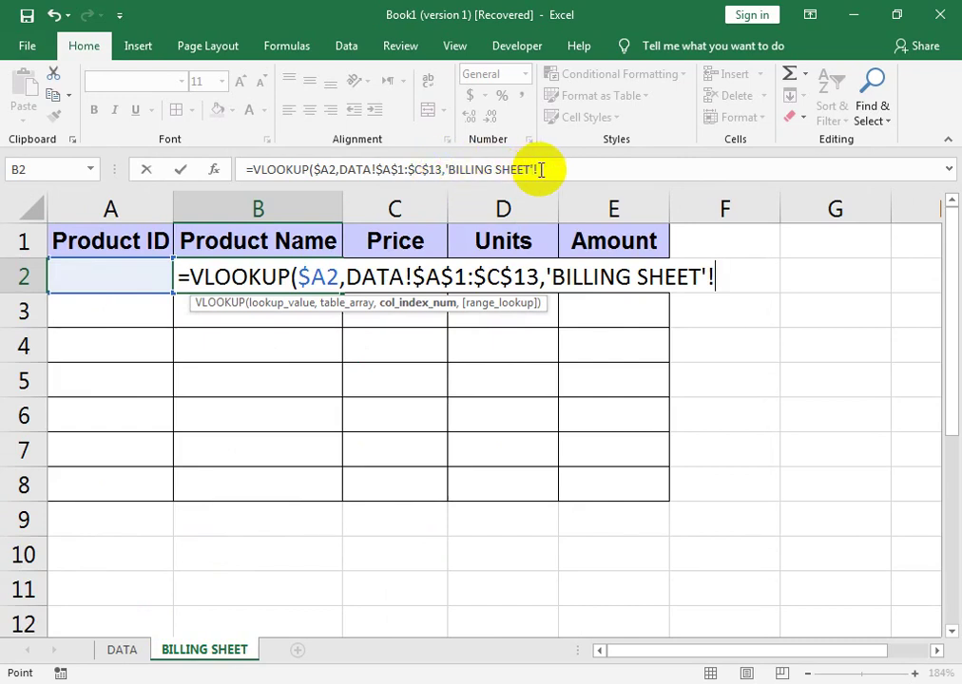
{"action": "left_click_drag", "start_coordinate": [541, 169], "coordinate": [445, 161]}
- Replace the stray 'BILLING SHEET'! reference in B2's formula with the COLUMNS( function
{"action": "key", "text": "BackSpace"}
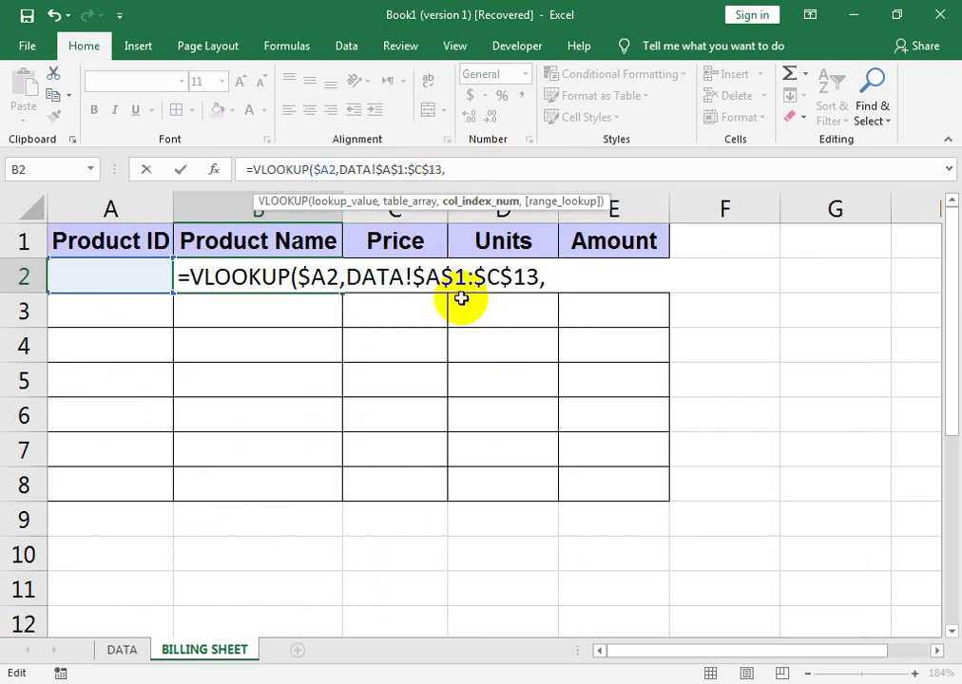
{"action": "type", "text": "cou"}
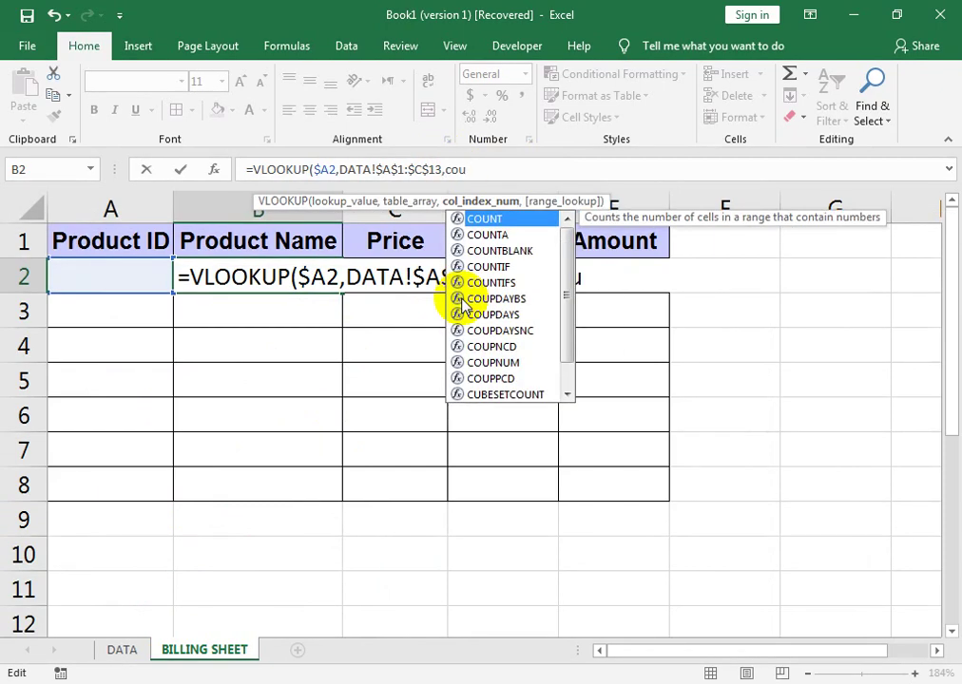
{"action": "key", "text": "BackSpace"}
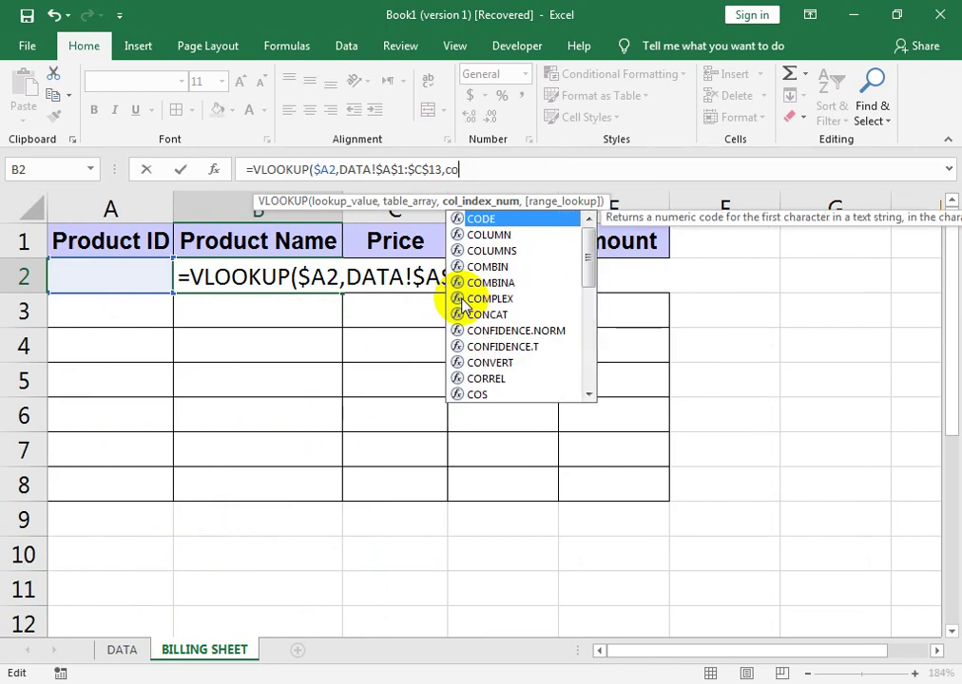
{"action": "type", "text": "l"}
{"action": "key", "text": "Down"}
{"action": "key", "text": "Tab"}
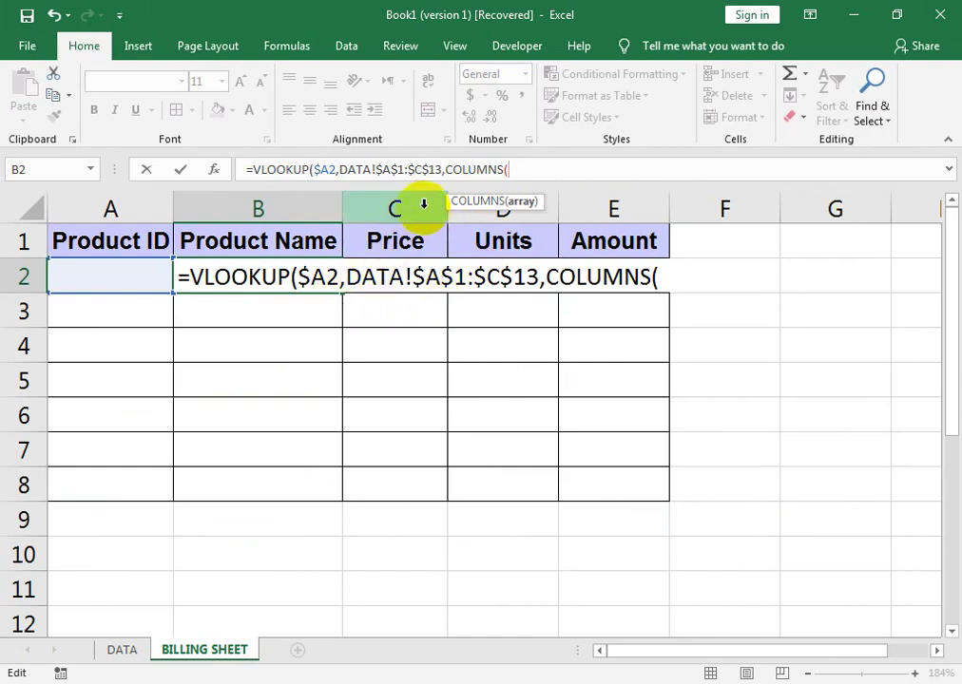
- Enter the $B2:B2 range as the COLUMNS argument in B2's lookup formula
{"action": "double_click", "coordinate": [432, 284]}
{"action": "key", "text": "End"}
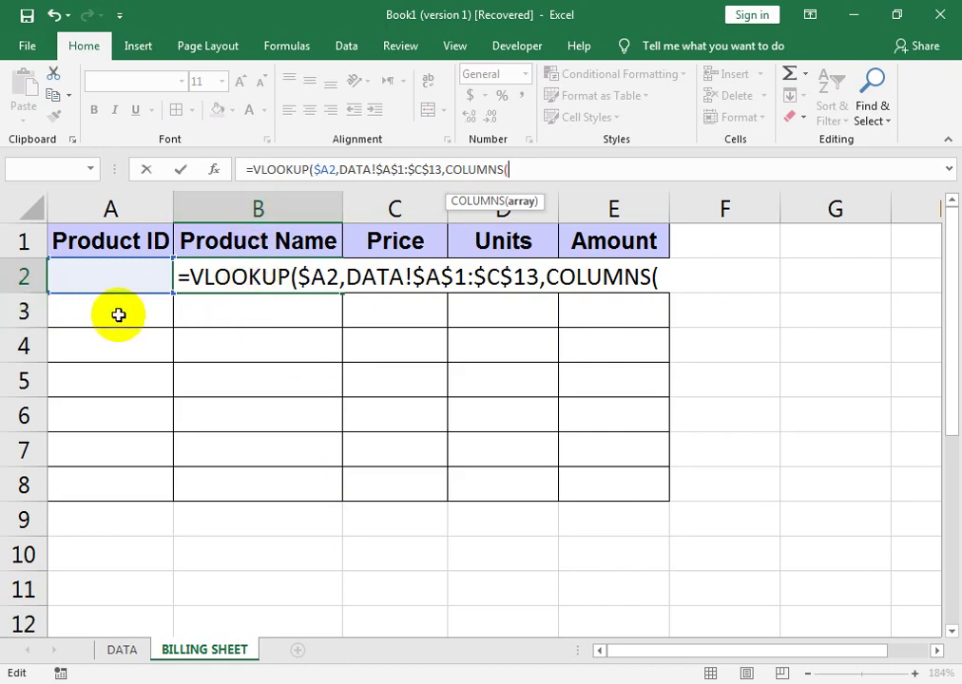
{"action": "type", "text": "B"}
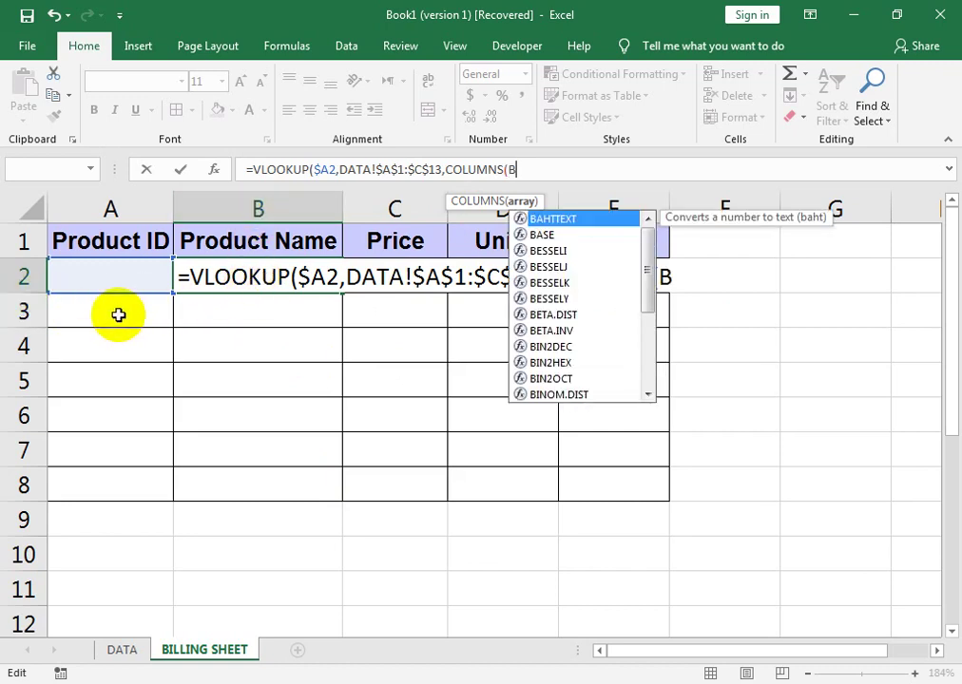
{"action": "key", "text": "Escape"}
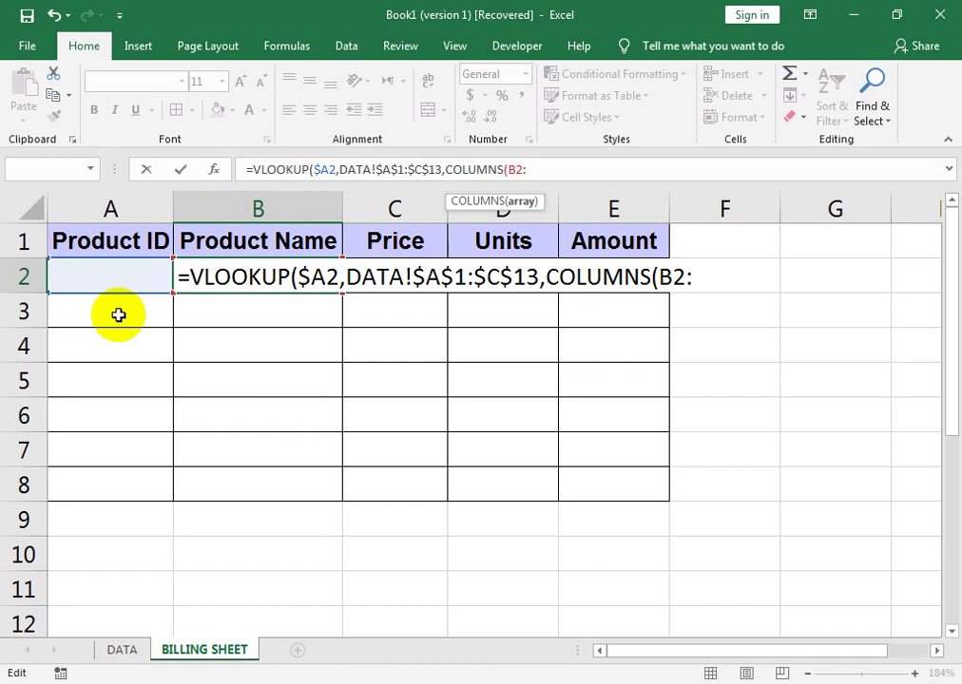
{"action": "type", "text": "b"}
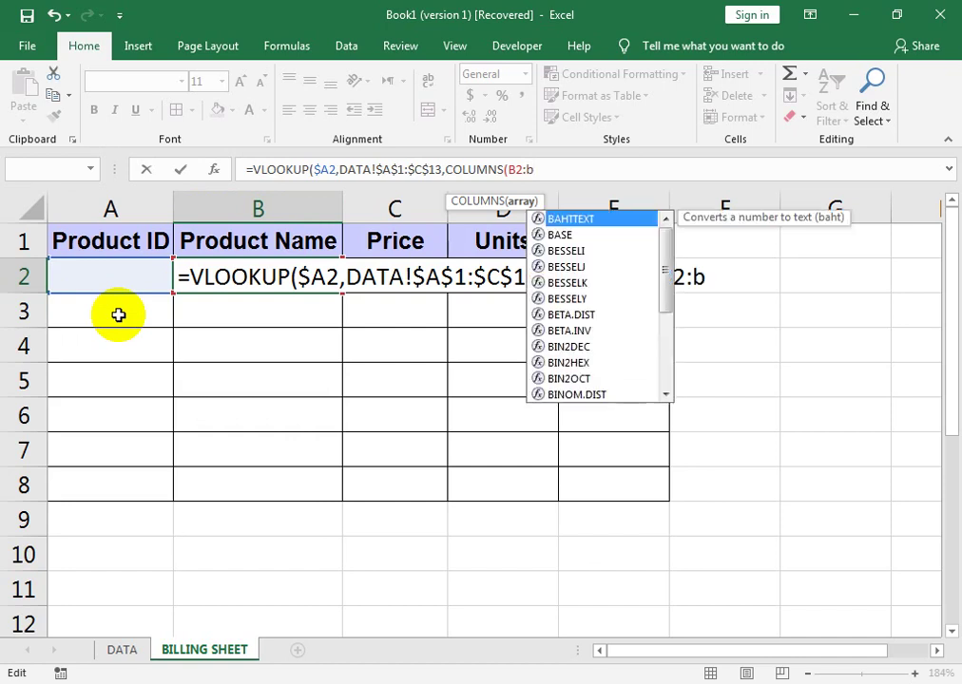
{"action": "key", "text": "BackSpace"}
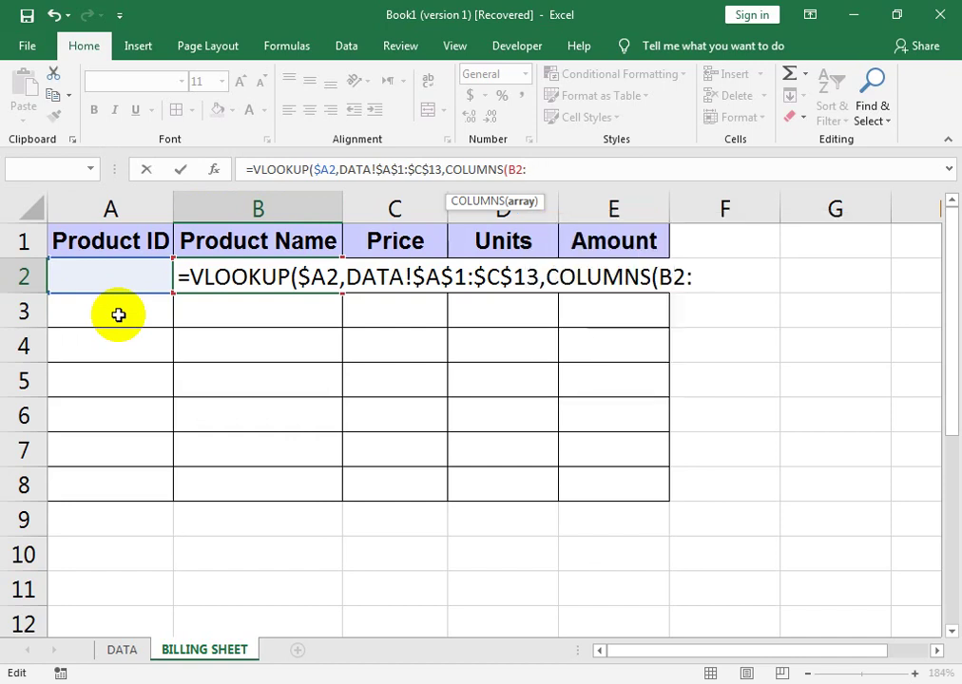
{"action": "type", "text": "B@"}
{"action": "key", "text": "BackSpace"}
{"action": "type", "text": "@"}
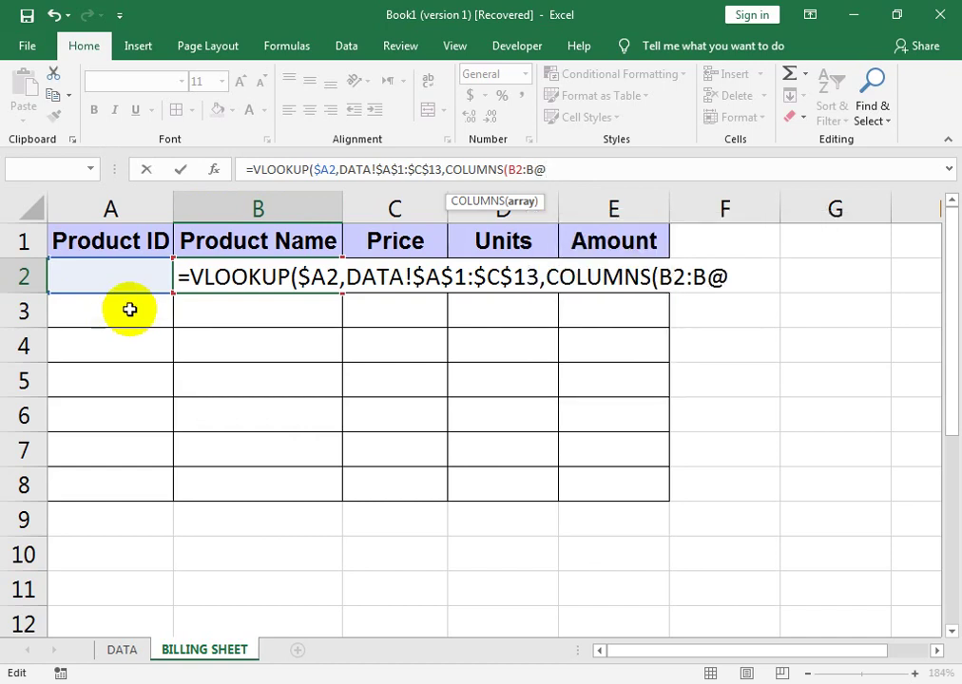
{"action": "key", "text": "BackSpace"}
{"action": "type", "text": "2"}
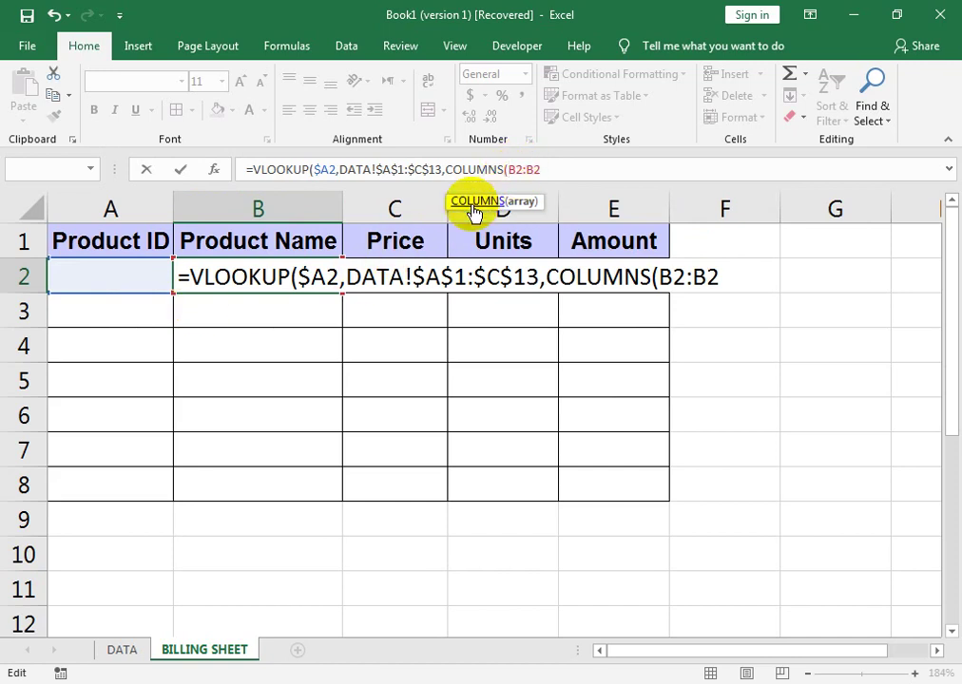
{"action": "left_click", "coordinate": [506, 169]}
{"action": "type", "text": "$"}
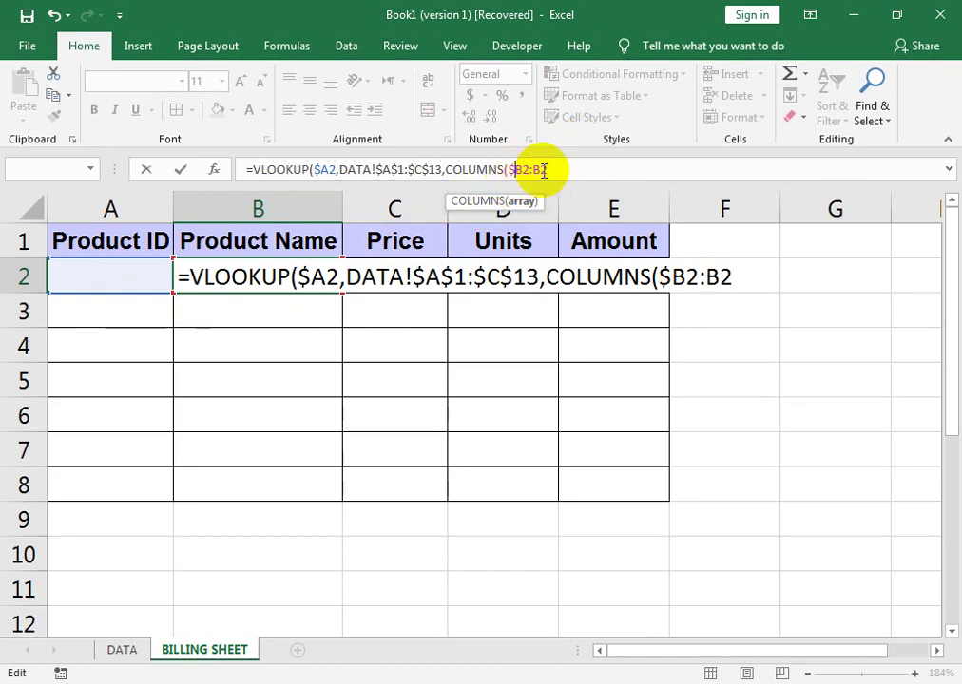
- Finish B2 with +1 and an exact-match FALSE, committing the full VLOOKUP formula
{"action": "left_click", "coordinate": [564, 169]}
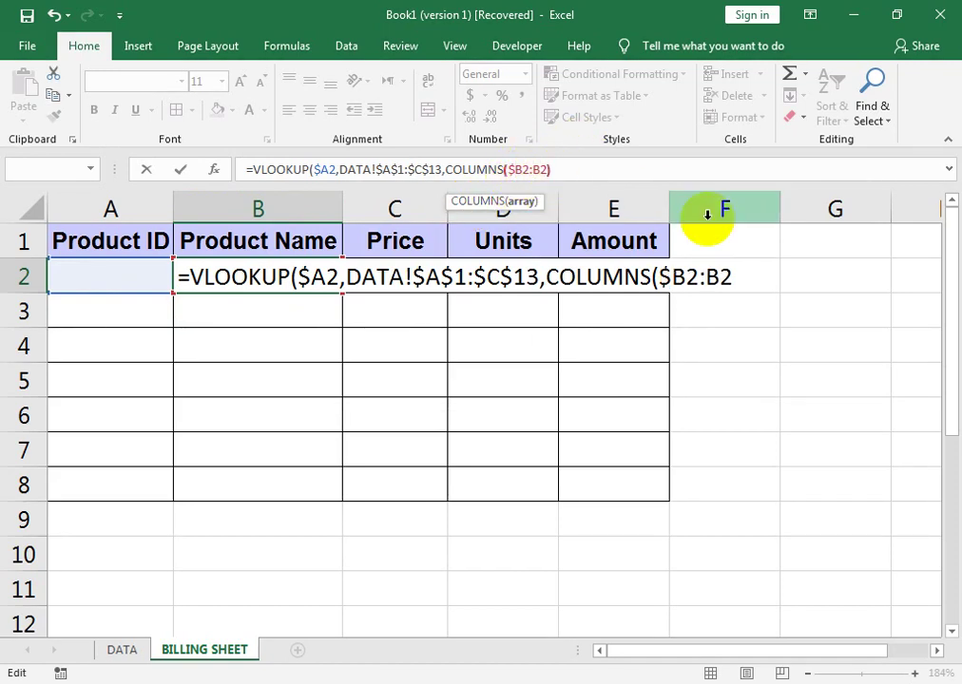
{"action": "type", "text": ")+1"}
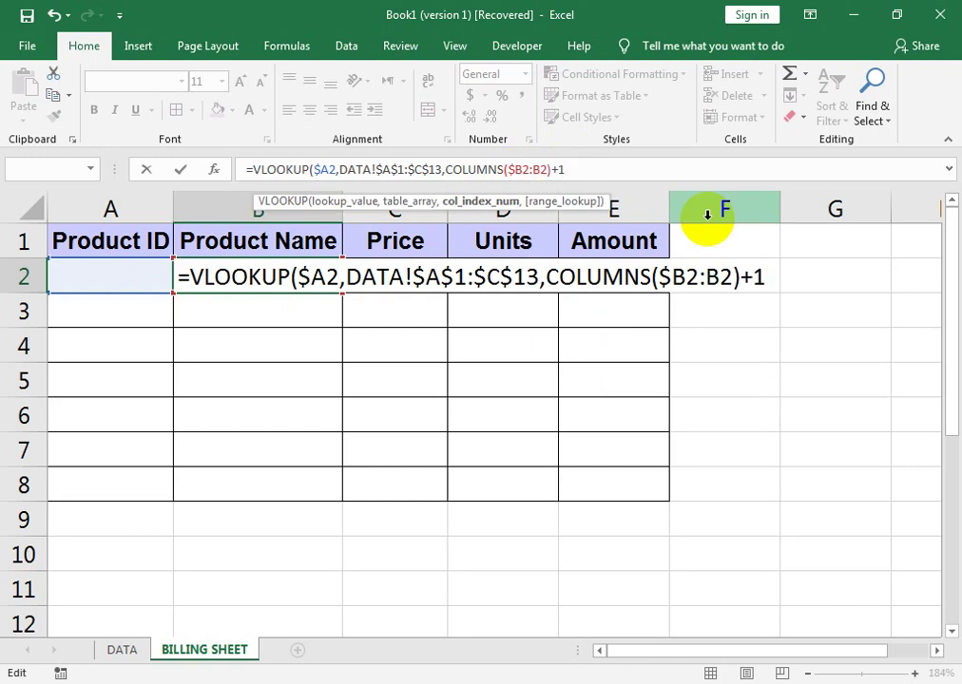
{"action": "type", "text": ","}
{"action": "key", "text": "Down"}
{"action": "key", "text": "Tab"}
{"action": "type", "text": ")"}
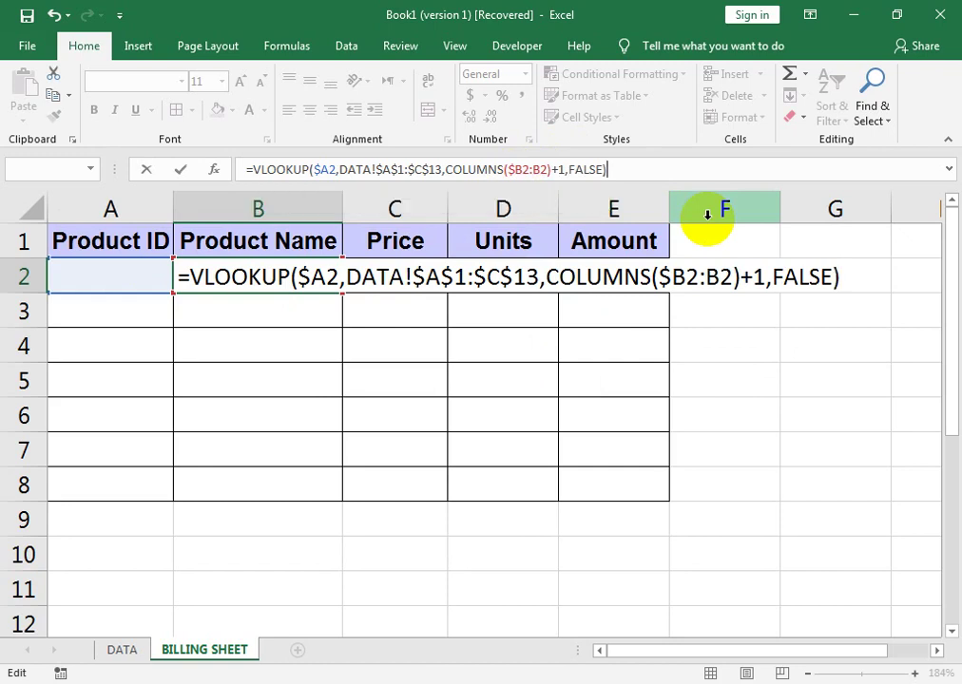
{"action": "key", "text": "Return"}
{"action": "key", "text": "Up"}
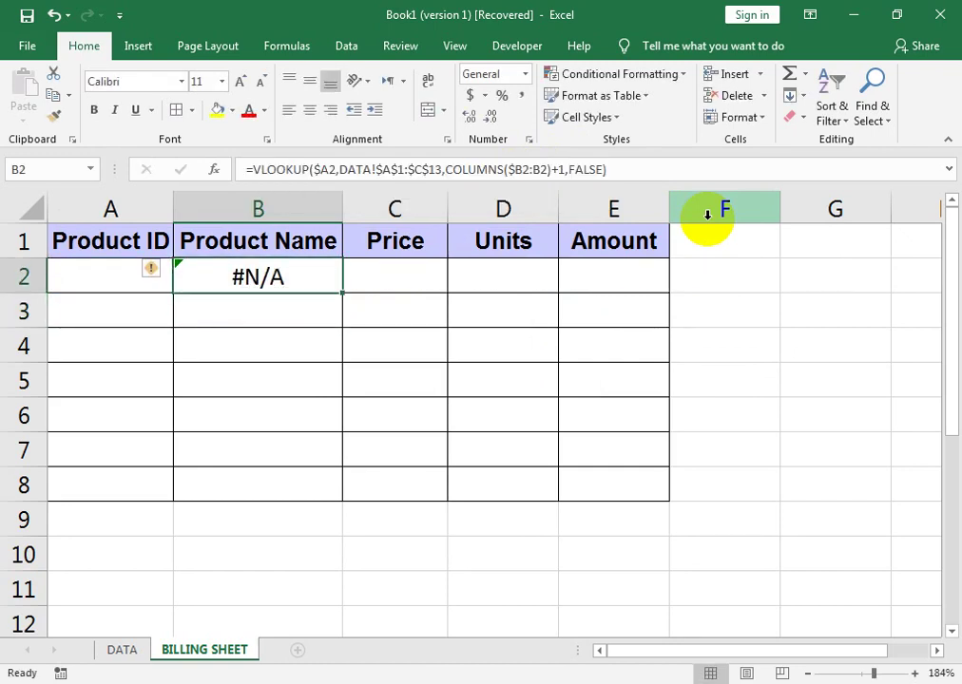
- Choose product ID 1238 from A2's dropdown so B2 returns MOBILE
{"action": "key", "text": "Left"}
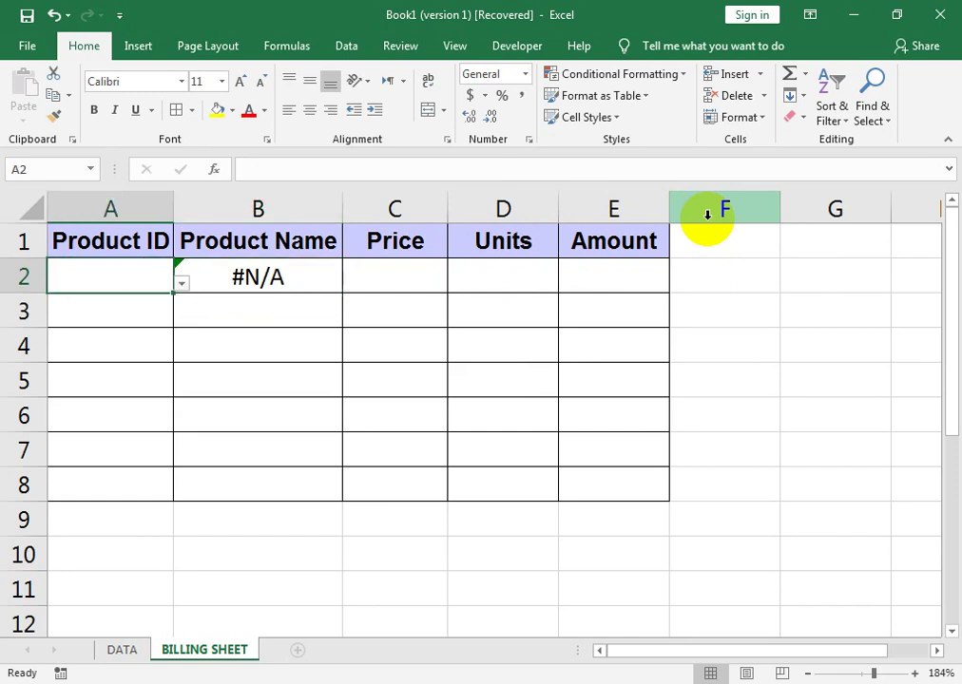
{"action": "key", "text": "Right"}
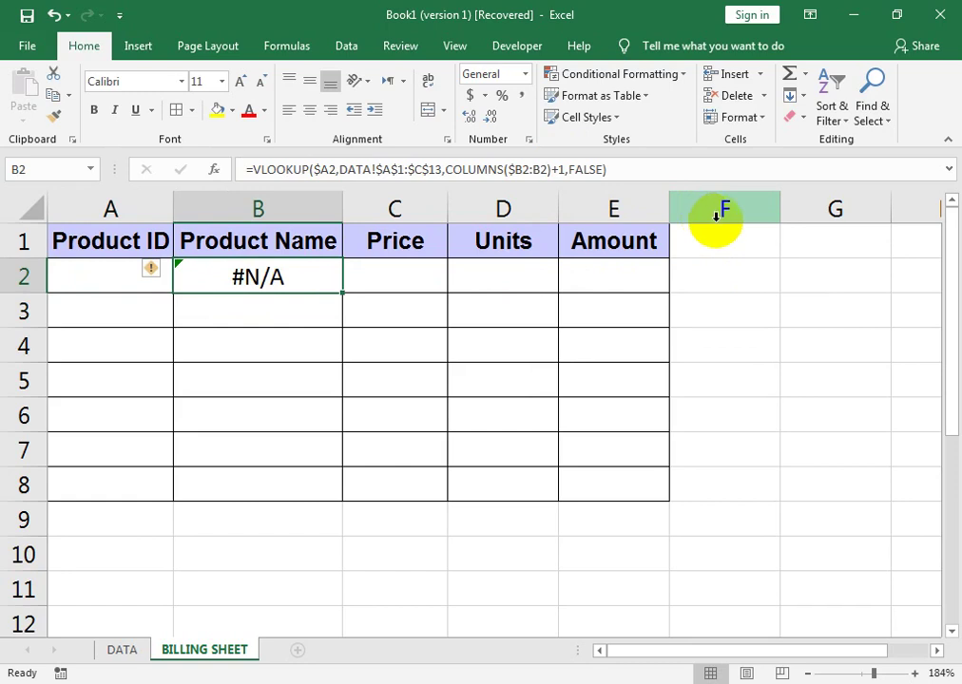
{"action": "left_click", "coordinate": [95, 276]}
{"action": "left_click", "coordinate": [181, 285]}
{"action": "left_click", "coordinate": [144, 398]}
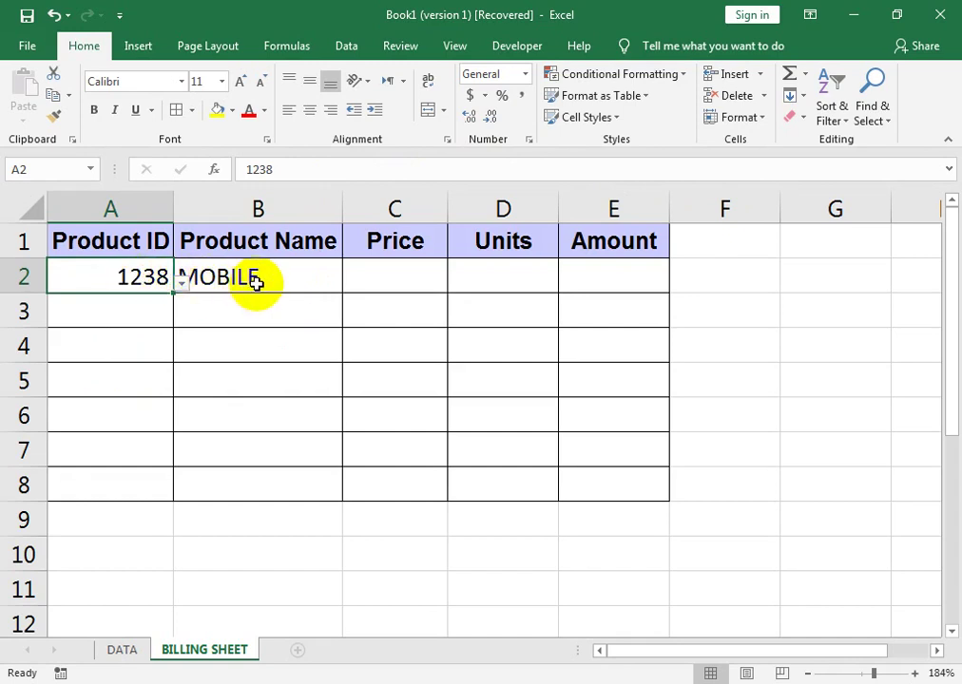
- Pick product ID 1241 in A2 on the BILLING SHEET, showing FLASH DRIVE and 771
{"action": "left_click", "coordinate": [124, 650]}
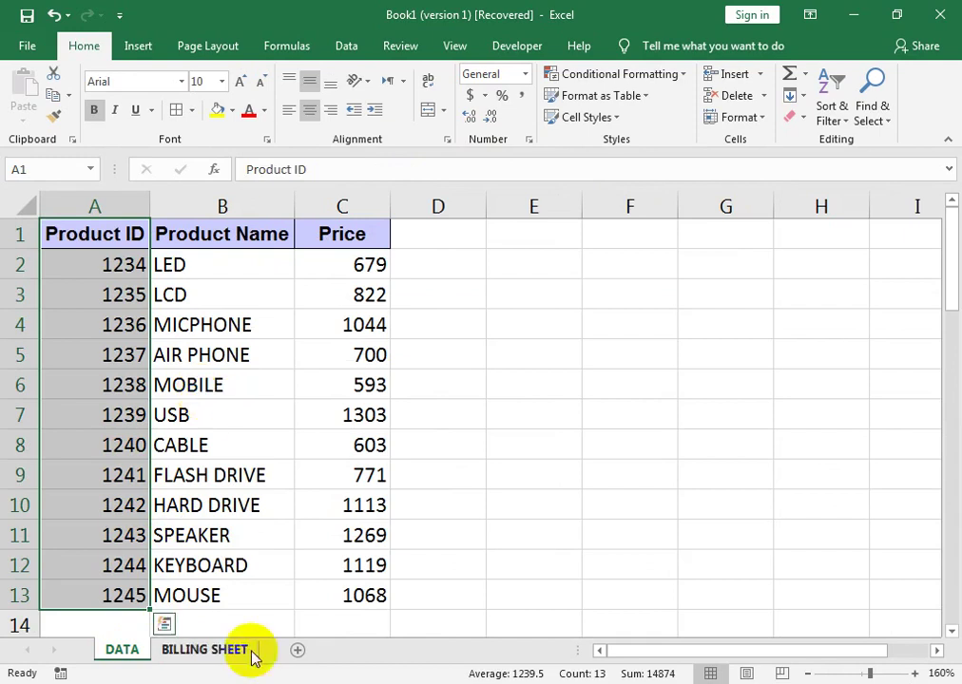
{"action": "left_click", "coordinate": [179, 649]}
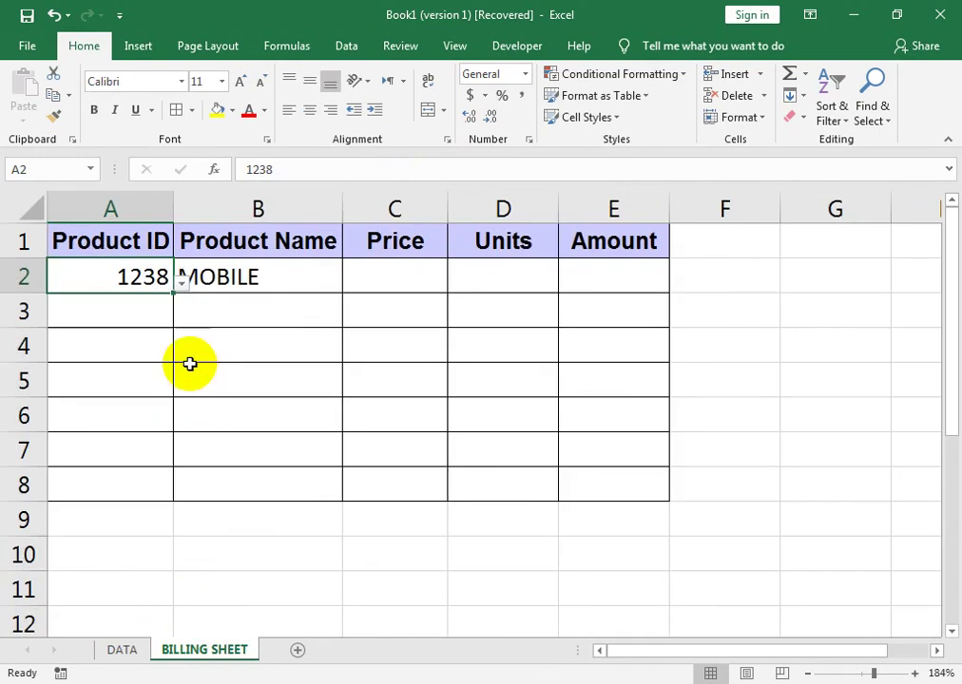
{"action": "left_click", "coordinate": [181, 283]}
{"action": "left_click", "coordinate": [152, 374]}
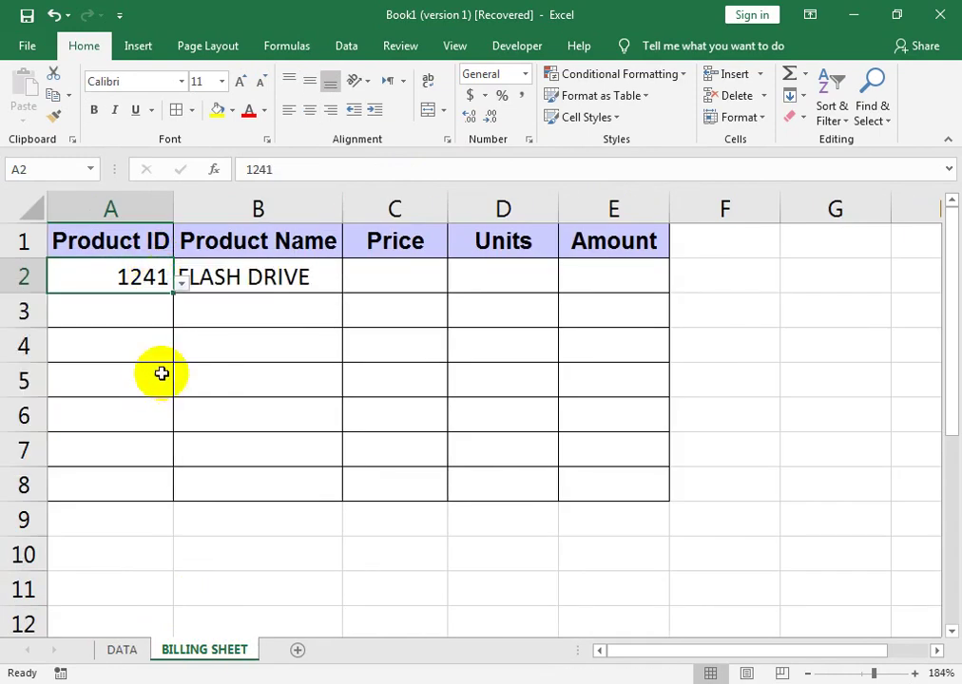
- Copy the B2:C2 lookup formulas down through row 8
{"action": "left_click", "coordinate": [254, 282]}
{"action": "mouse_move", "coordinate": [282, 276]}
{"action": "left_mouse_down"}
{"action": "mouse_move", "coordinate": [378, 275]}
{"action": "mouse_move", "coordinate": [210, 279]}
{"action": "left_mouse_up"}
{"action": "mouse_move", "coordinate": [342, 292]}
{"action": "left_mouse_down"}
{"action": "mouse_move", "coordinate": [409, 291]}
{"action": "mouse_move", "coordinate": [435, 490]}
{"action": "left_mouse_up"}
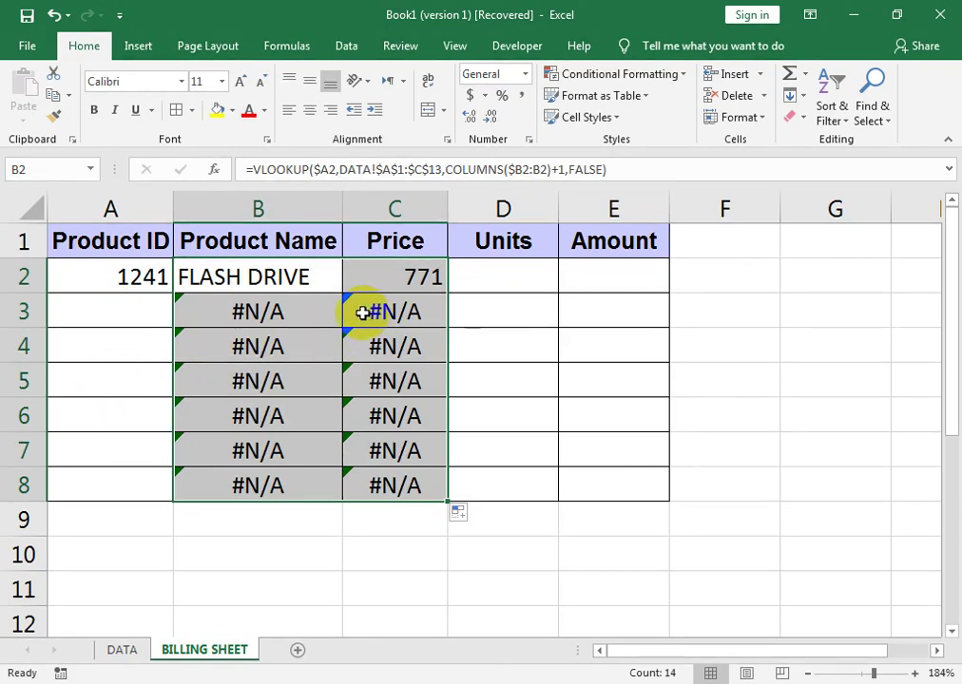
{"action": "left_click", "coordinate": [251, 169]}
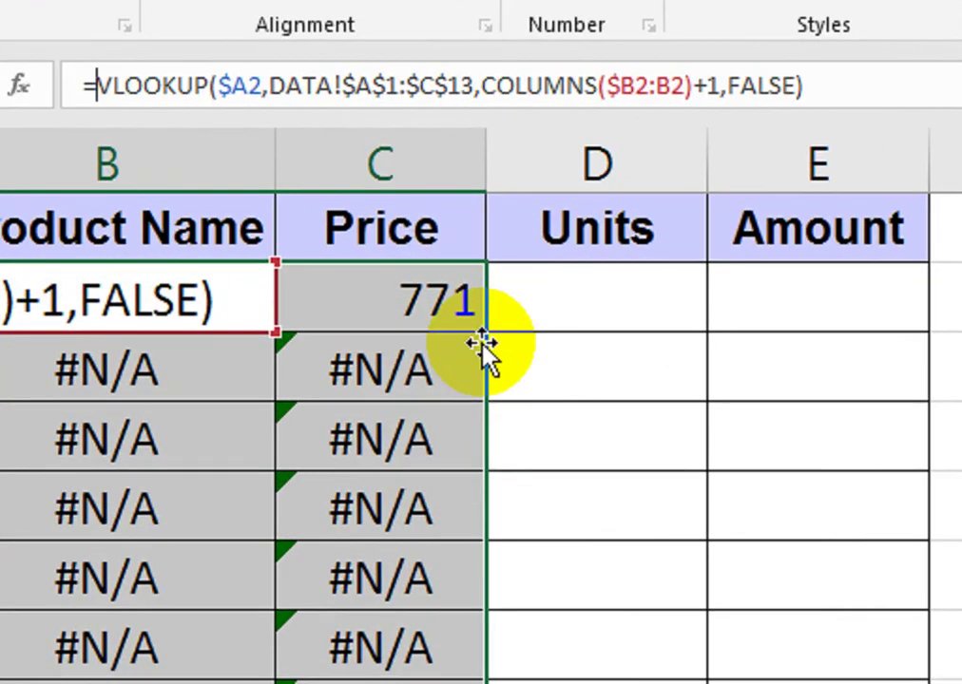
- Wrap the B2 lookup in IFERROR(...,"") and fill it through B2:C8 to hide #N/A
{"action": "type", "text": "if"}
{"action": "key", "text": "Down"}
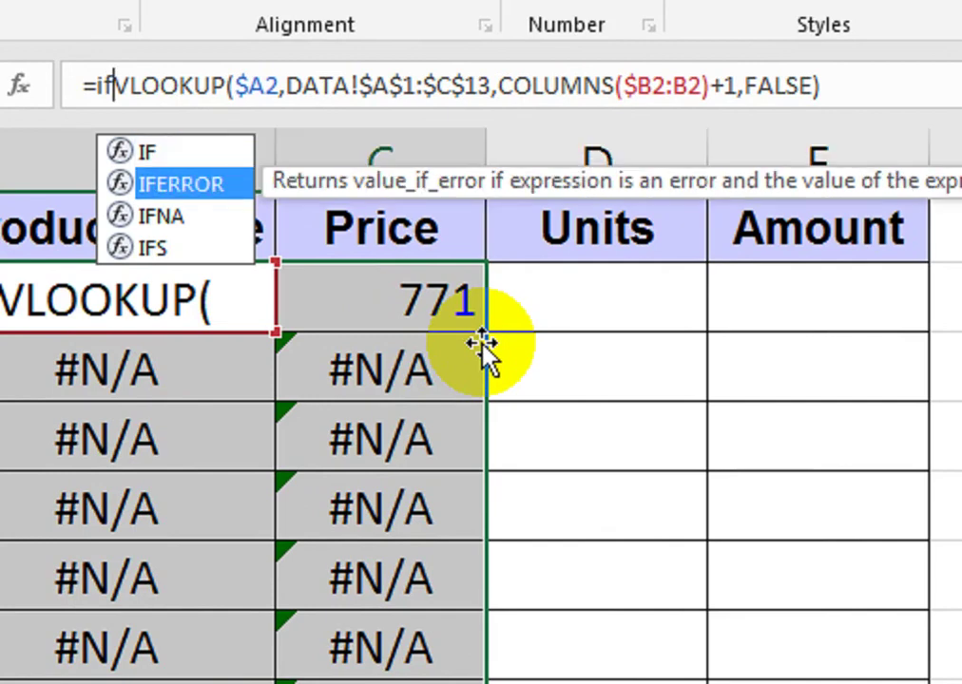
{"action": "key", "text": "Tab"}
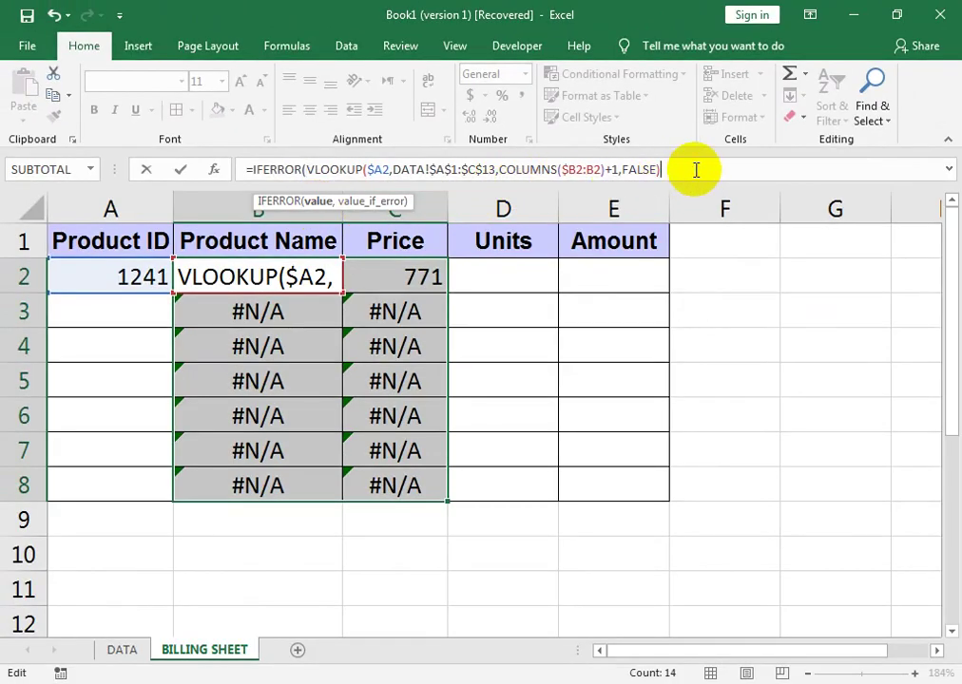
{"action": "type", "text": ","}
{"action": "type", "text": ")"}
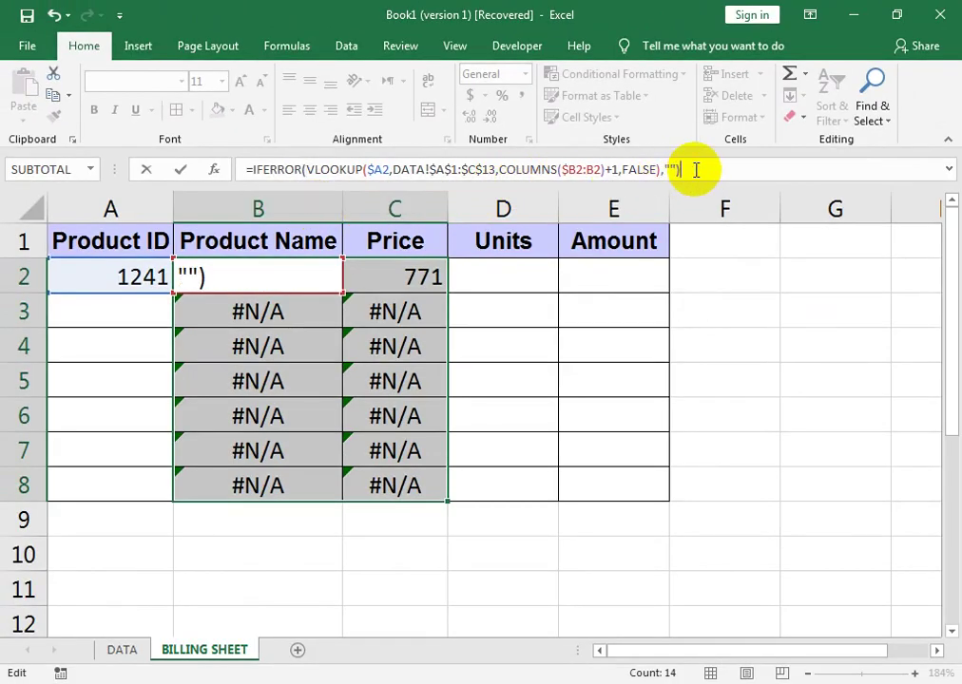
{"action": "key", "text": "Return"}
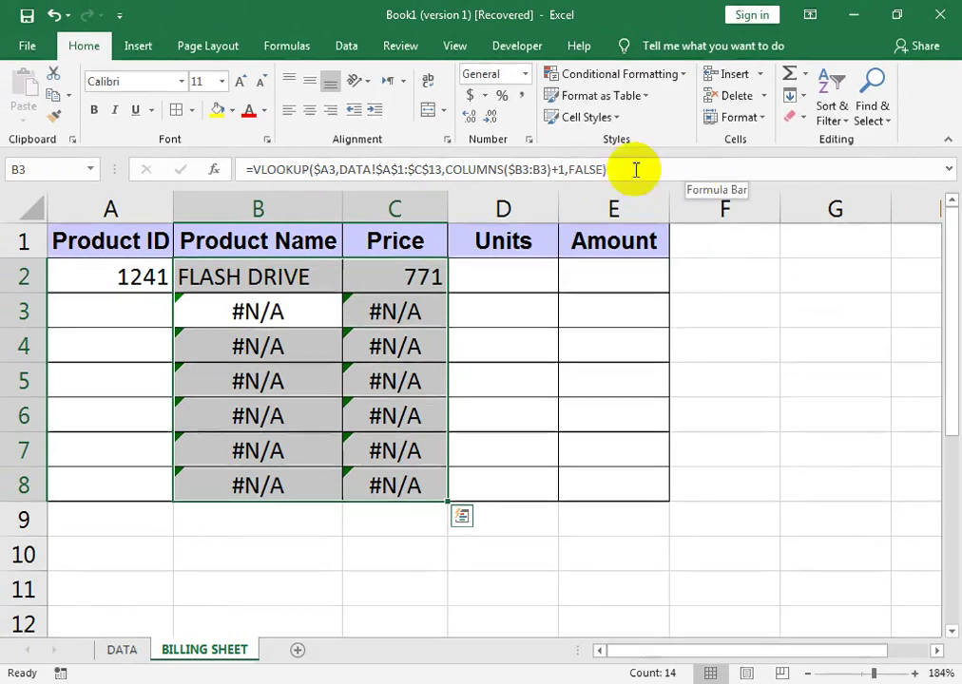
{"action": "left_click", "coordinate": [325, 268]}
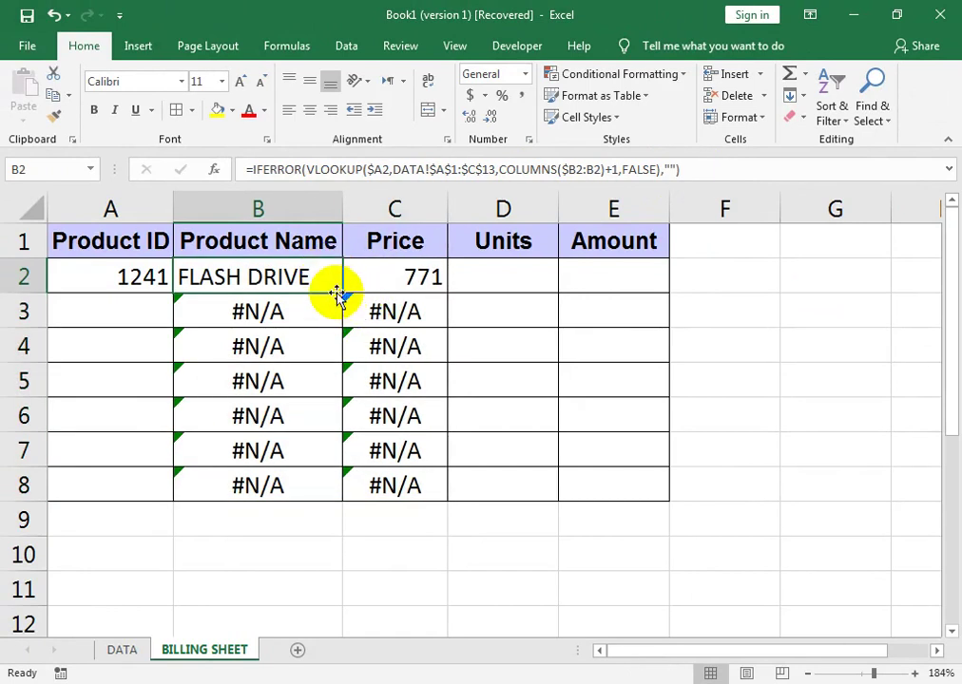
{"action": "mouse_move", "coordinate": [343, 294]}
{"action": "left_mouse_down"}
{"action": "mouse_move", "coordinate": [364, 495]}
{"action": "mouse_move", "coordinate": [439, 294]}
{"action": "mouse_move", "coordinate": [448, 295]}
{"action": "mouse_move", "coordinate": [440, 487]}
{"action": "left_mouse_up"}
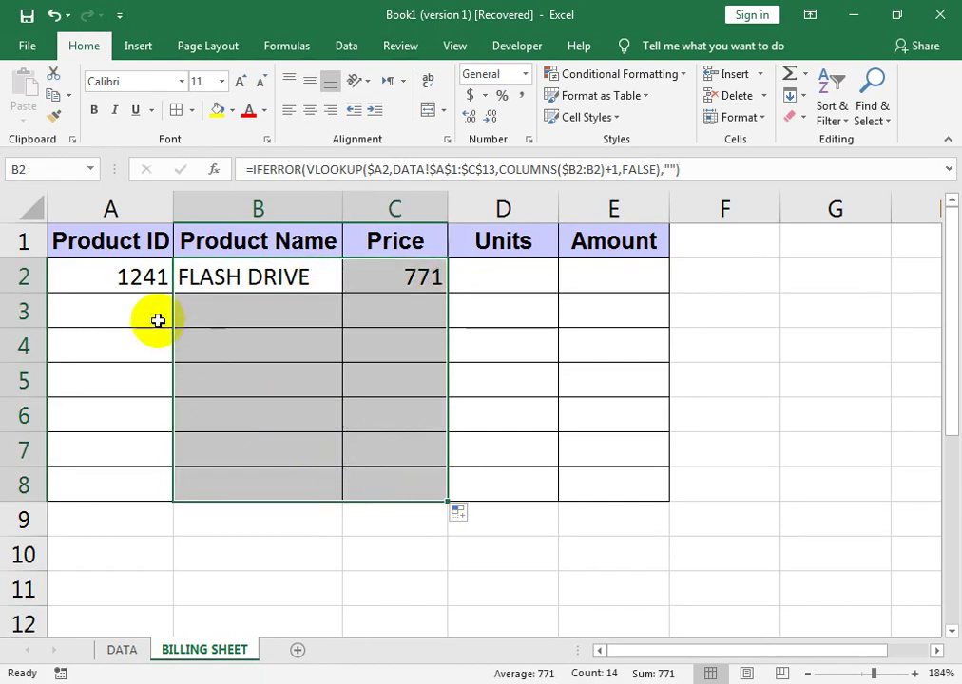
- Choose product IDs 1236, 1238 and 1239 from the dropdowns in A3, A4 and A5
{"action": "left_click", "coordinate": [157, 317]}
{"action": "left_click", "coordinate": [183, 318]}
{"action": "left_click", "coordinate": [167, 387]}
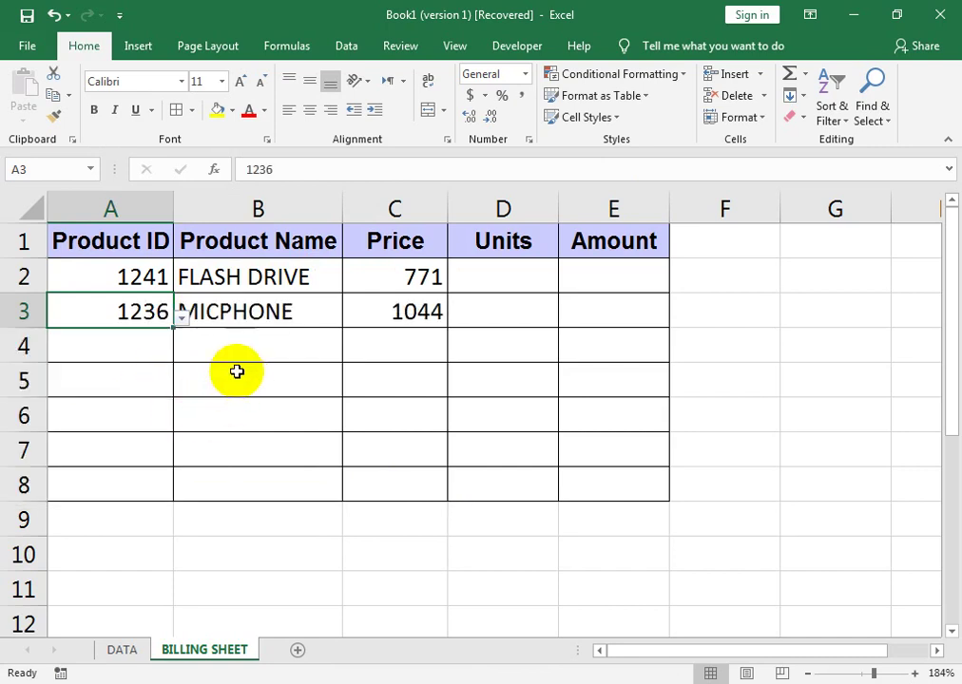
{"action": "left_click", "coordinate": [172, 358]}
{"action": "left_click", "coordinate": [189, 369]}
{"action": "left_click", "coordinate": [171, 356]}
{"action": "left_click", "coordinate": [184, 355]}
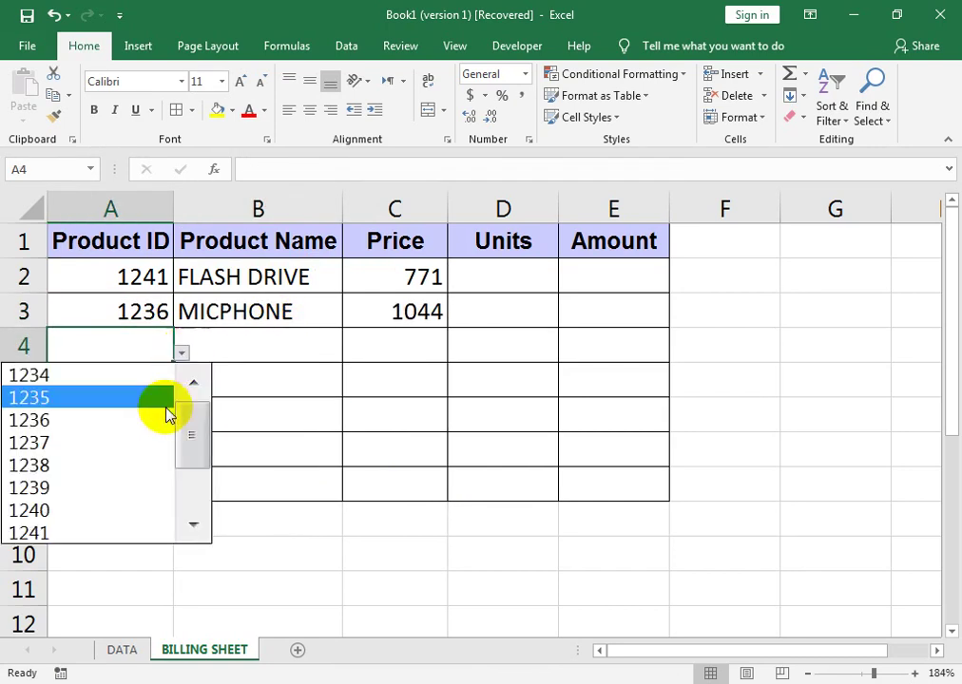
{"action": "left_click", "coordinate": [171, 462]}
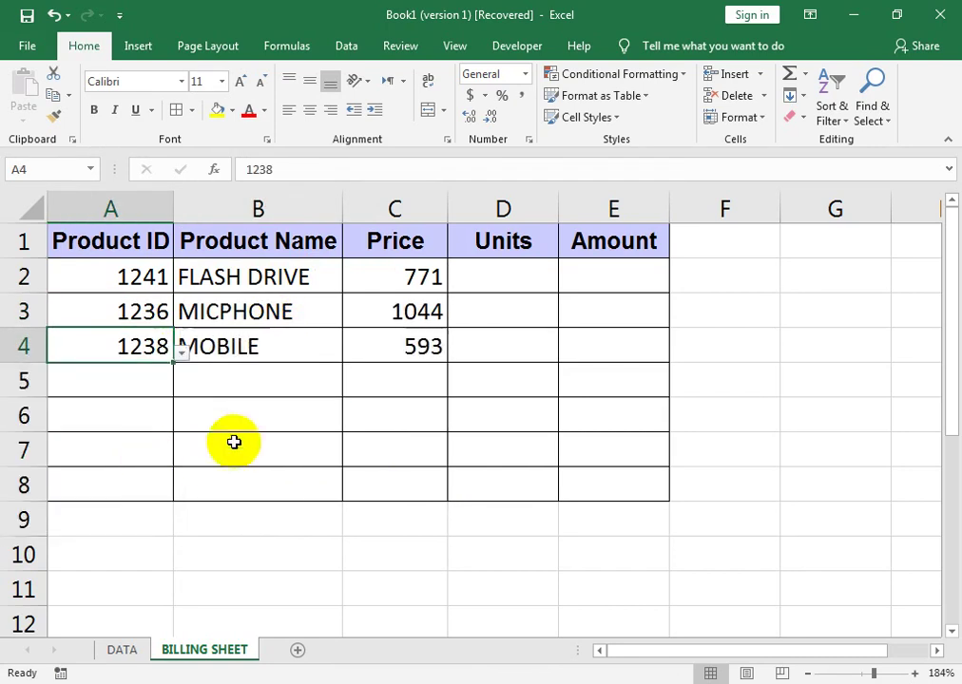
{"action": "left_click", "coordinate": [138, 387]}
{"action": "left_click", "coordinate": [180, 388]}
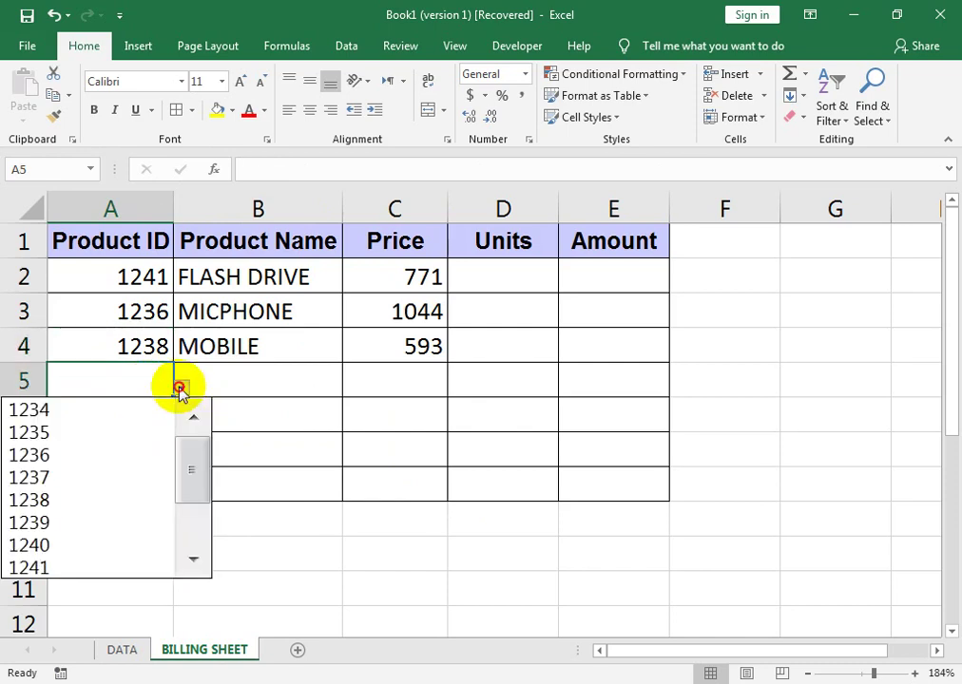
{"action": "left_click", "coordinate": [111, 521]}
{"action": "left_click", "coordinate": [607, 276]}
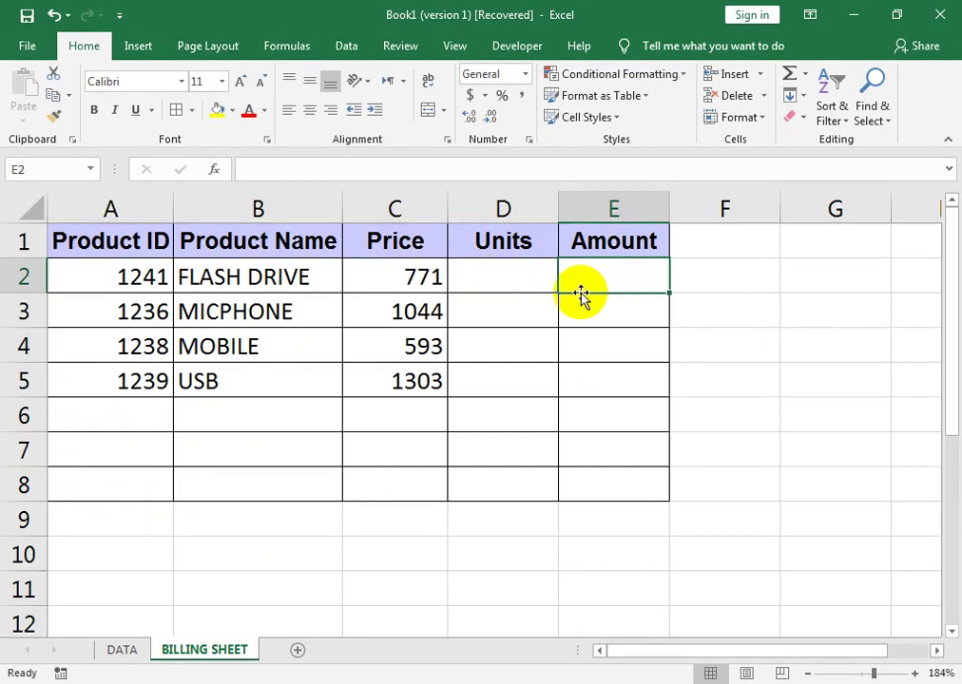
{"action": "type", "text": "="}
{"action": "key", "text": "Left"}
{"action": "key", "text": "Left"}
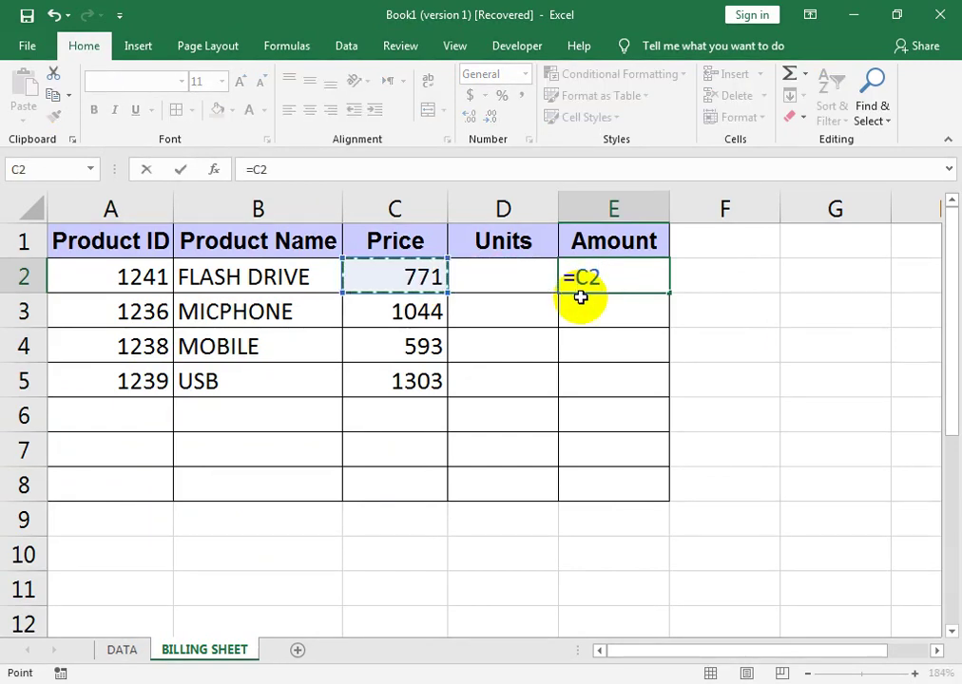
{"action": "type", "text": "*"}
{"action": "key", "text": "Left"}
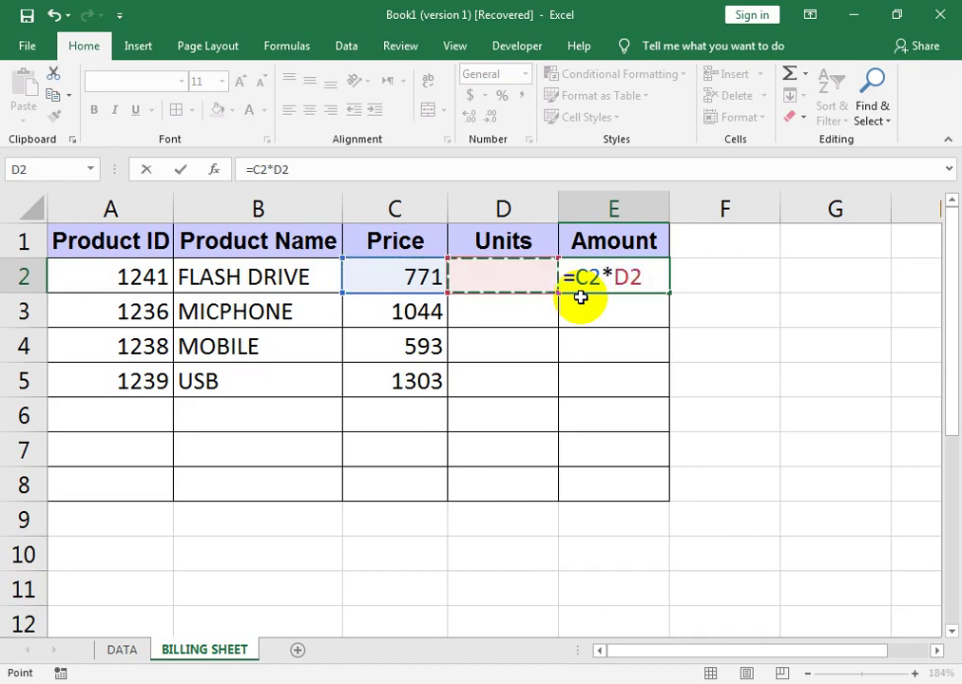
{"action": "key", "text": "Return"}
{"action": "key", "text": "Up"}
{"action": "key", "text": "Left"}
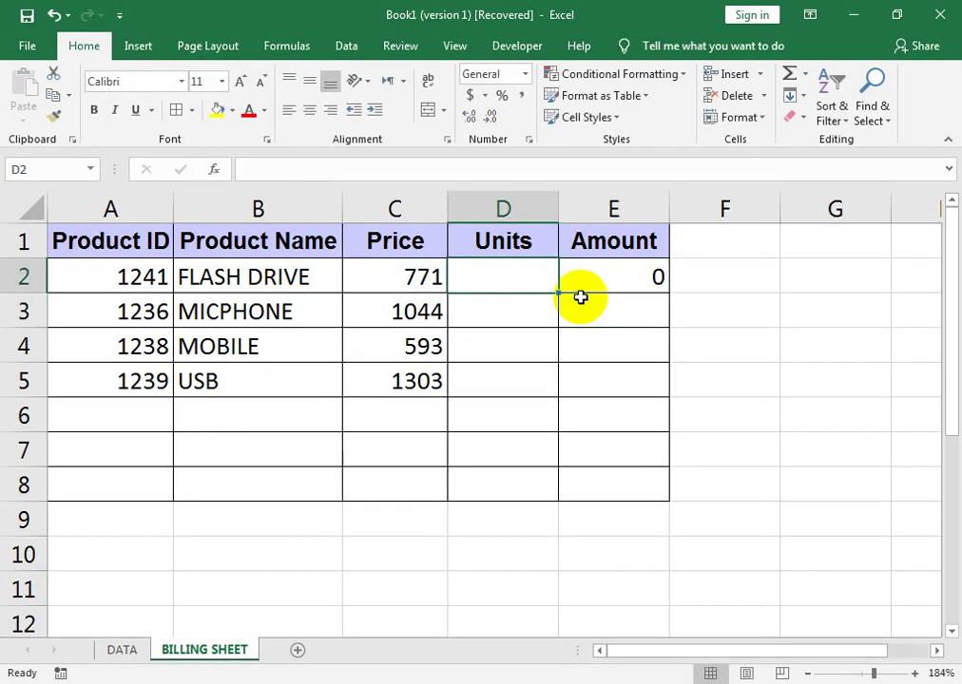
{"action": "type", "text": "1"}
{"action": "key", "text": "Return"}
{"action": "key", "text": "Return"}
{"action": "type", "text": "2"}
{"action": "key", "text": "Return"}
{"action": "key", "text": "Up"}
{"action": "key", "text": "Up"}
{"action": "type", "text": "3"}
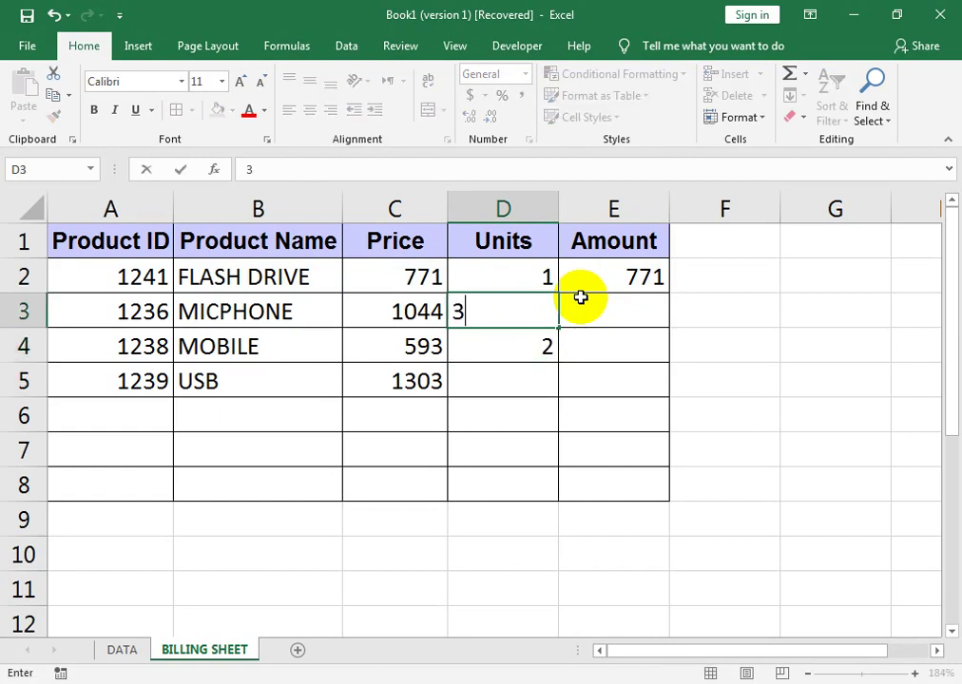
{"action": "key", "text": "Return"}
{"action": "key", "text": "Return"}
{"action": "type", "text": "4"}
{"action": "key", "text": "Right"}
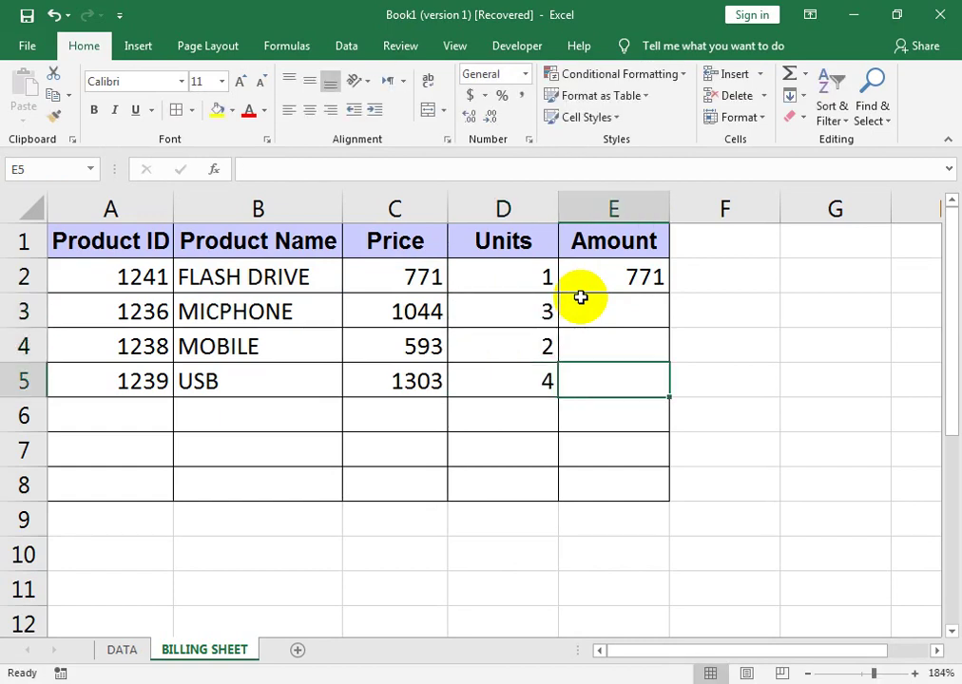
{"action": "left_click", "coordinate": [618, 283]}
{"action": "left_click_drag", "start_coordinate": [669, 292], "coordinate": [653, 389]}
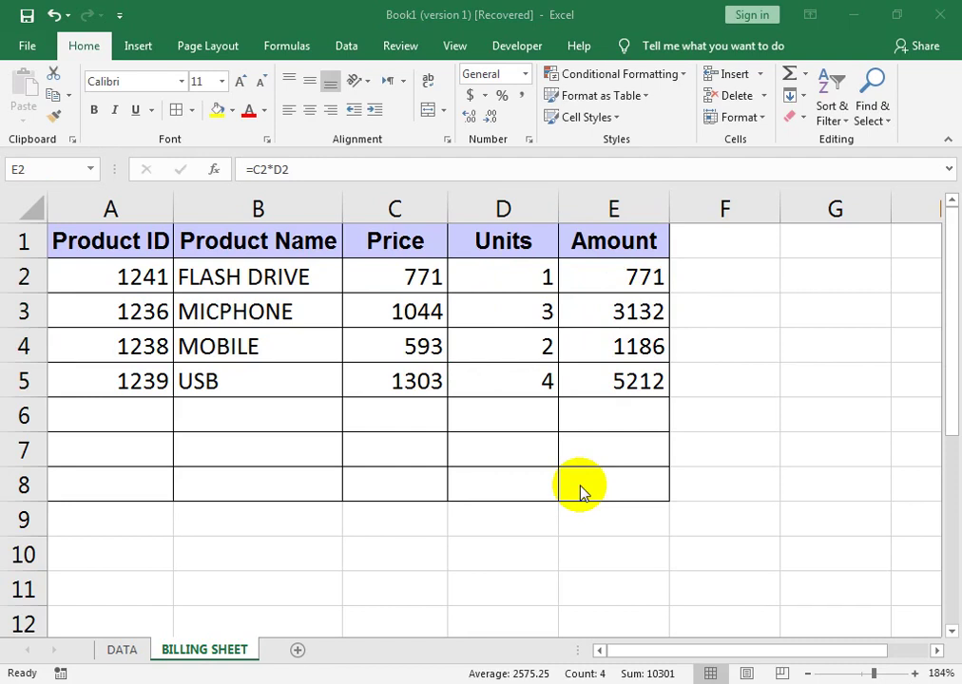
{"action": "left_click_drag", "start_coordinate": [603, 266], "coordinate": [604, 376]}
{"action": "key", "text": "Delete"}
{"action": "key", "text": "Up"}
{"action": "key", "text": "Down"}
{"action": "type", "text": "="}
{"action": "key", "text": "Left"}
{"action": "key", "text": "Left"}
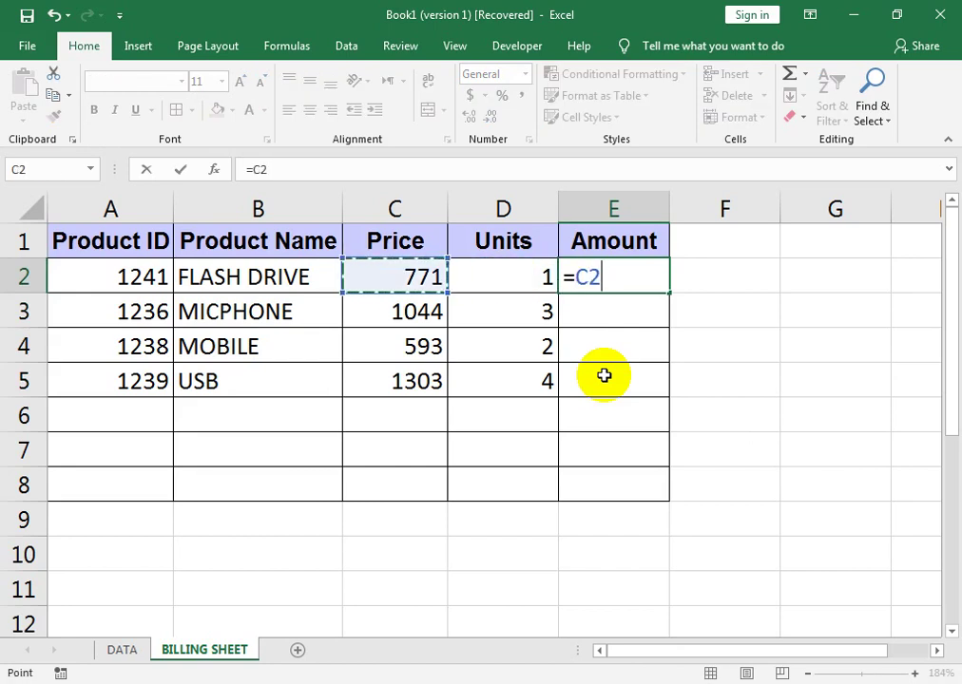
{"action": "type", "text": "*"}
{"action": "key", "text": "Left"}
{"action": "key", "text": "Return"}
{"action": "key", "text": "Up"}
{"action": "key", "text": "Left"}
{"action": "key", "text": "Down"}
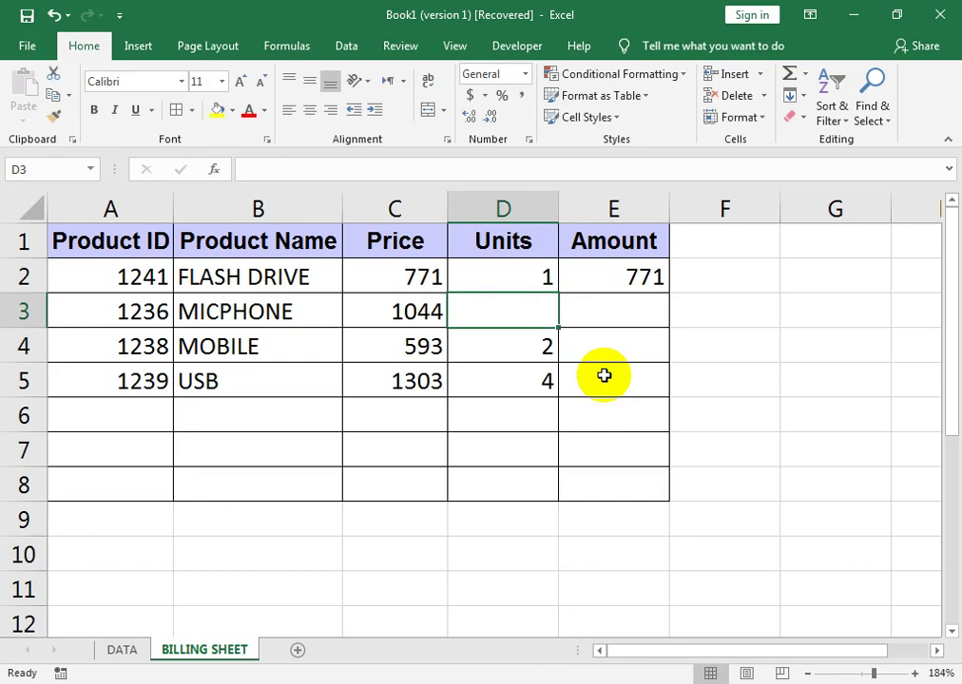
{"action": "key", "text": "Right"}
{"action": "key", "text": "Up"}
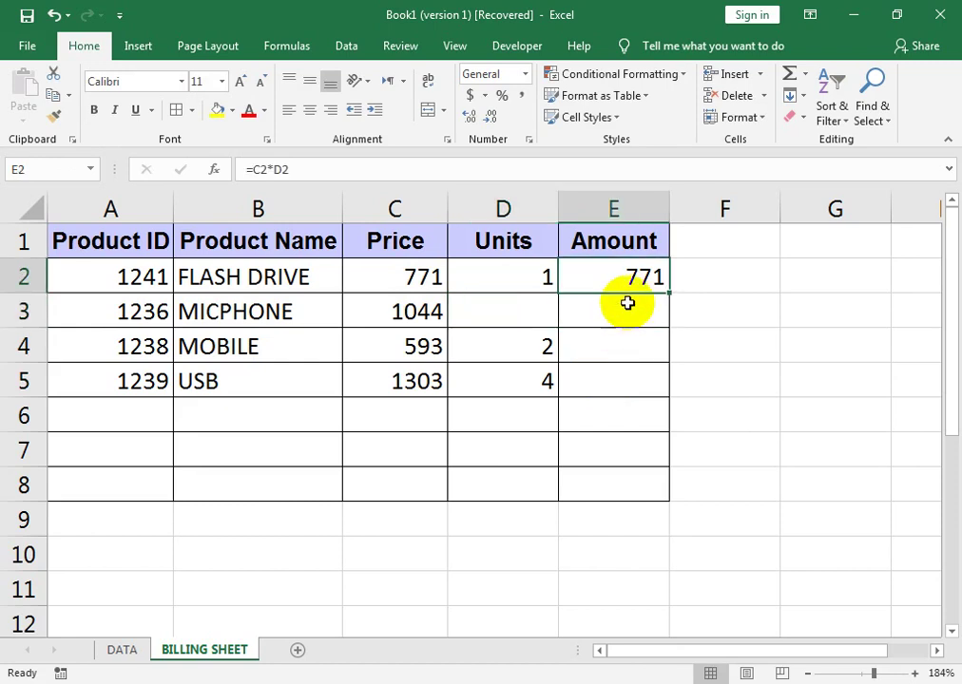
{"action": "left_click_drag", "start_coordinate": [672, 294], "coordinate": [650, 384]}
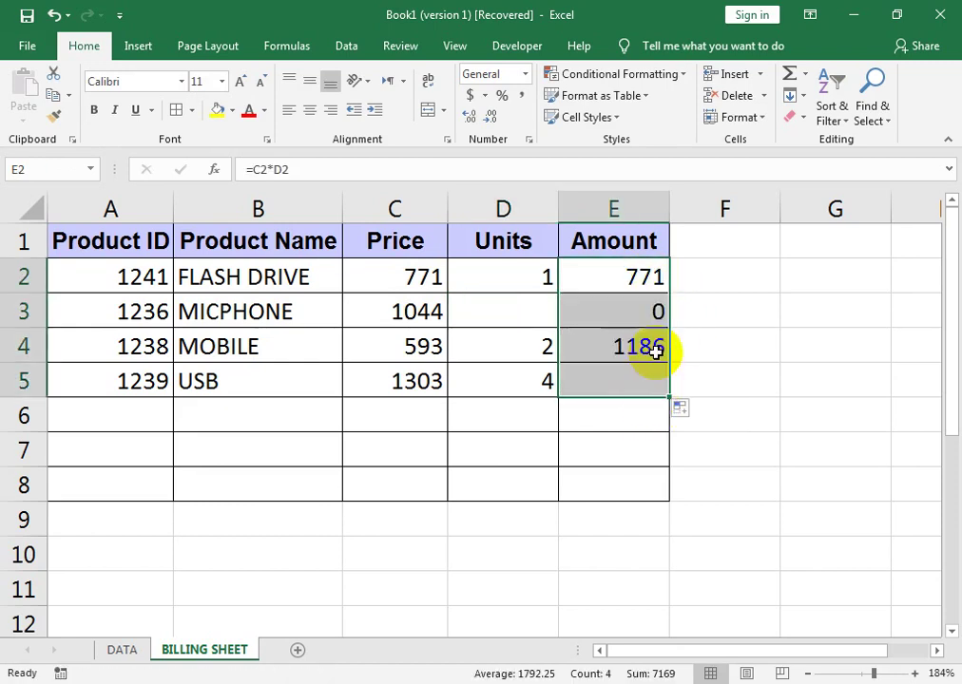
{"action": "left_click", "coordinate": [646, 311]}
{"action": "left_click_drag", "start_coordinate": [635, 278], "coordinate": [620, 379]}
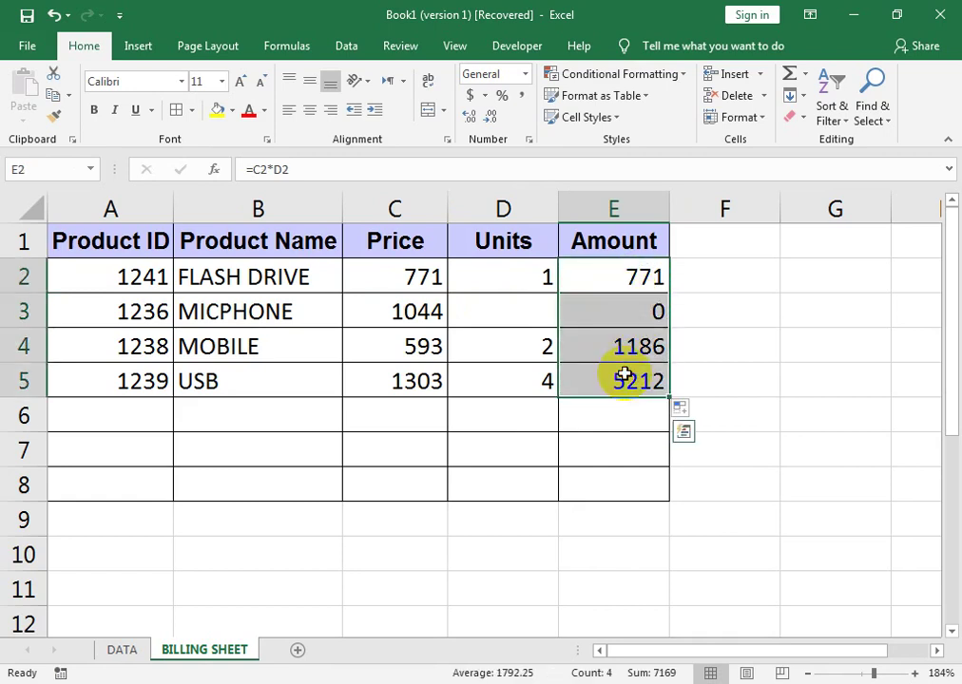
{"action": "key", "text": "Delete"}
{"action": "left_click_drag", "start_coordinate": [521, 279], "coordinate": [525, 369]}
- Clear D2:D5 and enter =IF(D2="","",C2*D2) in E2, then select E2:E8
{"action": "key", "text": "Delete"}
{"action": "left_click", "coordinate": [604, 266]}
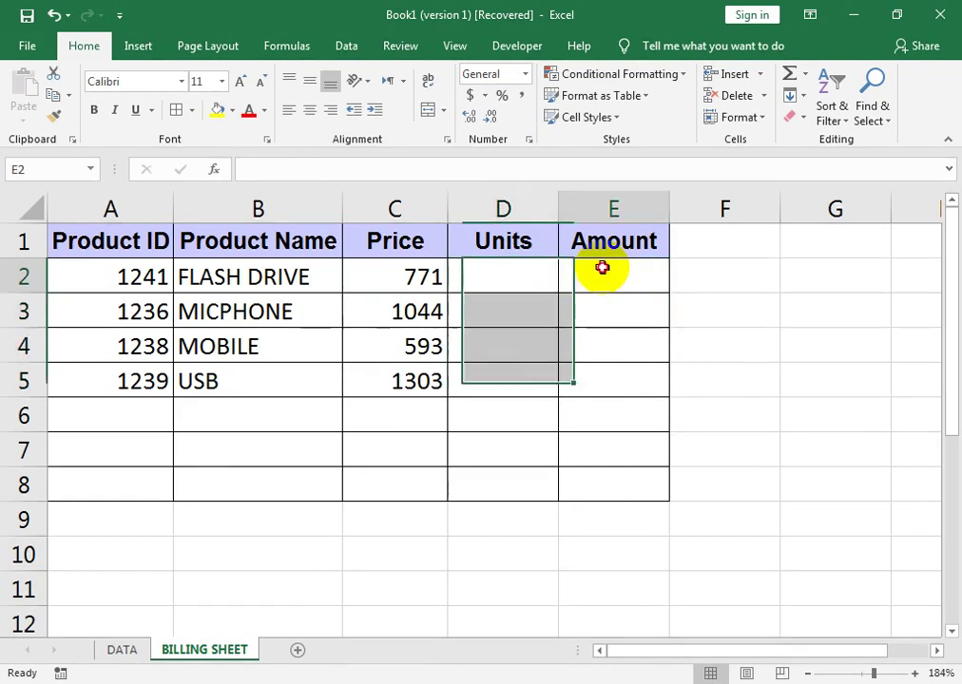
{"action": "double_click", "coordinate": [603, 269]}
{"action": "type", "text": "=if"}
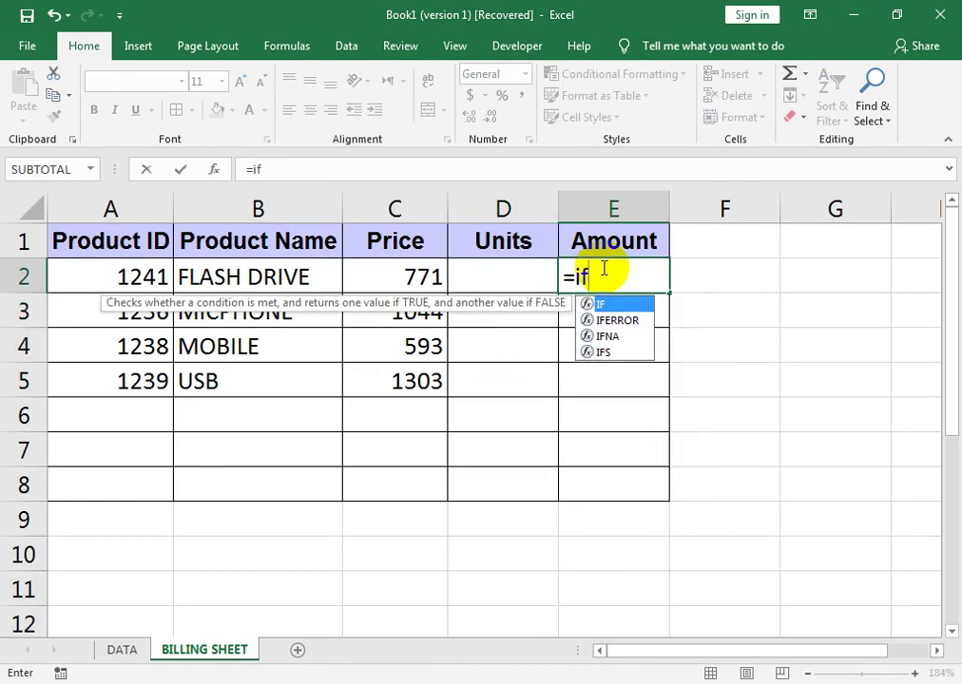
{"action": "type", "text": "("}
{"action": "key", "text": "Left"}
{"action": "key", "text": "Left"}
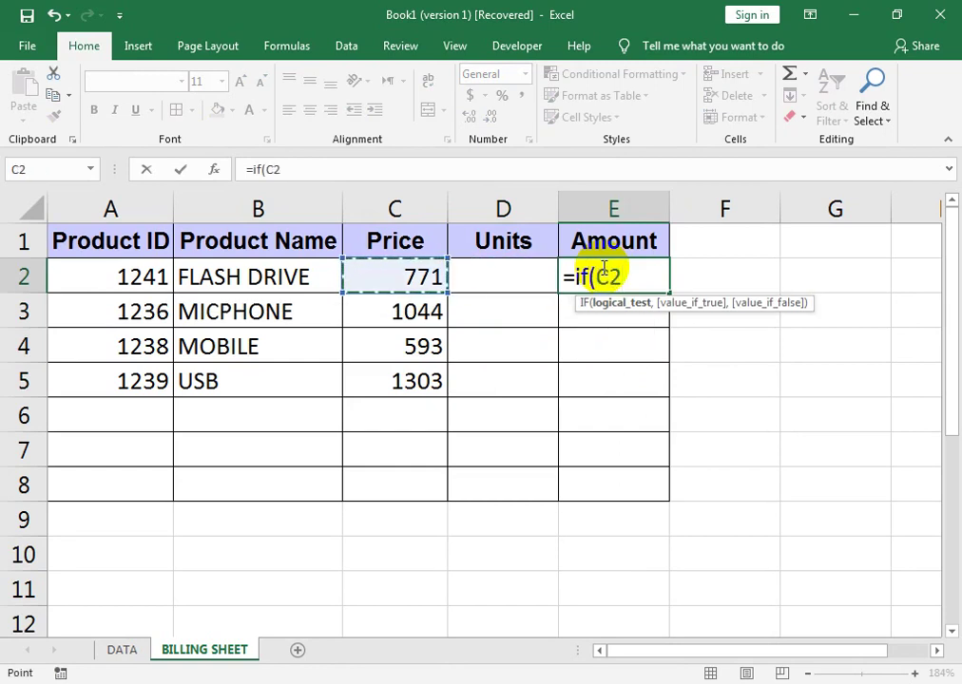
{"action": "key", "text": "Right"}
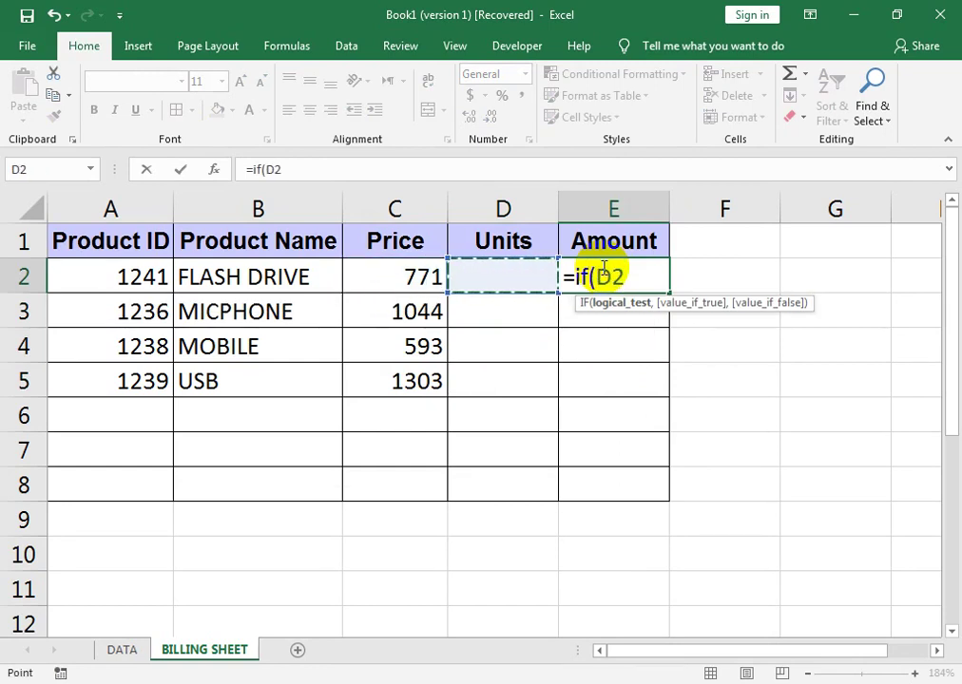
{"action": "type", "text": "=\"\""}
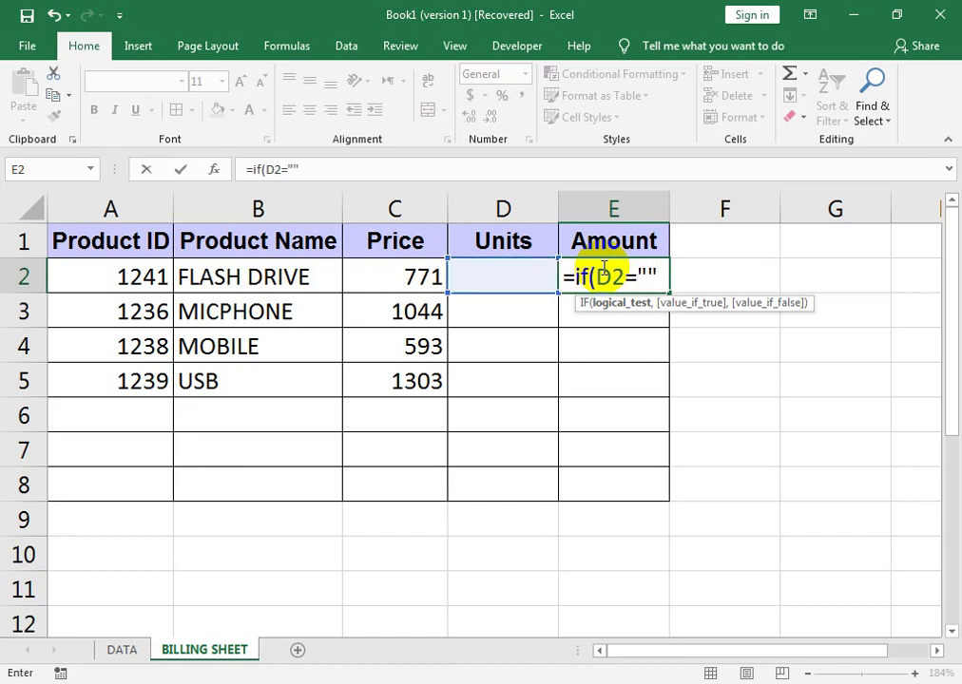
{"action": "type", "text": ","}
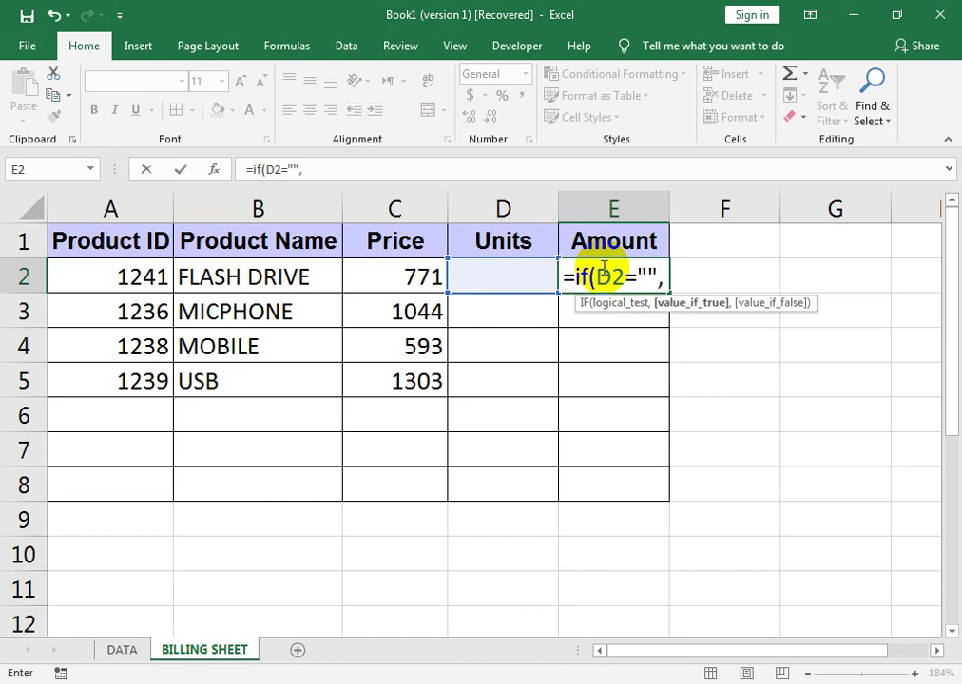
{"action": "type", "text": "\"\""}
{"action": "type", "text": ","}
{"action": "key", "text": "Left"}
{"action": "key", "text": "Left"}
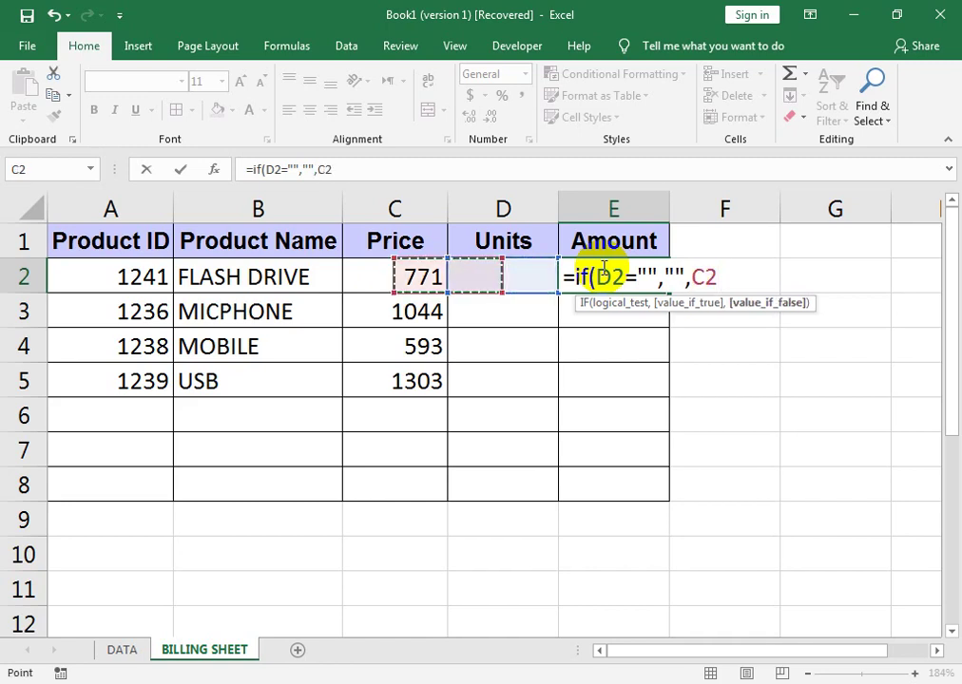
{"action": "type", "text": "*"}
{"action": "key", "text": "Left"}
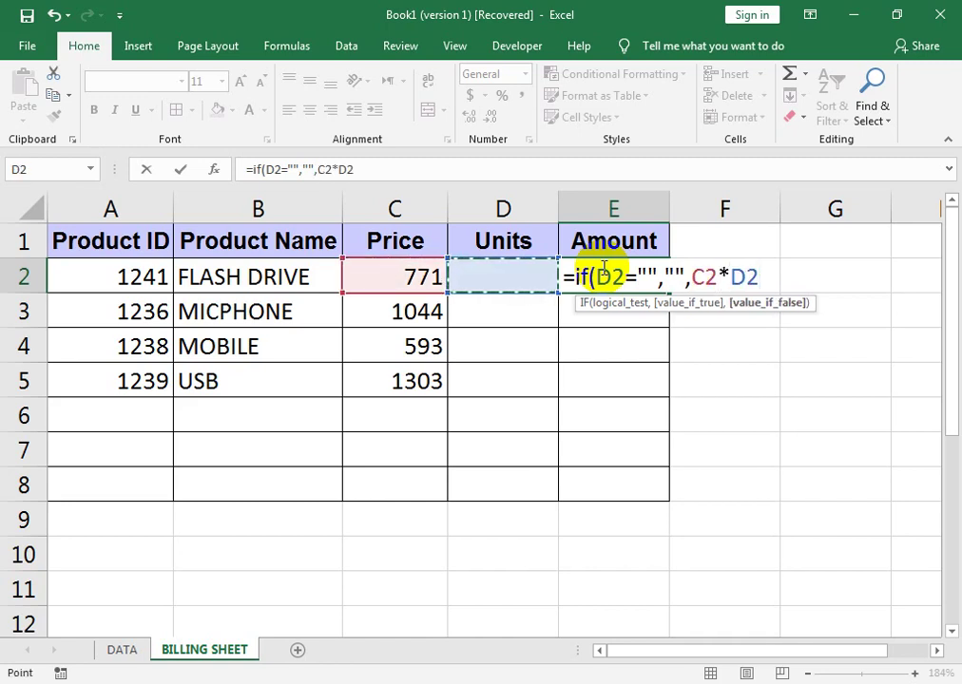
{"action": "type", "text": ")"}
{"action": "left_click", "coordinate": [602, 268]}
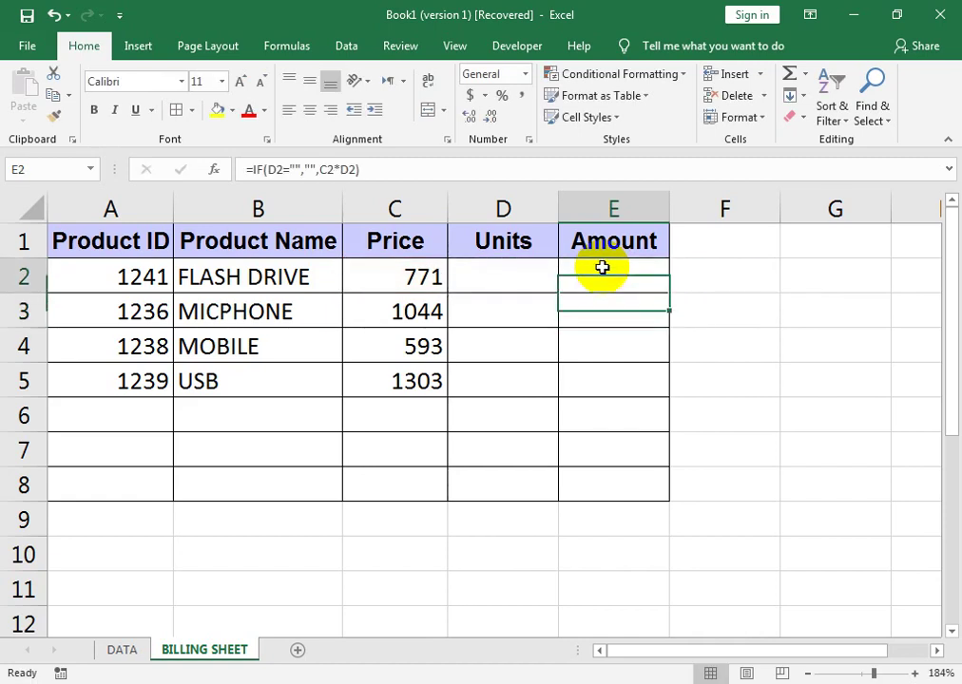
{"action": "key", "text": "shift+Down"}
{"action": "key", "text": "shift+Down"}
{"action": "key", "text": "shift+Down"}
{"action": "key", "text": "shift+Down"}
{"action": "key", "text": "shift+Down"}
{"action": "key", "text": "shift+Down"}
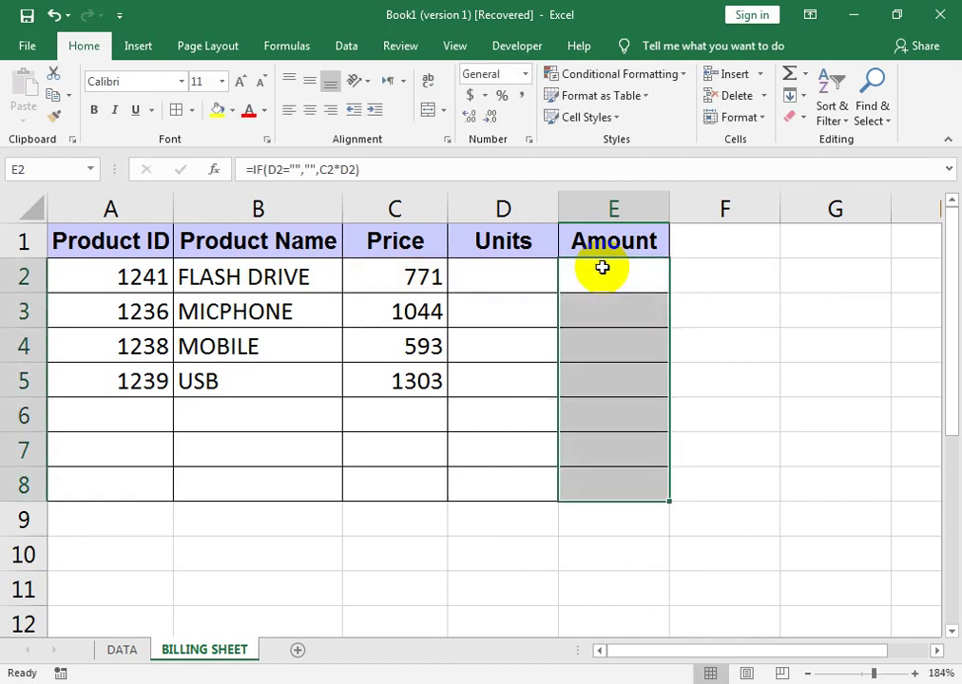
- Enter Units 1, 2, 3 and 4 in D2:D5, giving Amounts 771, 2088, 1779 and 5212
{"action": "left_click", "coordinate": [601, 268]}
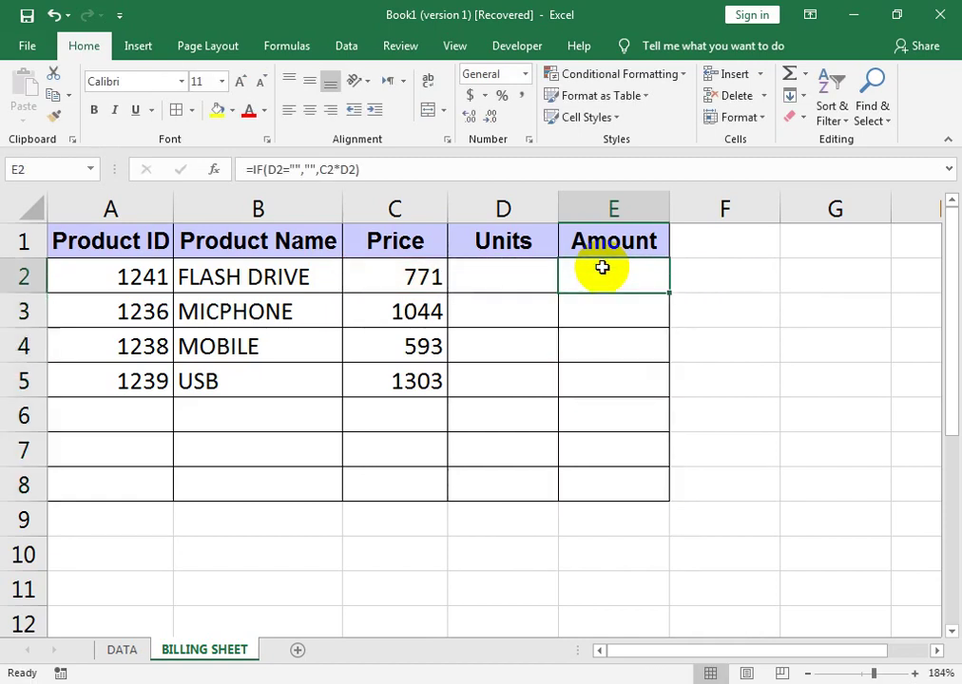
{"action": "left_click", "coordinate": [487, 278]}
{"action": "type", "text": "1"}
{"action": "key", "text": "Return"}
{"action": "type", "text": "2"}
{"action": "key", "text": "Return"}
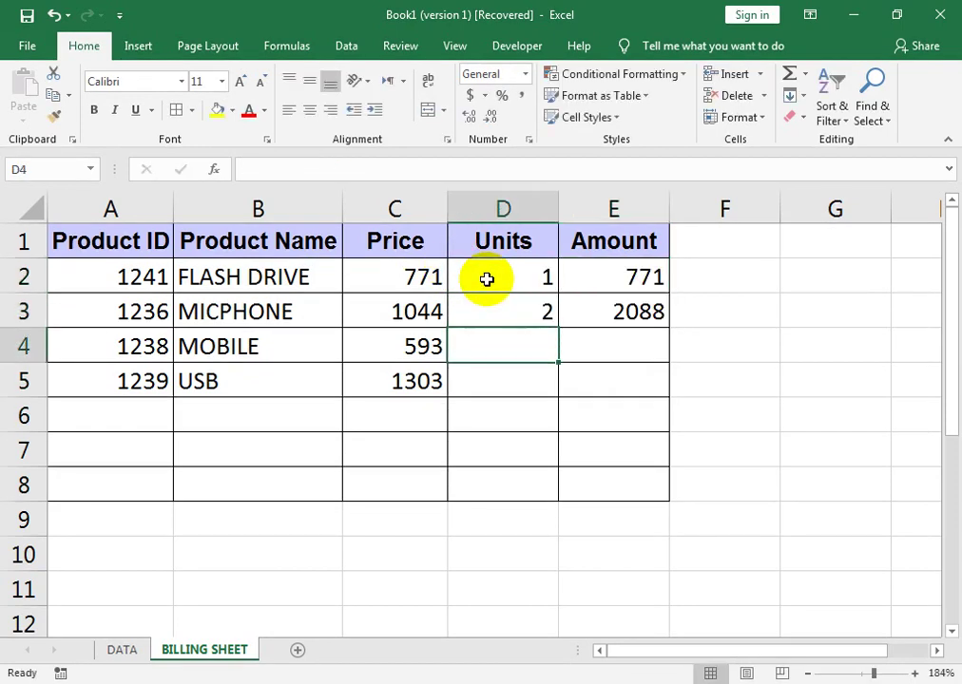
{"action": "type", "text": "3"}
{"action": "key", "text": "Return"}
{"action": "key", "text": "Return"}
{"action": "key", "text": "Up"}
{"action": "type", "text": "4"}
{"action": "key", "text": "Return"}
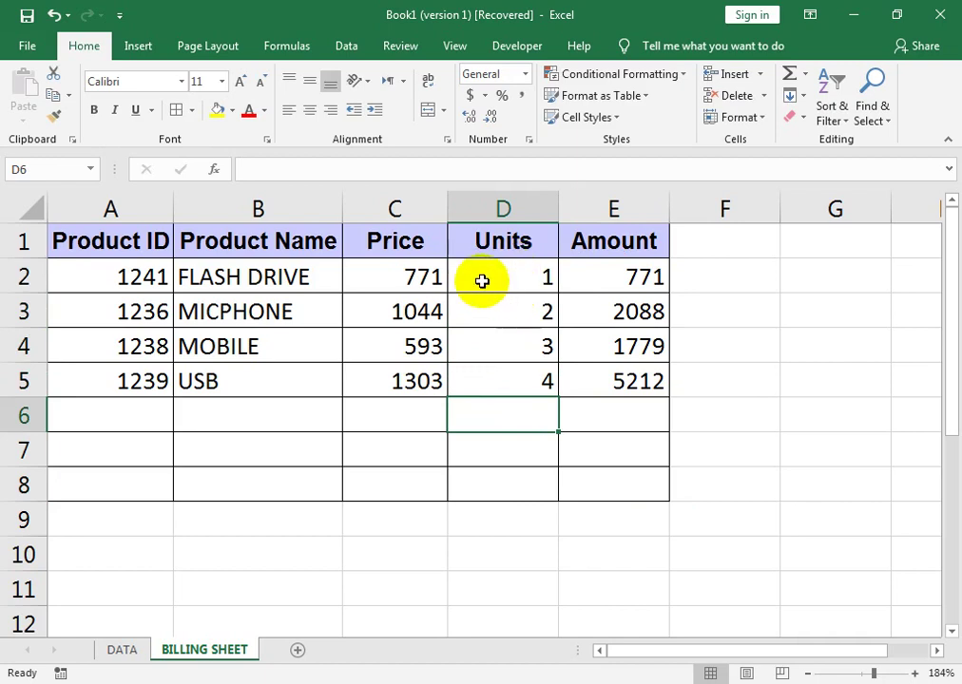
- Review the B2 and E2 formulas, then narrow column D on the DATA sheet into a spacer
{"action": "double_click", "coordinate": [294, 279]}
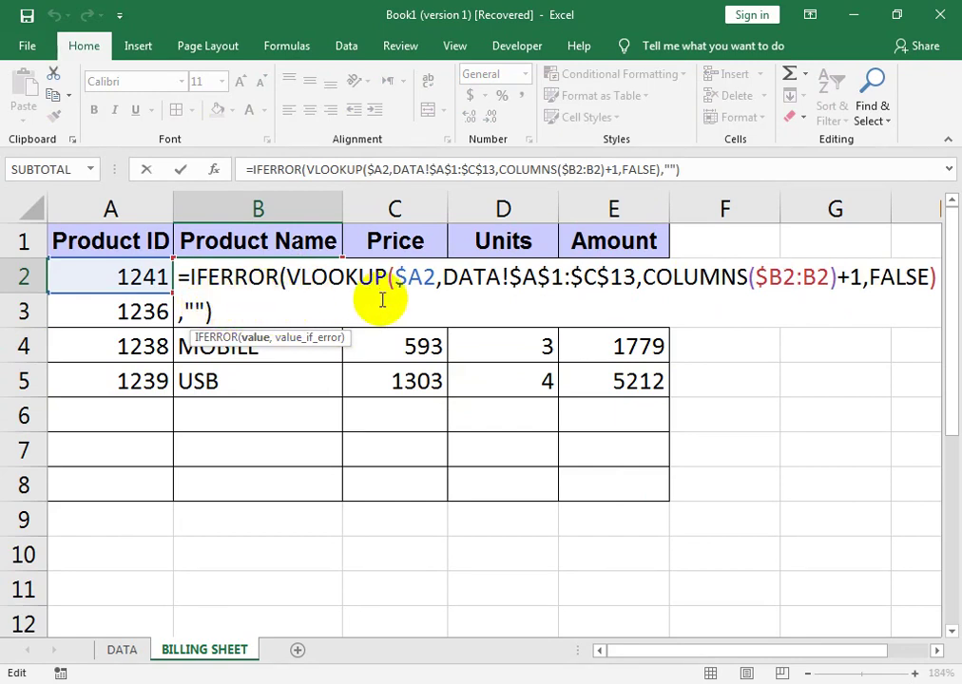
{"action": "key", "text": "Return"}
{"action": "double_click", "coordinate": [611, 276]}
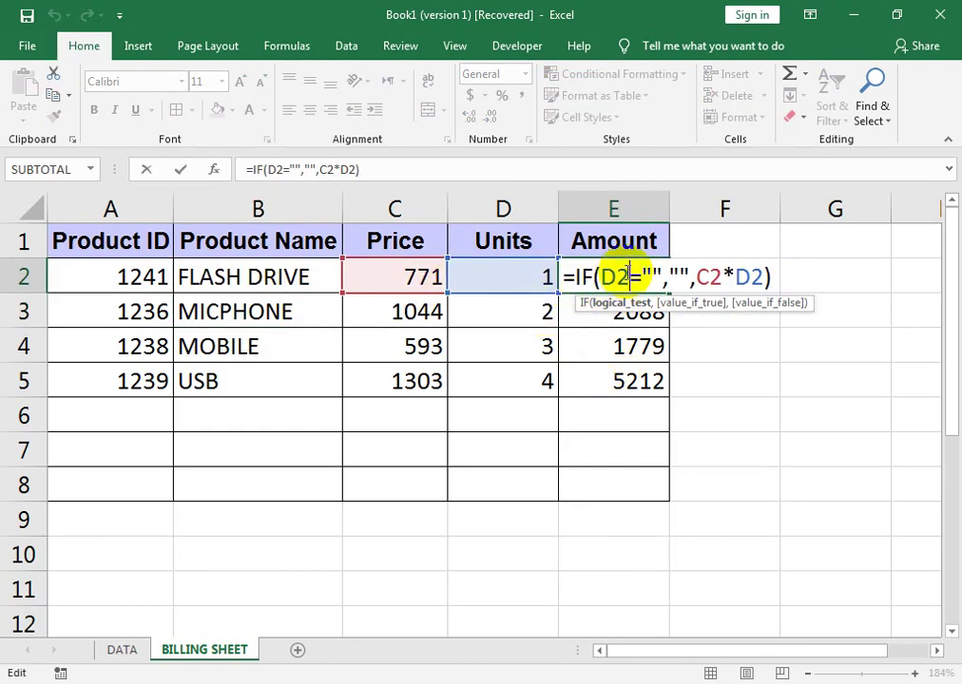
{"action": "key", "text": "Return"}
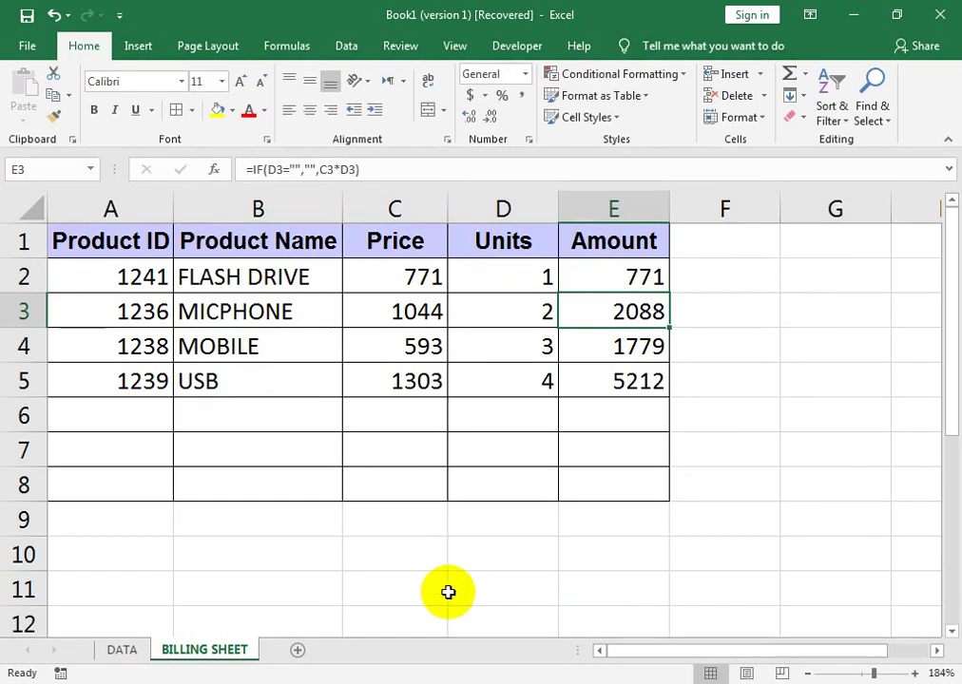
{"action": "left_click", "coordinate": [133, 654]}
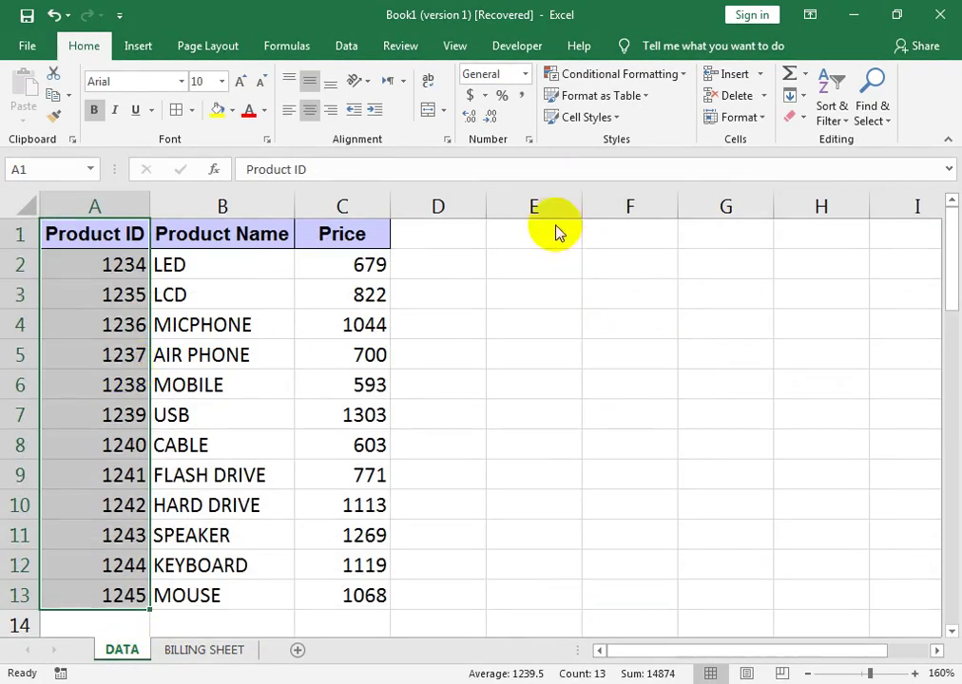
{"action": "left_click_drag", "start_coordinate": [484, 208], "coordinate": [404, 220]}
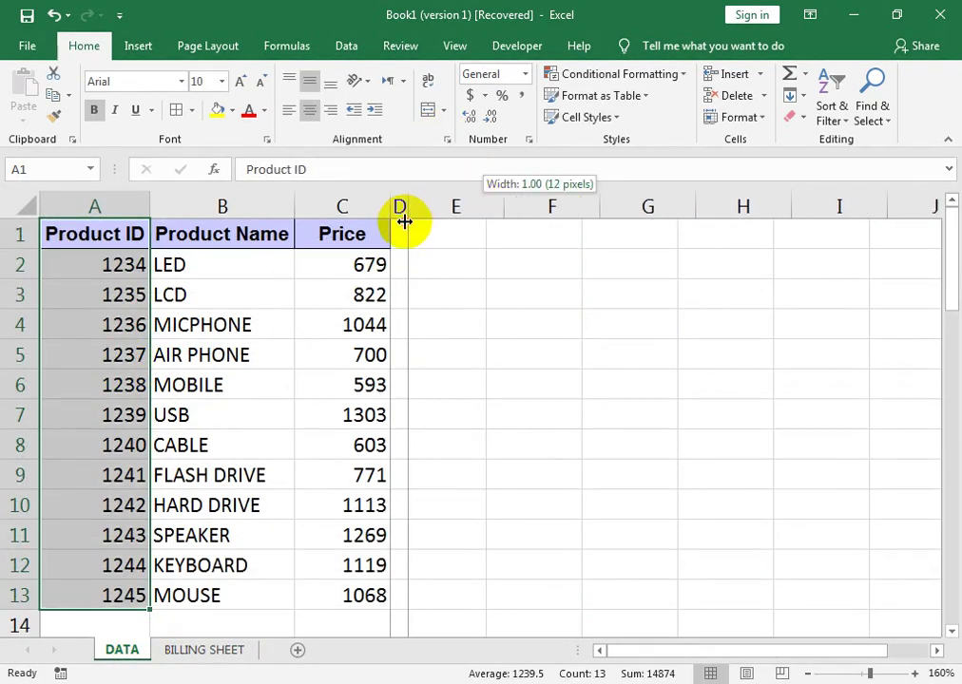
- Copy the A1:C1 headers to E1:G1 and autofit columns E and F
{"action": "left_click_drag", "start_coordinate": [95, 234], "coordinate": [339, 234]}
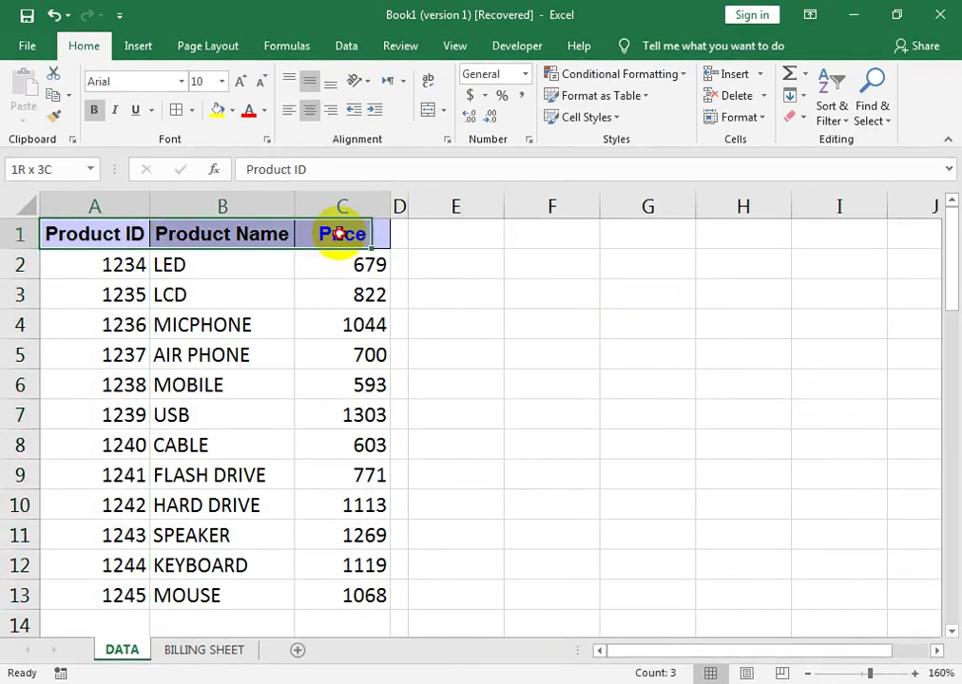
{"action": "key", "text": "ctrl+c"}
{"action": "left_click", "coordinate": [465, 228]}
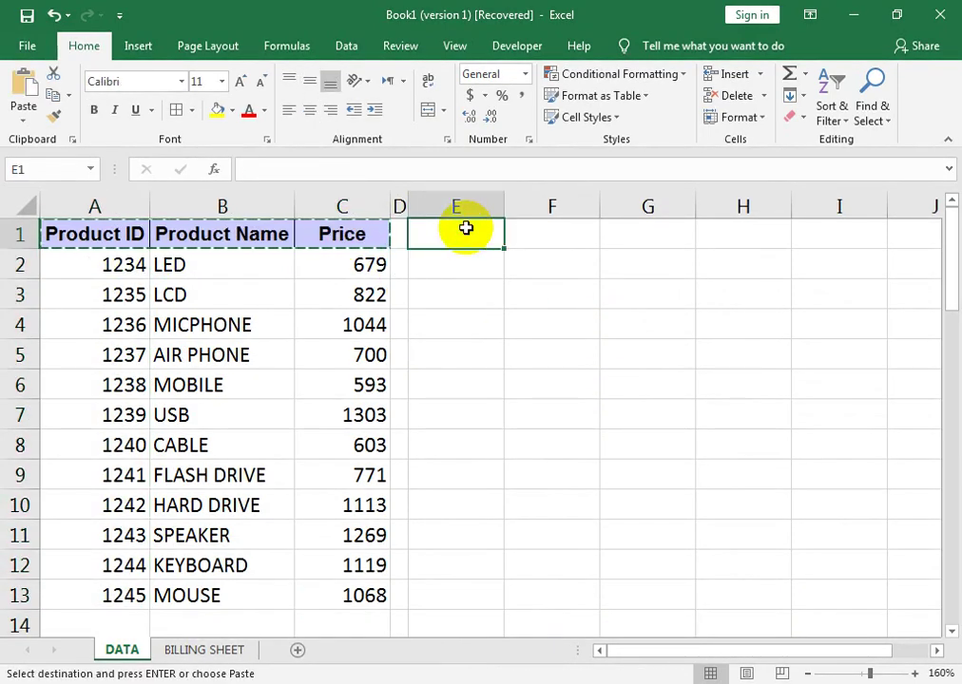
{"action": "key", "text": "ctrl+v"}
{"action": "double_click", "coordinate": [504, 205]}
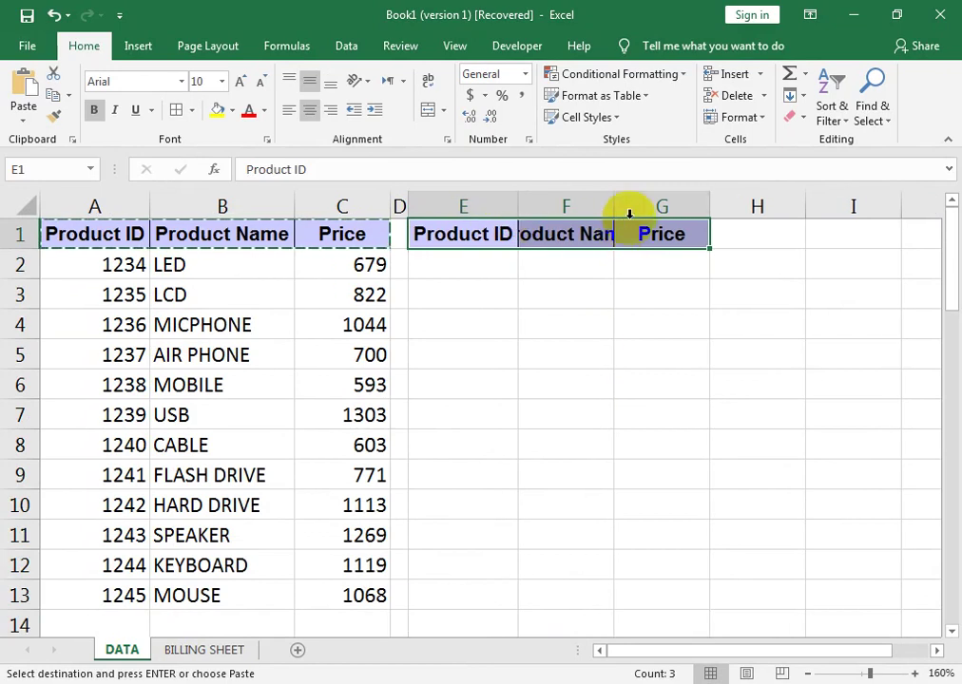
{"action": "double_click", "coordinate": [614, 206]}
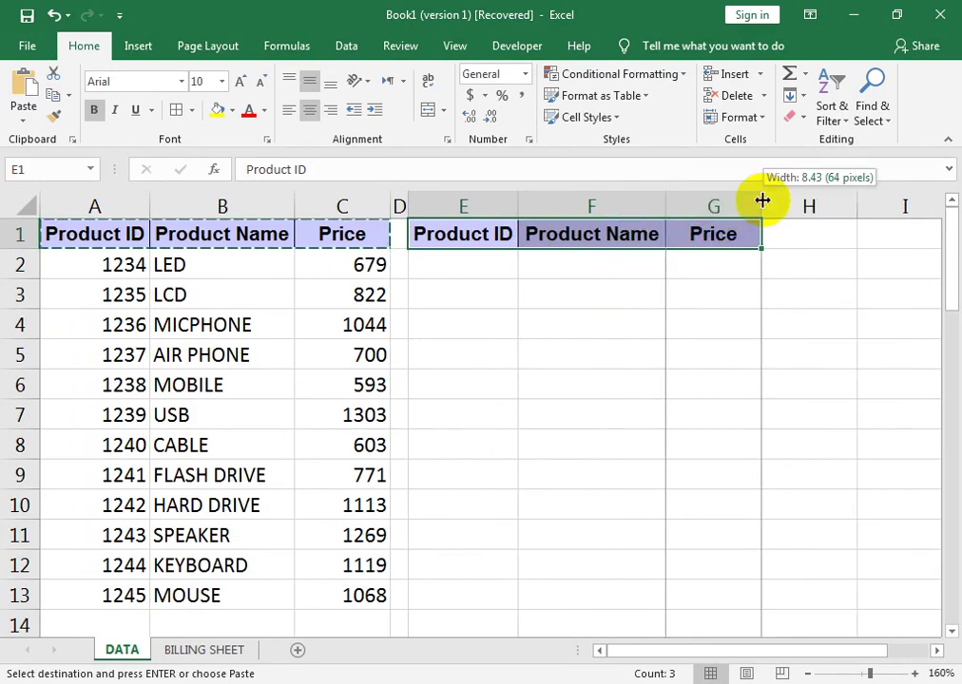
- Add the headers Units in H1 and amount in I1, then select E2:E7
{"action": "left_click", "coordinate": [807, 252]}
{"action": "left_click", "coordinate": [807, 229]}
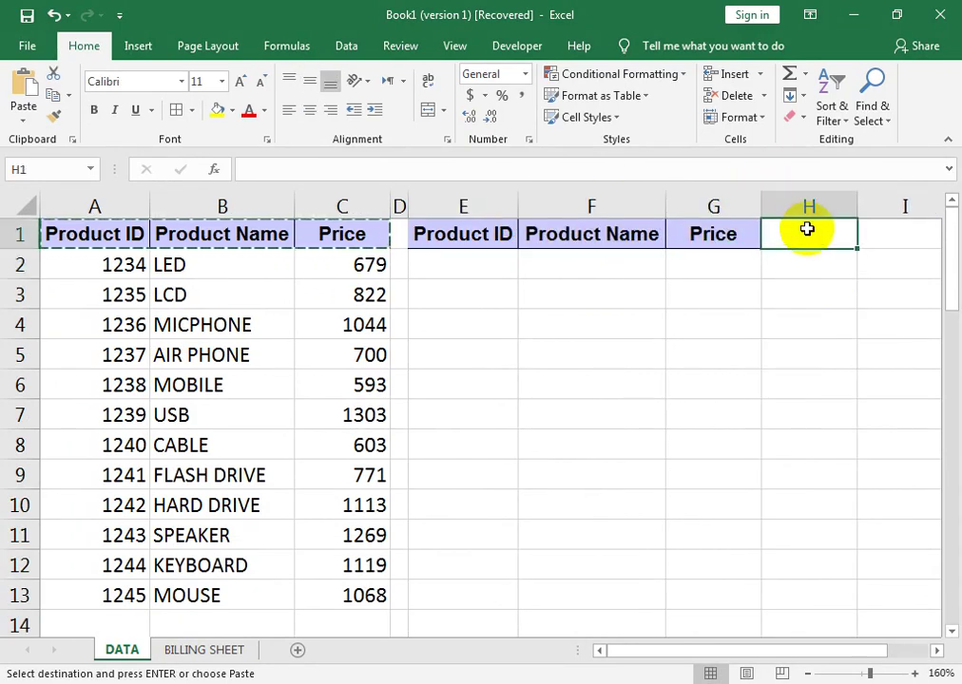
{"action": "type", "text": "Unti"}
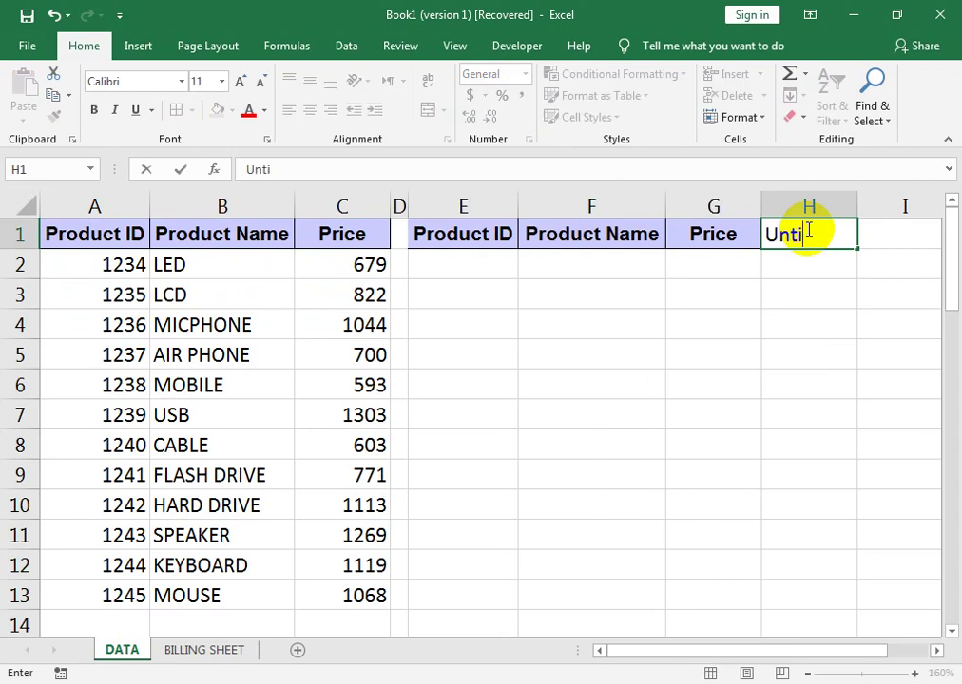
{"action": "type", "text": "ts"}
{"action": "key", "text": "Tab"}
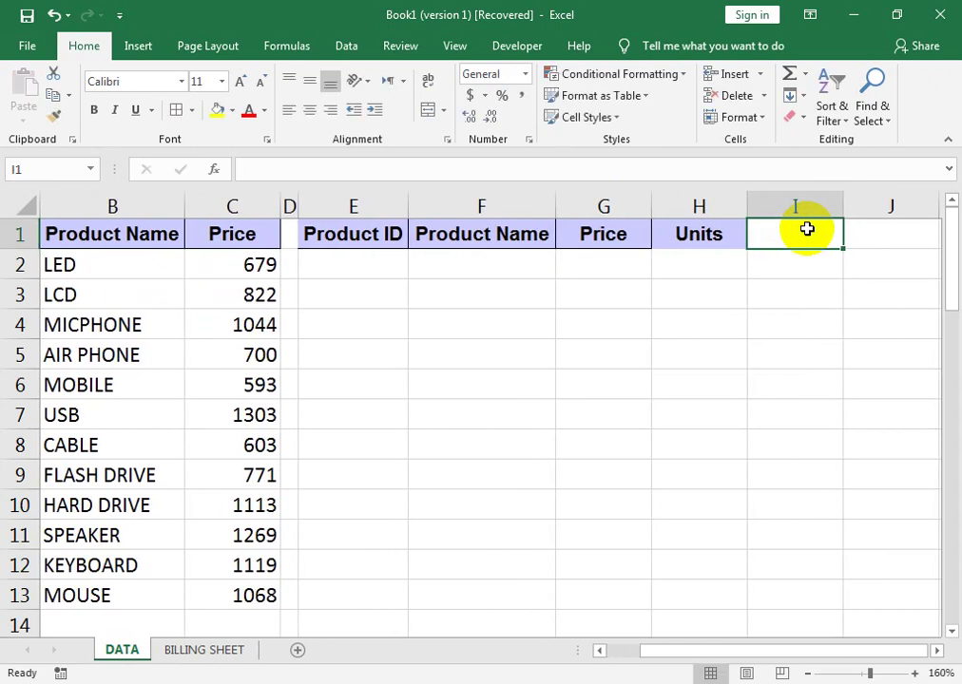
{"action": "type", "text": "amou"}
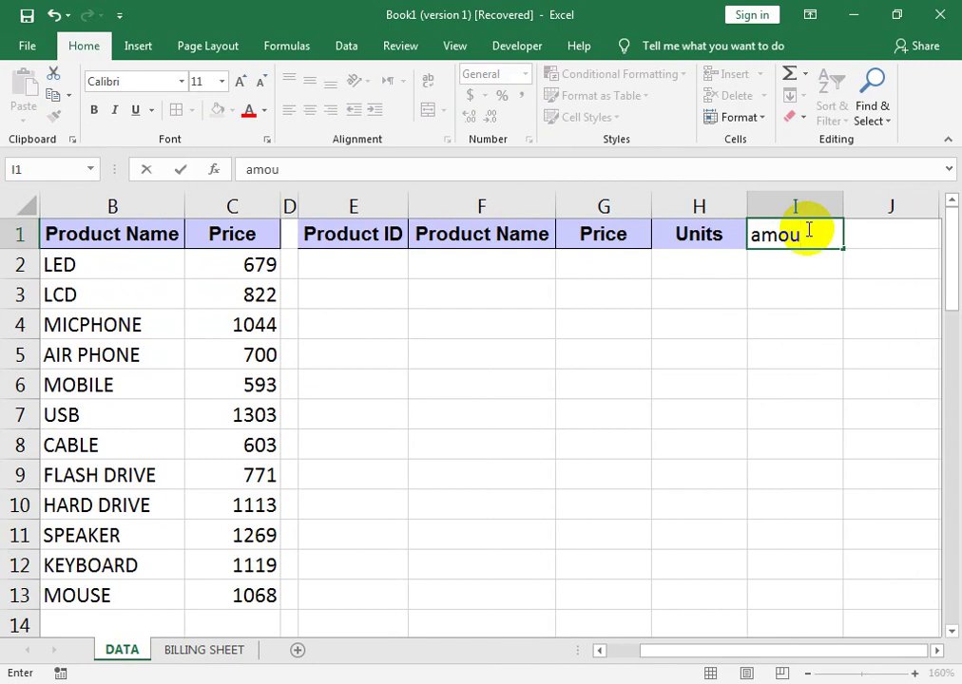
{"action": "key", "text": "shift+Tab"}
{"action": "key", "text": "shift+Tab"}
{"action": "key", "text": "shift+Tab"}
{"action": "key", "text": "shift+Tab"}
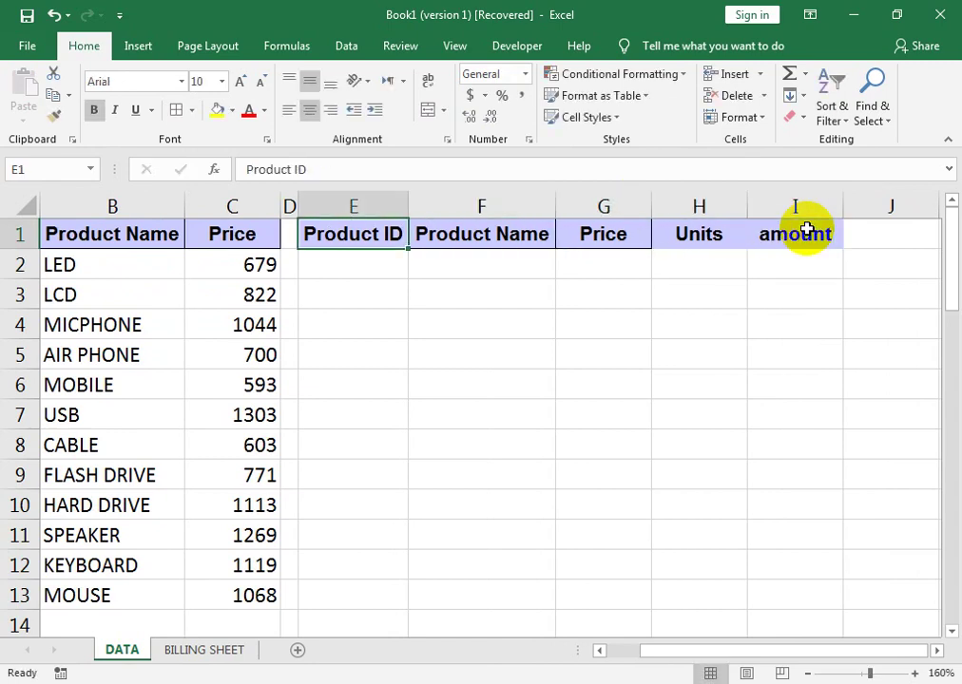
{"action": "key", "text": "Left"}
{"action": "key", "text": "Left"}
{"action": "key", "text": "Left"}
{"action": "key", "text": "Left"}
{"action": "key", "text": "Right"}
{"action": "key", "text": "Right"}
{"action": "key", "text": "Right"}
{"action": "key", "text": "Right"}
{"action": "key", "text": "Down"}
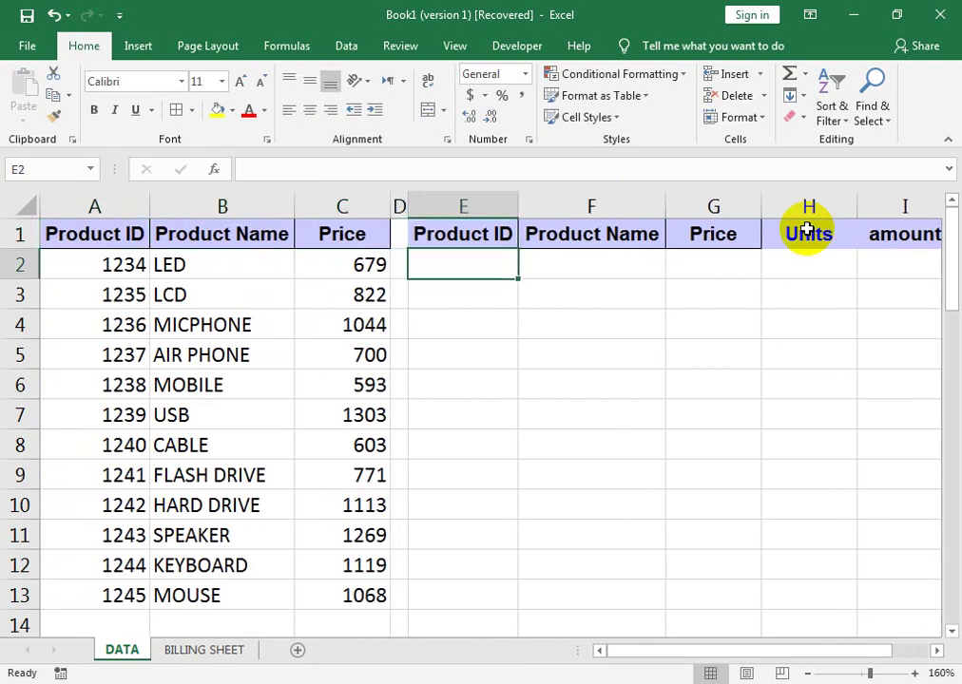
{"action": "key", "text": "shift+Down"}
{"action": "key", "text": "shift+Down"}
{"action": "key", "text": "shift+Down"}
{"action": "key", "text": "shift+Down"}
{"action": "key", "text": "shift+Down"}
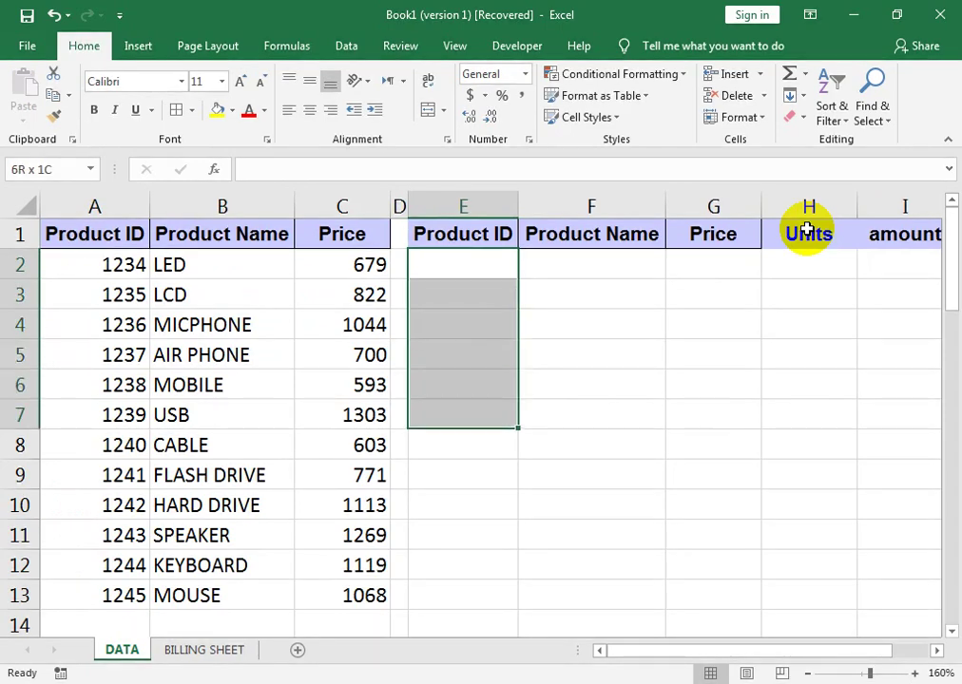
- Border the E2:I7 table body and select E2:E7, cancelling an accidental Create Table dialog
{"action": "left_click_drag", "start_coordinate": [465, 274], "coordinate": [912, 418]}
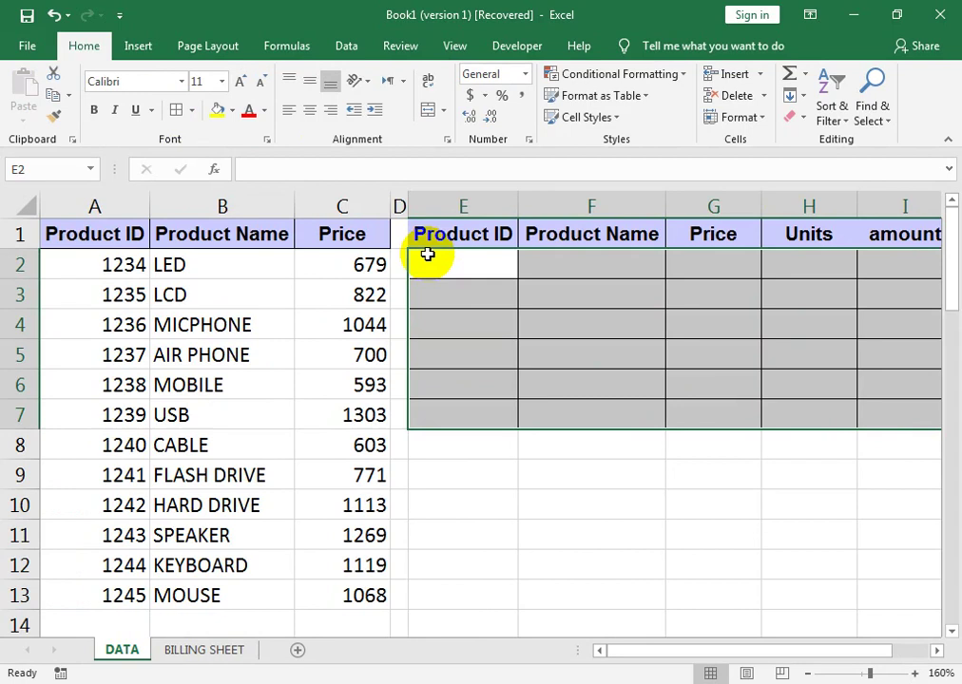
{"action": "left_click_drag", "start_coordinate": [430, 256], "coordinate": [442, 405]}
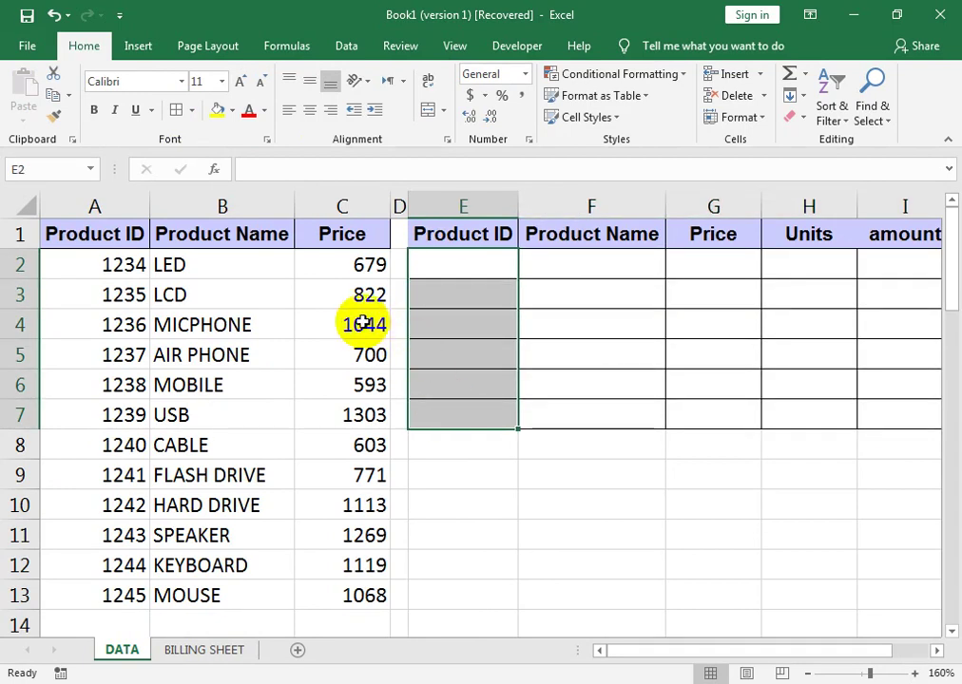
{"action": "key", "text": "ctrl+t"}
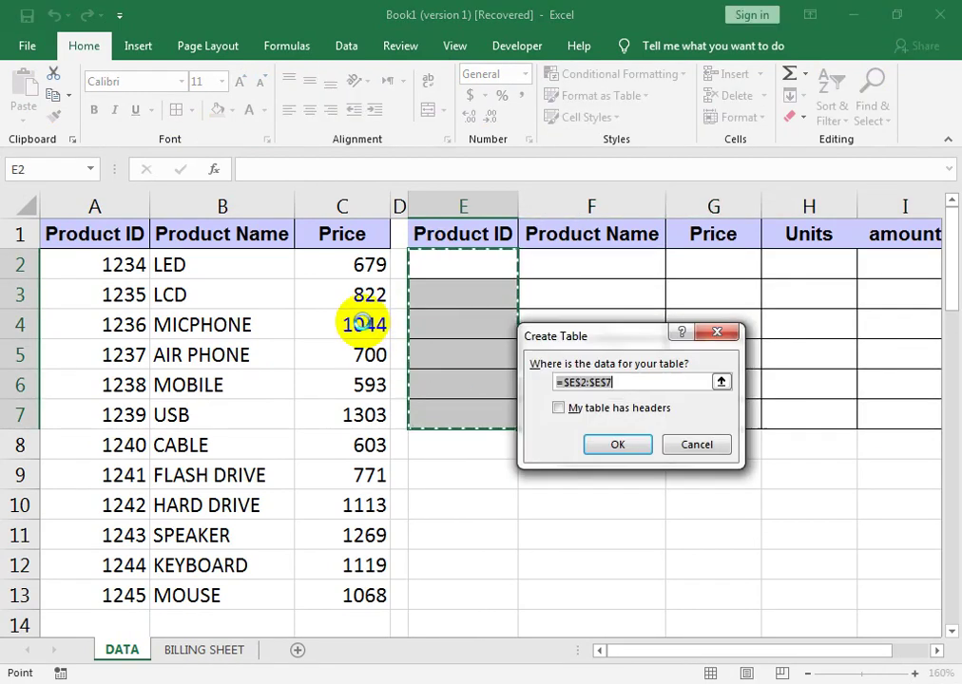
{"action": "left_click", "coordinate": [684, 446]}
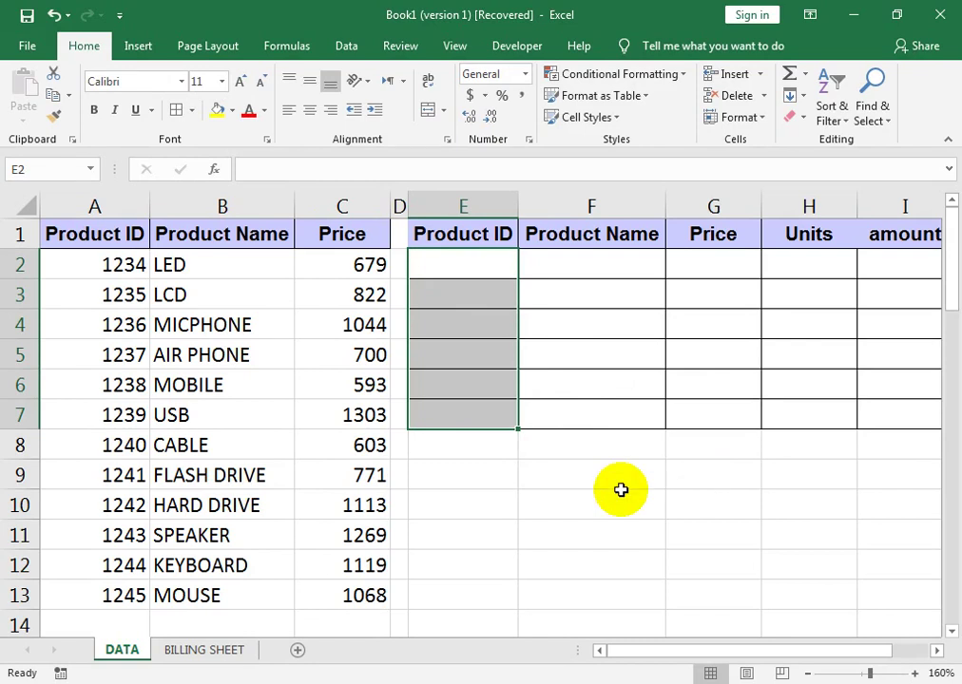
{"action": "key", "text": "alt+d"}
- Add List data validation to E2:E7 with the Product_ID named range as source
{"action": "key", "text": "l"}
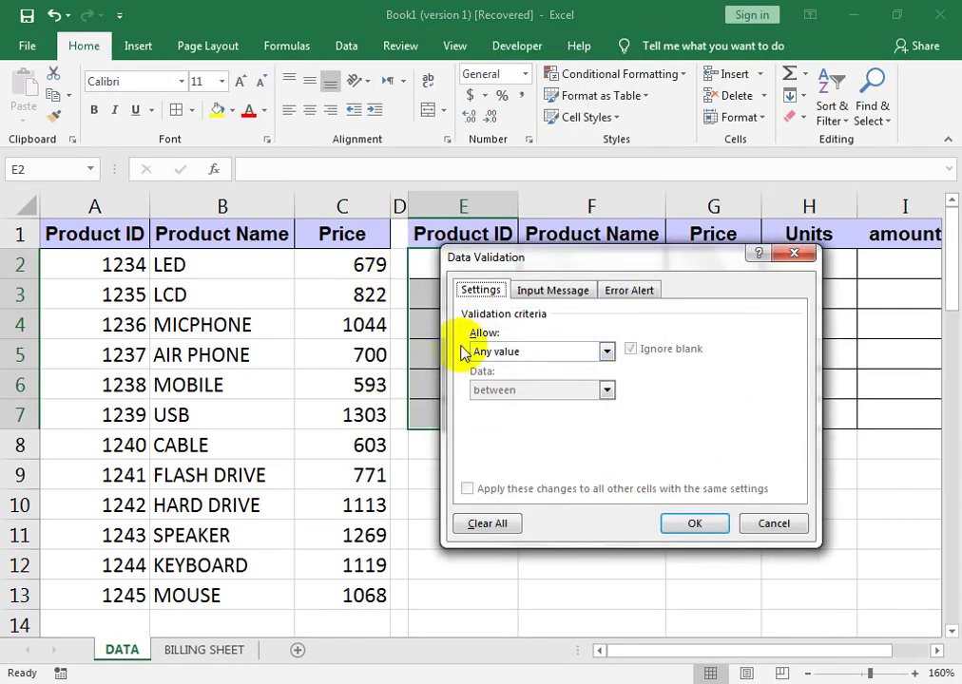
{"action": "left_click", "coordinate": [494, 351]}
{"action": "left_click", "coordinate": [508, 409]}
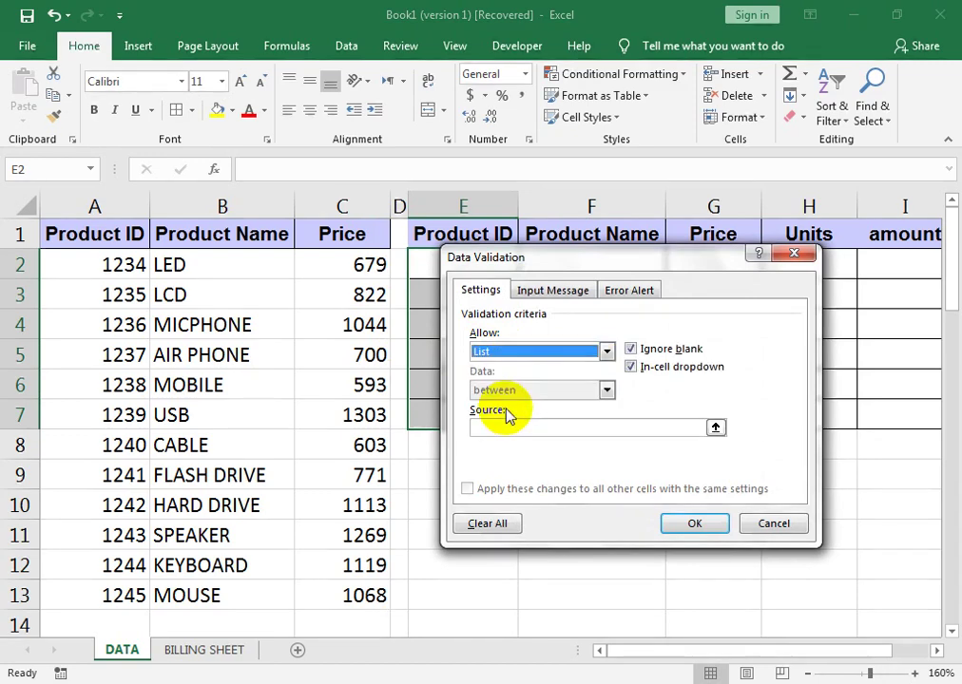
{"action": "left_click", "coordinate": [509, 426]}
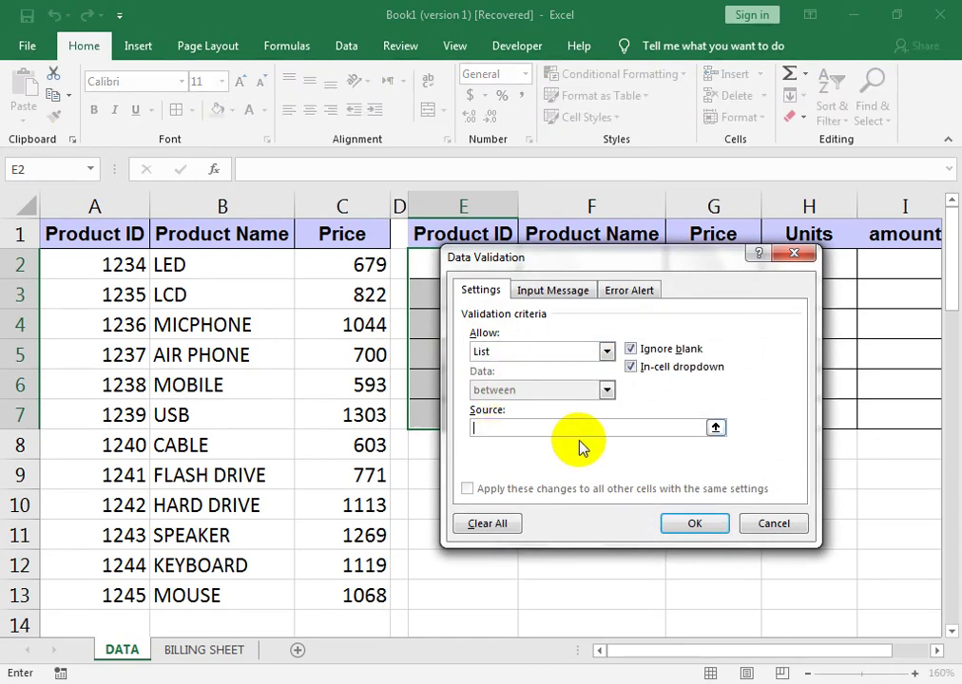
{"action": "key", "text": "F3"}
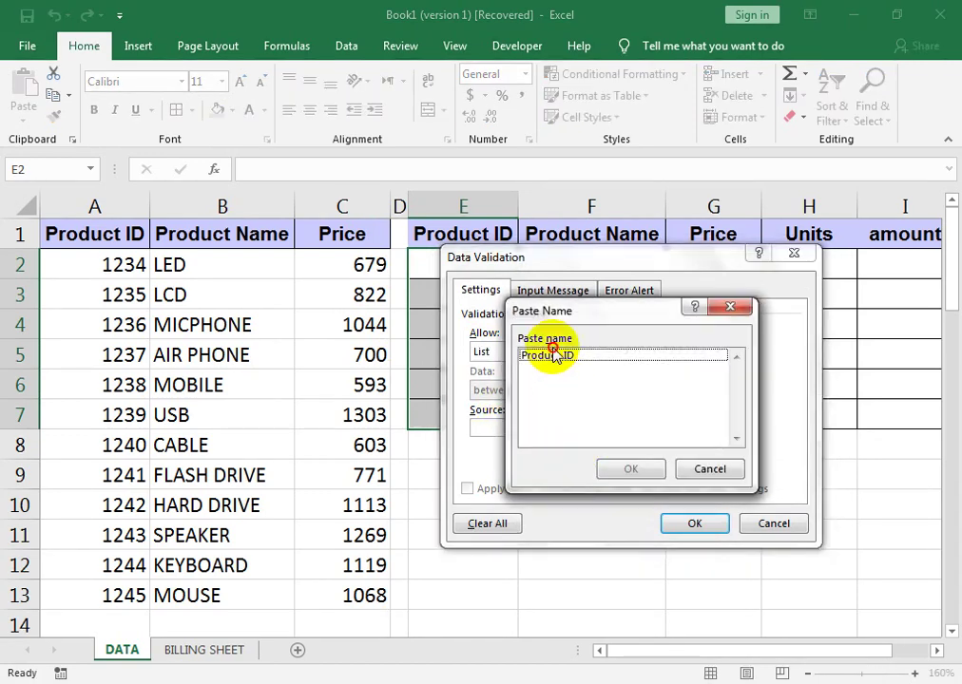
{"action": "left_click", "coordinate": [554, 354]}
{"action": "left_click", "coordinate": [611, 460]}
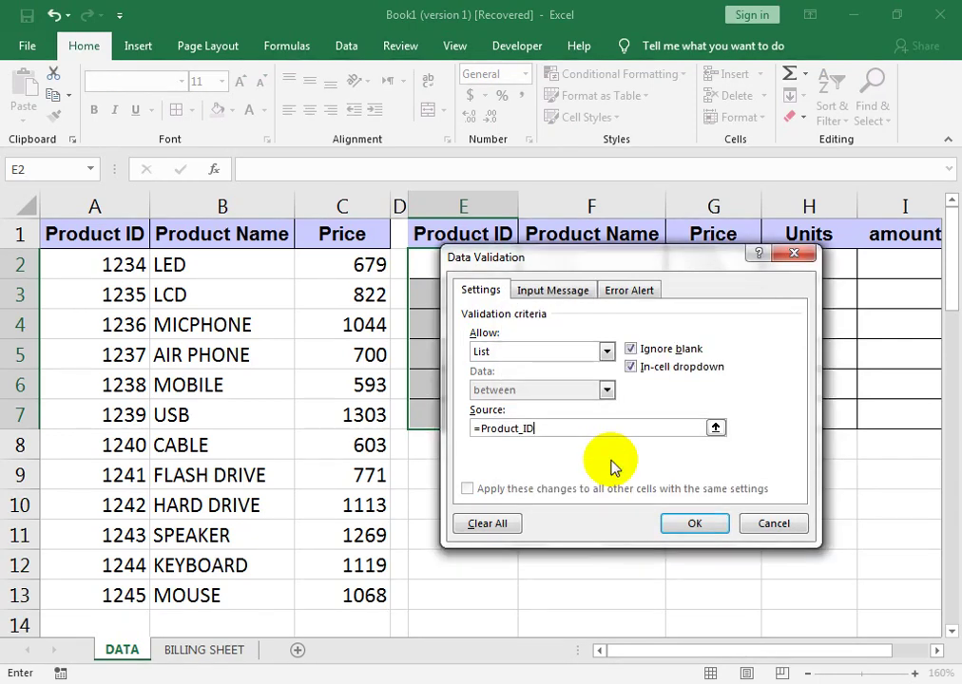
{"action": "left_click", "coordinate": [672, 523]}
- Pick product IDs from the dropdowns: 1238 in E4, 1236 in E2, 1238 in E3
{"action": "left_click", "coordinate": [494, 332]}
{"action": "left_click", "coordinate": [525, 328]}
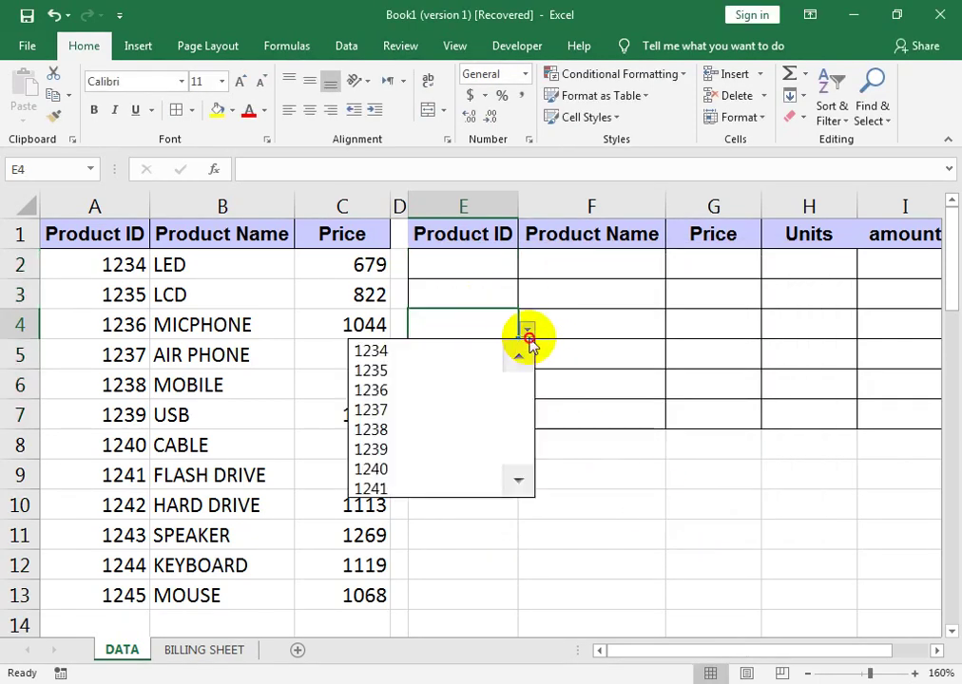
{"action": "left_click", "coordinate": [494, 426]}
{"action": "left_click", "coordinate": [498, 270]}
{"action": "left_click", "coordinate": [525, 272]}
{"action": "left_click", "coordinate": [453, 325]}
{"action": "left_click", "coordinate": [468, 296]}
{"action": "left_click", "coordinate": [527, 299]}
{"action": "left_click", "coordinate": [380, 400]}
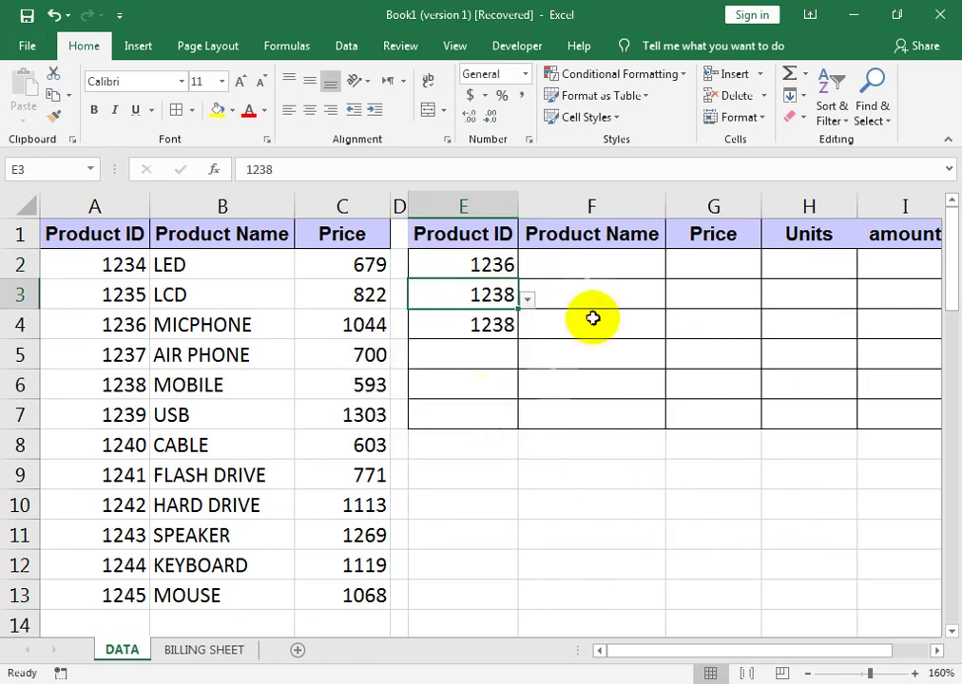
{"action": "left_click", "coordinate": [585, 270]}
- In F2, build =VLOOKUP($E2,$A$1:$C$13,COLUMNS($F2:F2)+1,FALSE)
{"action": "type", "text": "=vl"}
{"action": "key", "text": "Tab"}
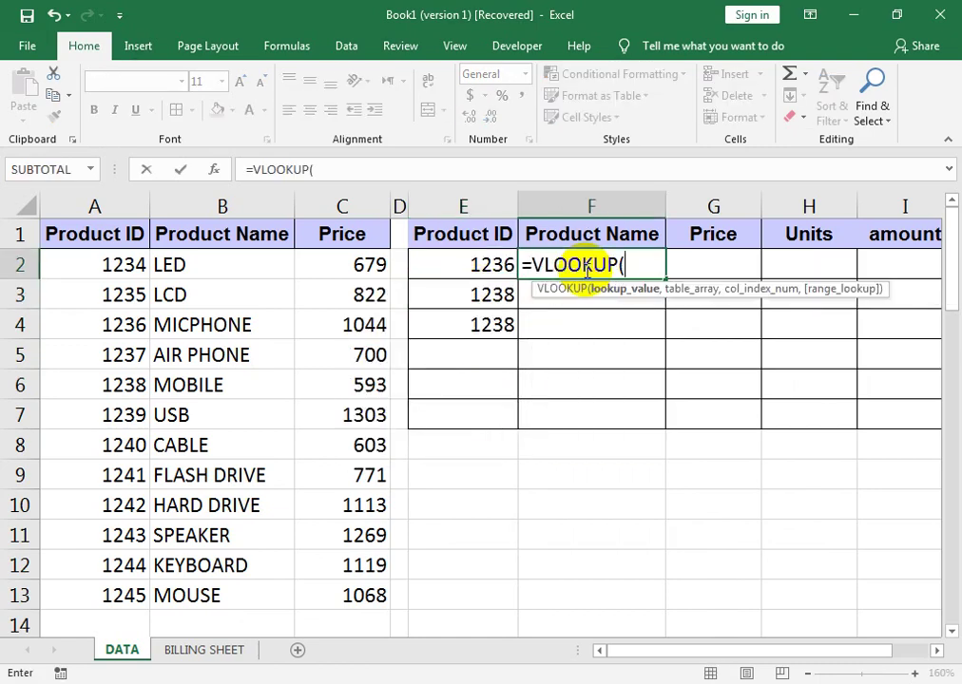
{"action": "left_click", "coordinate": [440, 263]}
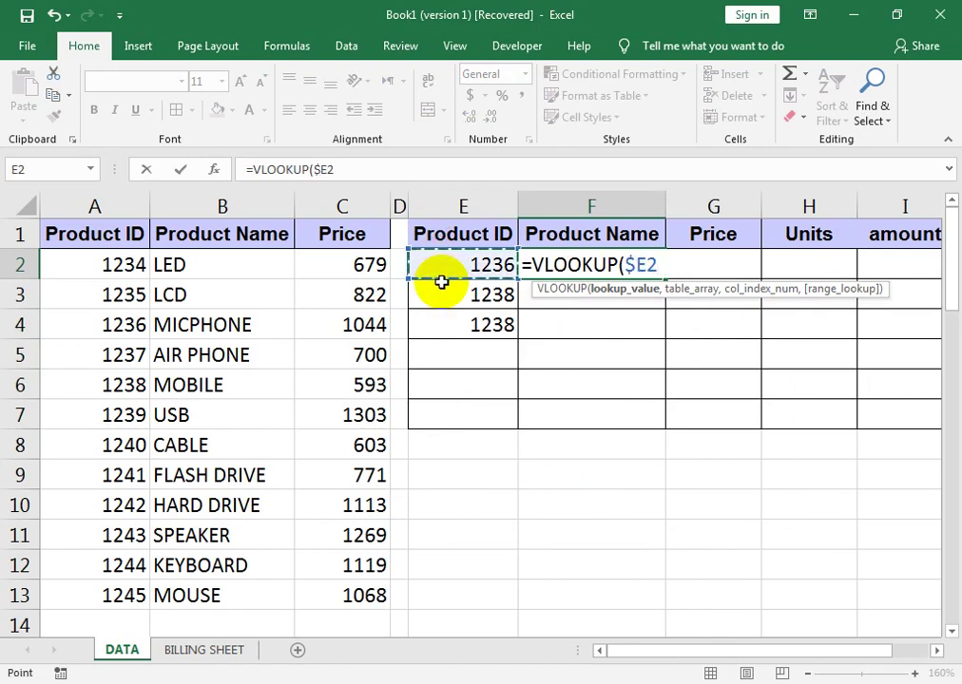
{"action": "type", "text": ","}
{"action": "left_click_drag", "start_coordinate": [65, 242], "coordinate": [342, 613]}
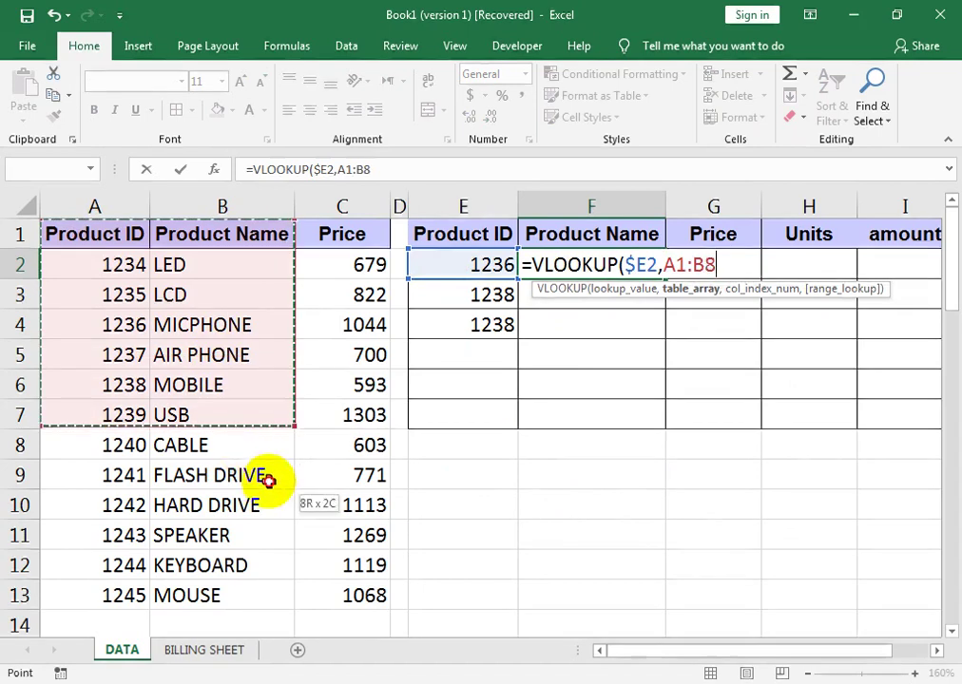
{"action": "key", "text": "F4"}
{"action": "type", "text": "n"}
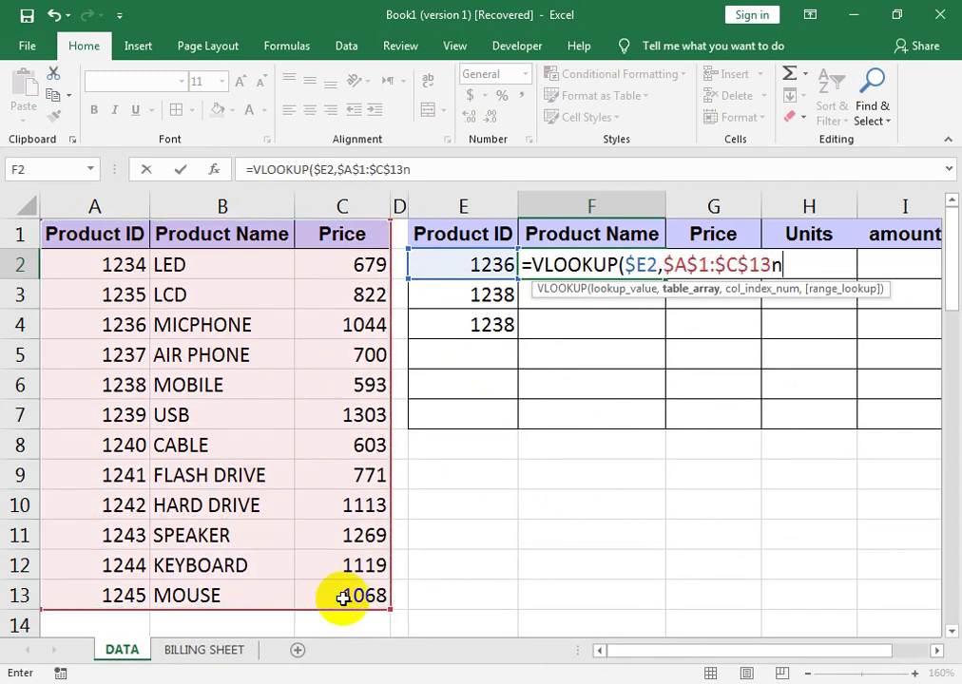
{"action": "type", "text": "clu"}
{"action": "key", "text": "BackSpace"}
{"action": "key", "text": "BackSpace"}
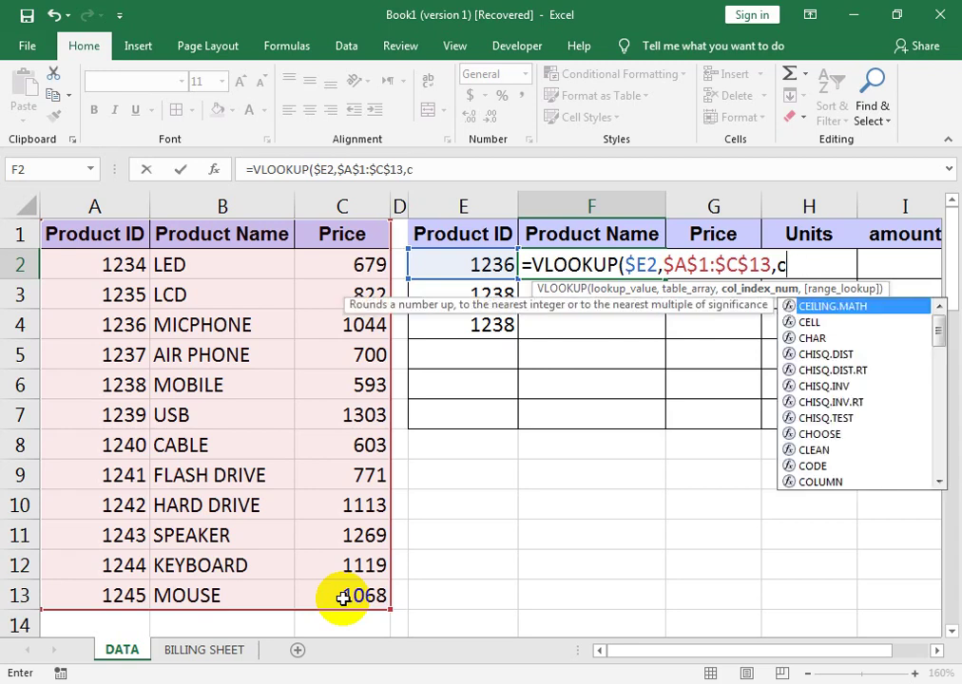
{"action": "type", "text": "ol"}
{"action": "key", "text": "Down"}
{"action": "key", "text": "Tab"}
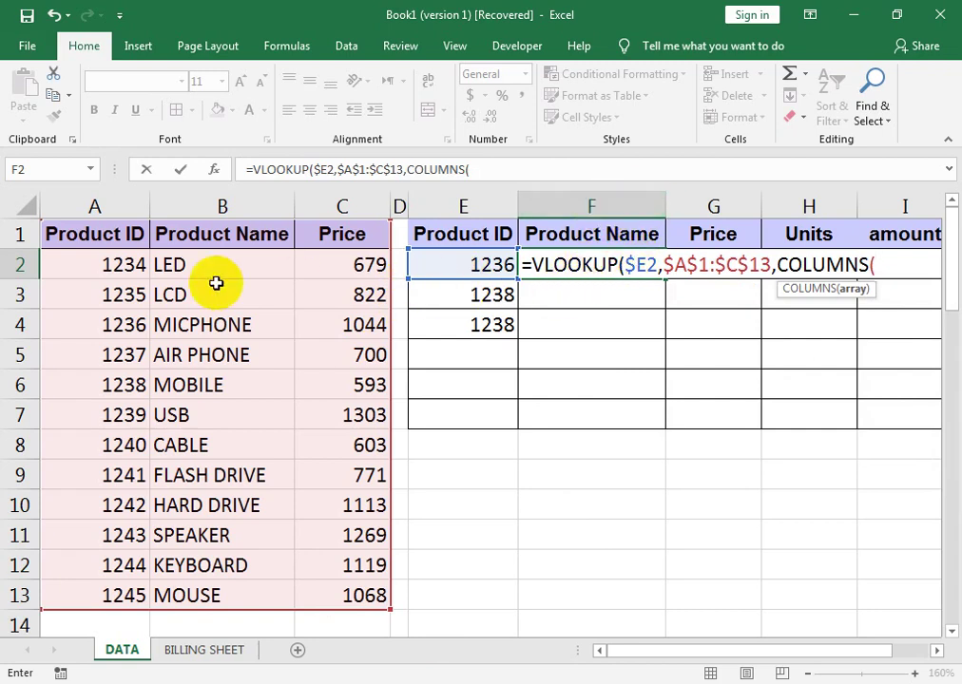
{"action": "type", "text": "F@"}
{"action": "key", "text": "BackSpace"}
{"action": "type", "text": "2:"}
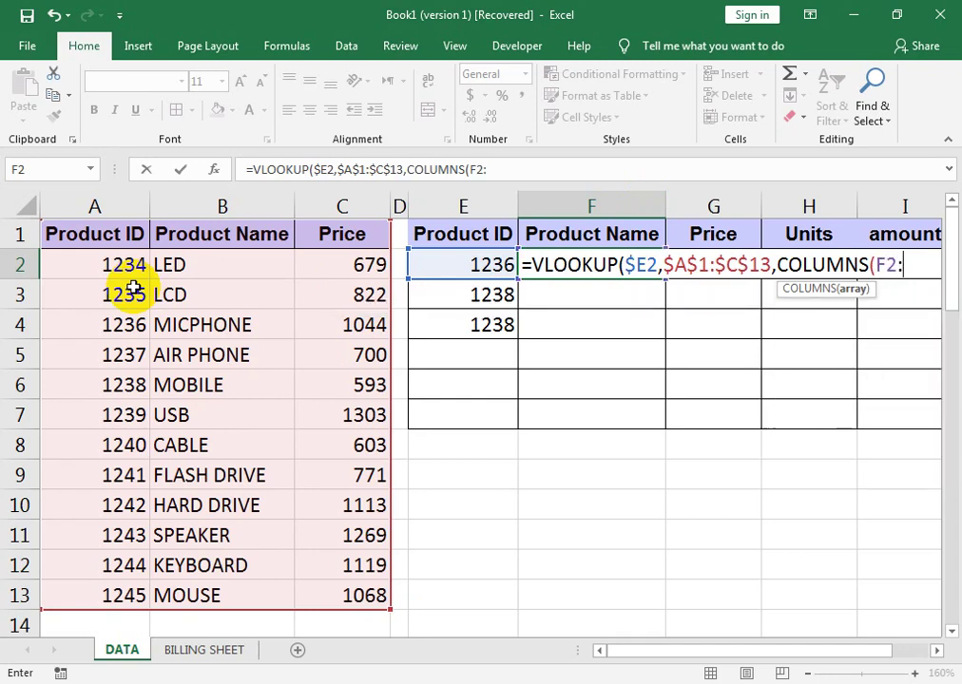
{"action": "type", "text": "F2"}
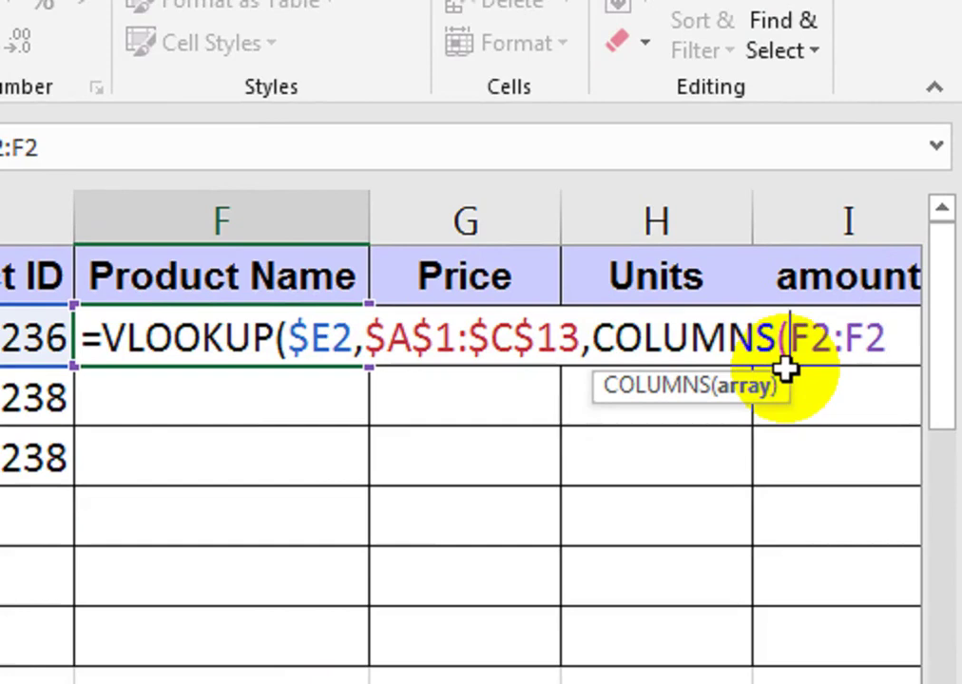
{"action": "type", "text": "$"}
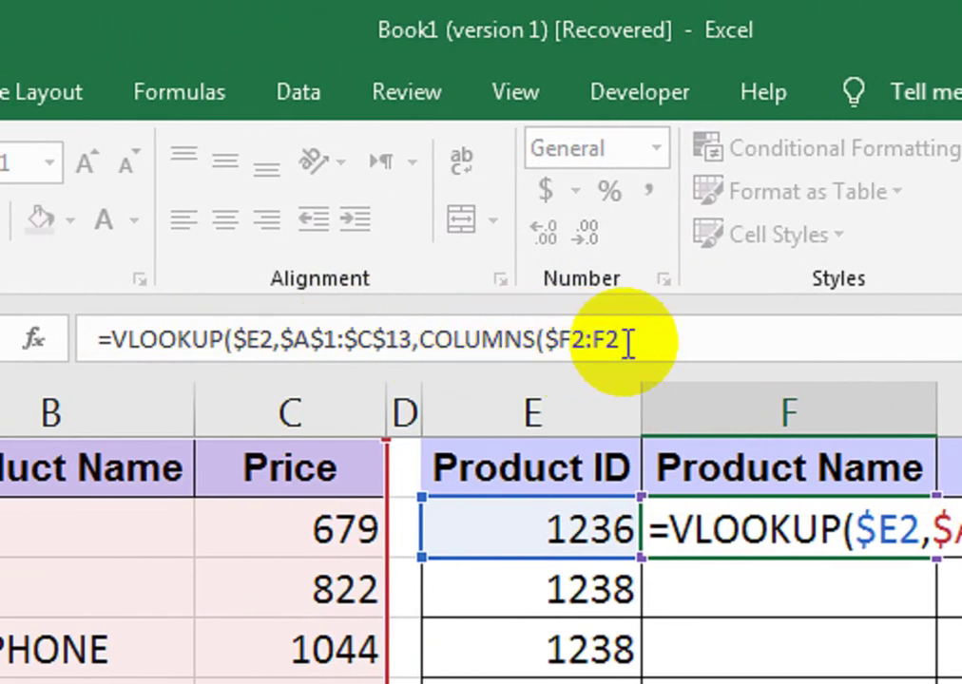
{"action": "left_click", "coordinate": [628, 343]}
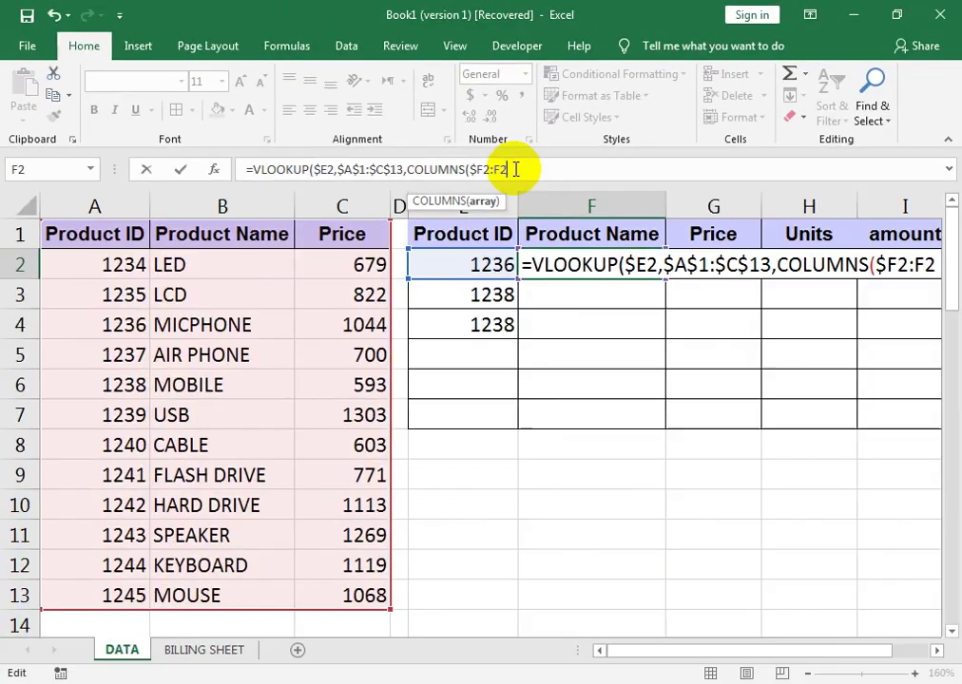
{"action": "type", "text": ")"}
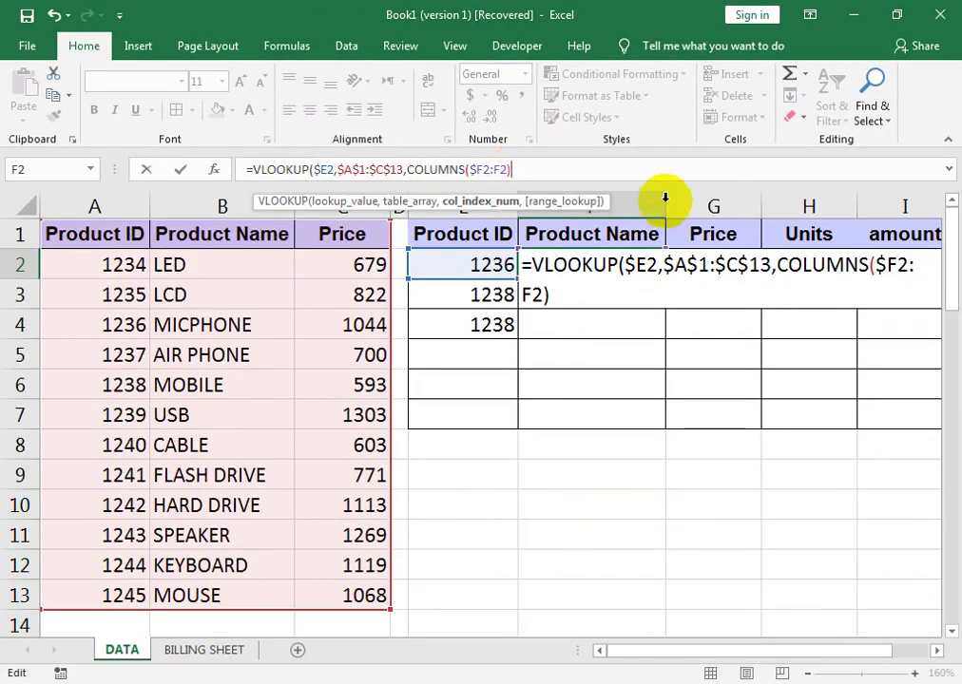
{"action": "type", "text": "+1,"}
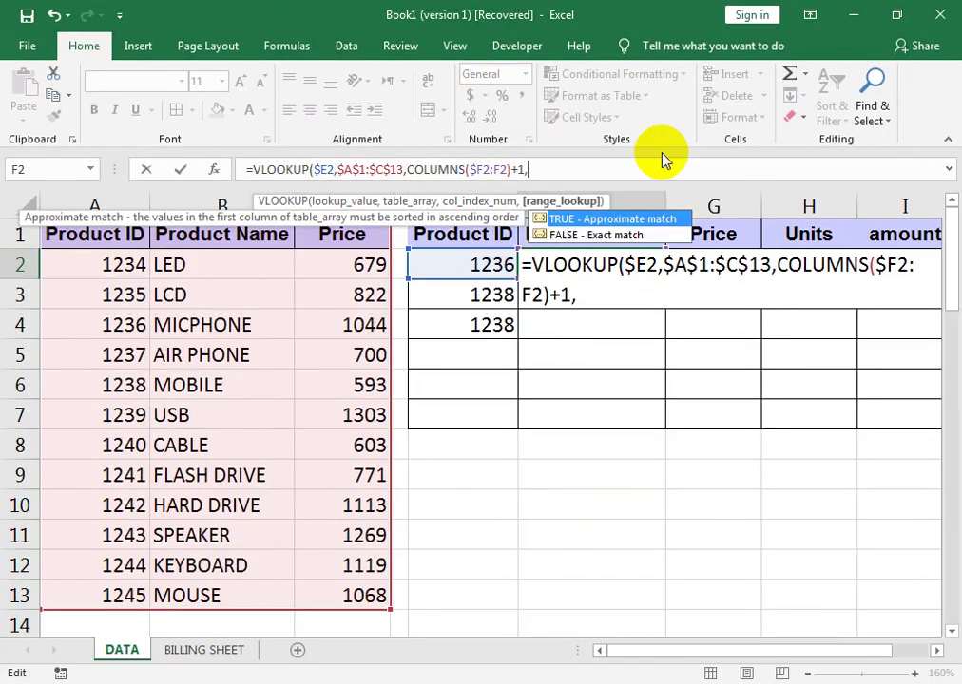
{"action": "type", "text": "FALSE)"}
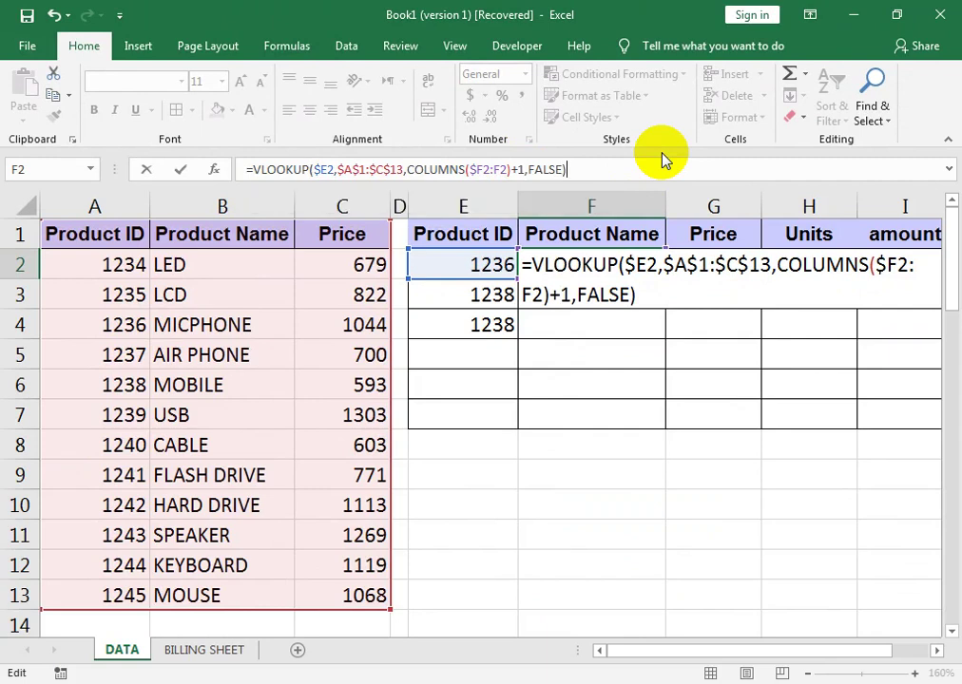
- Wrap the F2 lookup in IFERROR returning blank, so it shows MICPHONE for 1236
{"action": "left_click", "coordinate": [252, 170]}
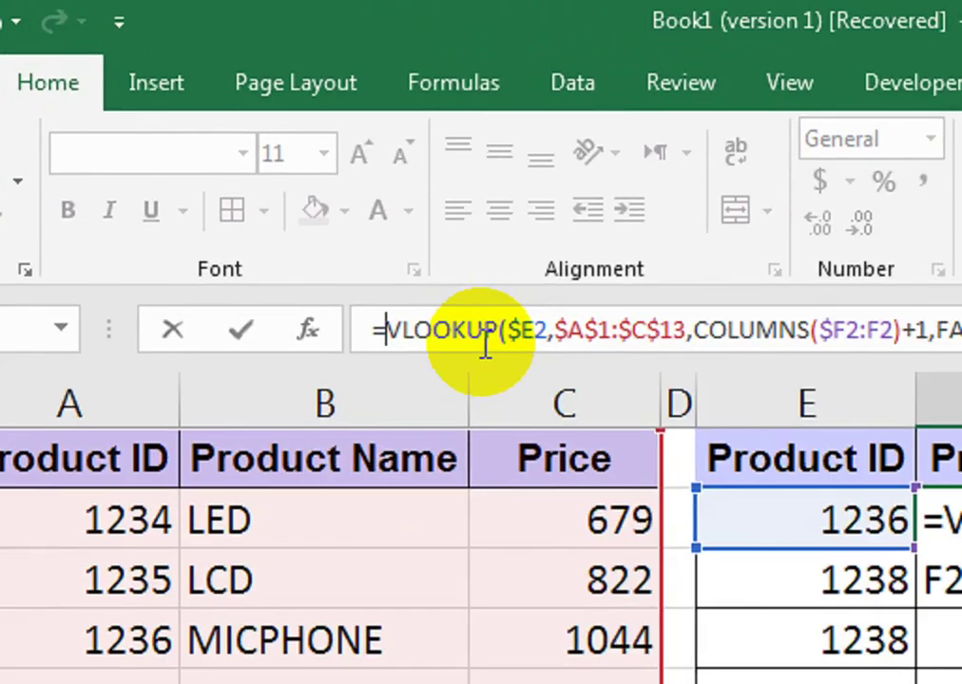
{"action": "type", "text": "if"}
{"action": "key", "text": "Down"}
{"action": "key", "text": "Tab"}
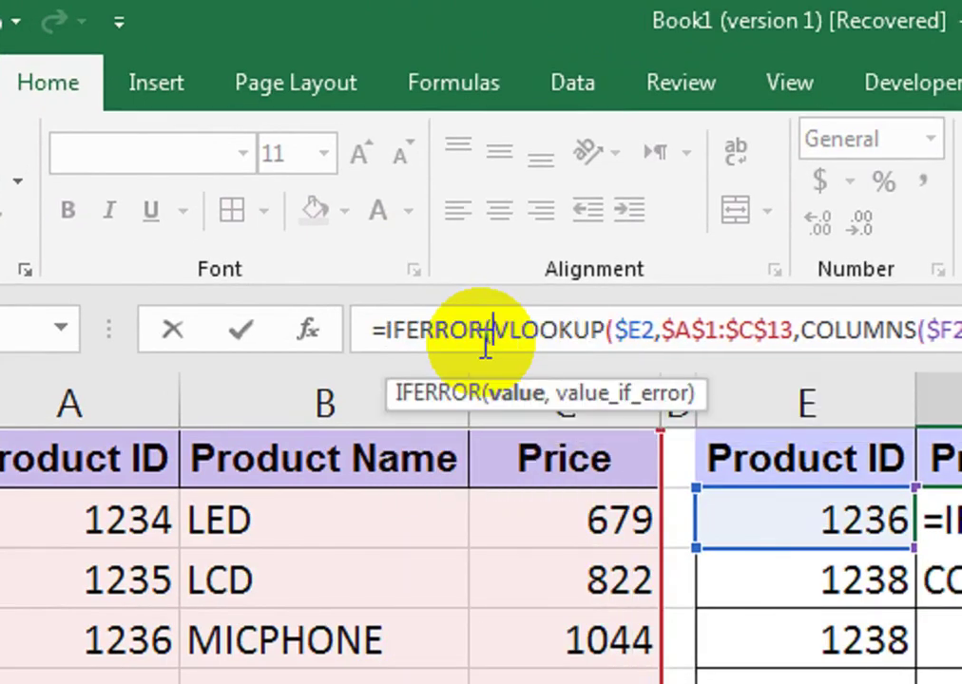
{"action": "key", "text": "End"}
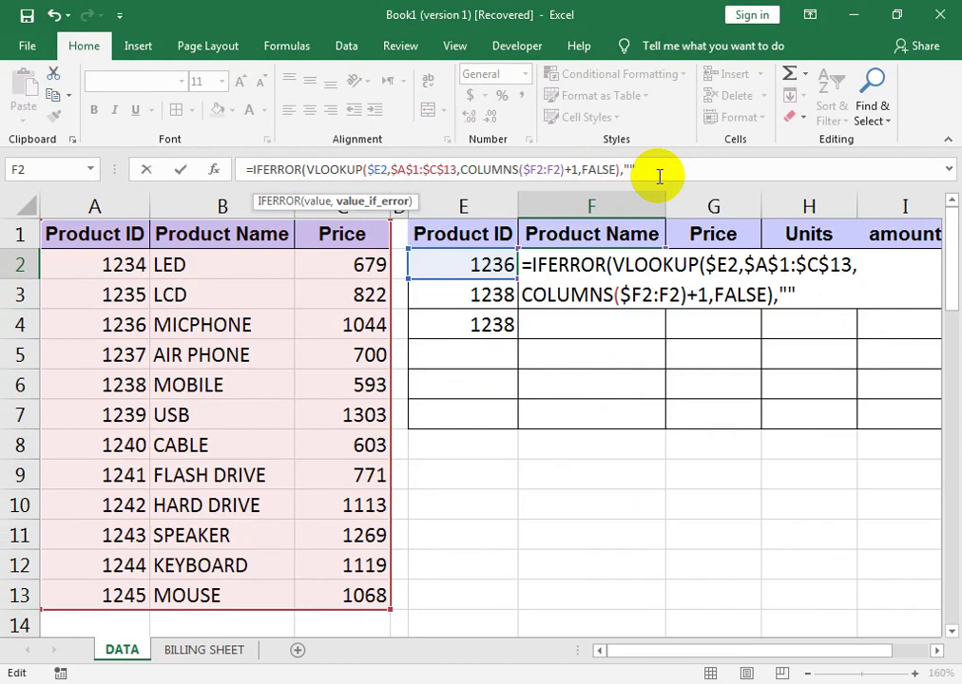
{"action": "type", "text": ")"}
{"action": "key", "text": "Return"}
- Copy the F2 lookup down to row 7 and across into the Price column G
{"action": "left_click", "coordinate": [565, 267]}
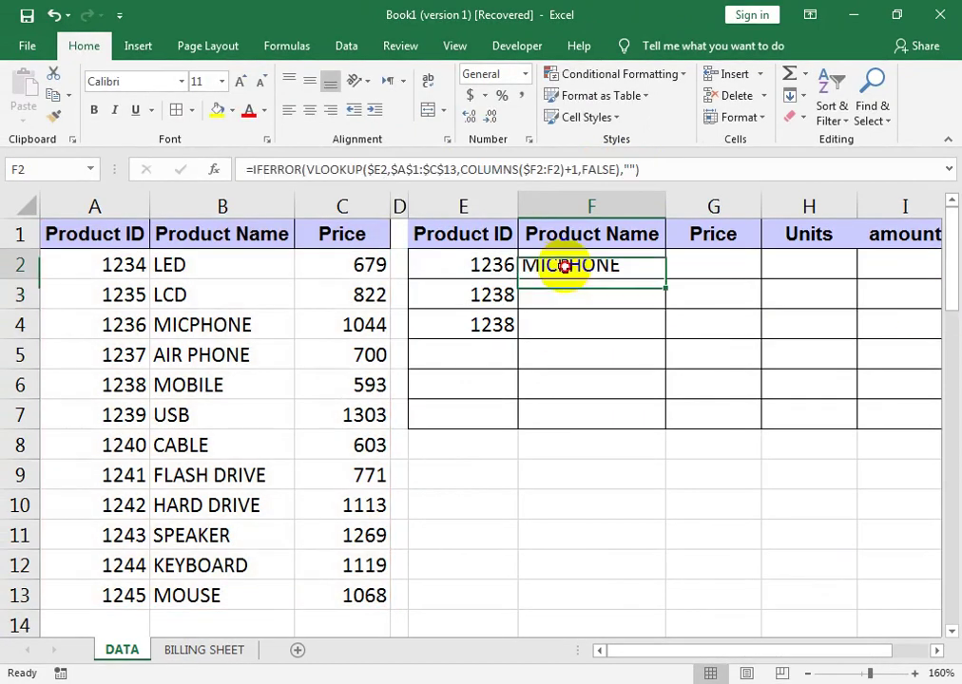
{"action": "left_click_drag", "start_coordinate": [665, 286], "coordinate": [660, 426]}
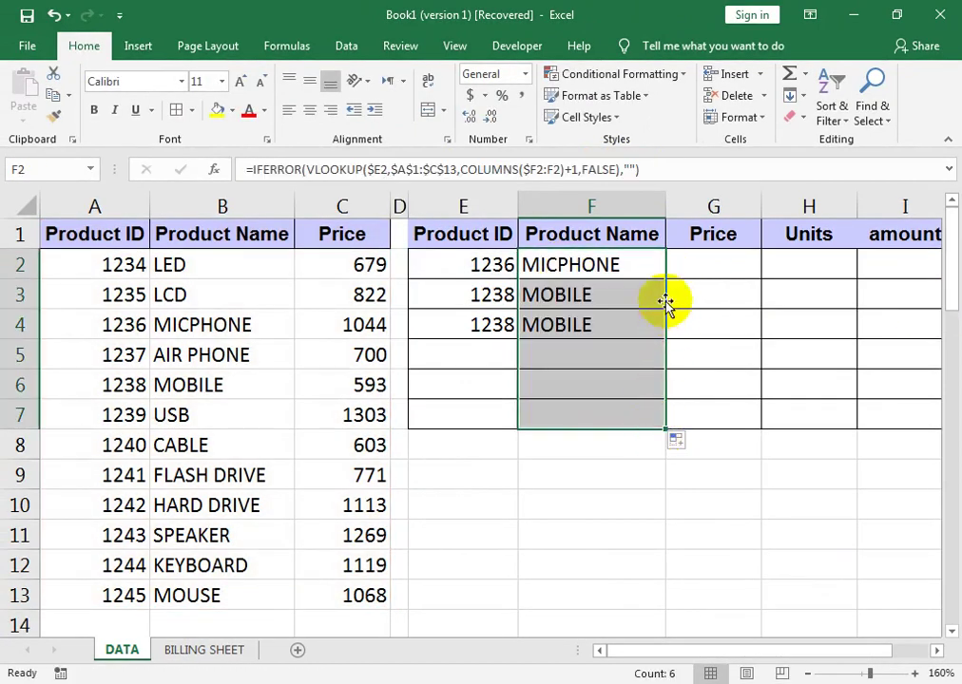
{"action": "left_click", "coordinate": [644, 252]}
{"action": "mouse_move", "coordinate": [666, 278]}
{"action": "left_mouse_down"}
{"action": "mouse_move", "coordinate": [740, 276]}
{"action": "mouse_move", "coordinate": [759, 507]}
{"action": "mouse_move", "coordinate": [756, 437]}
{"action": "left_mouse_up"}
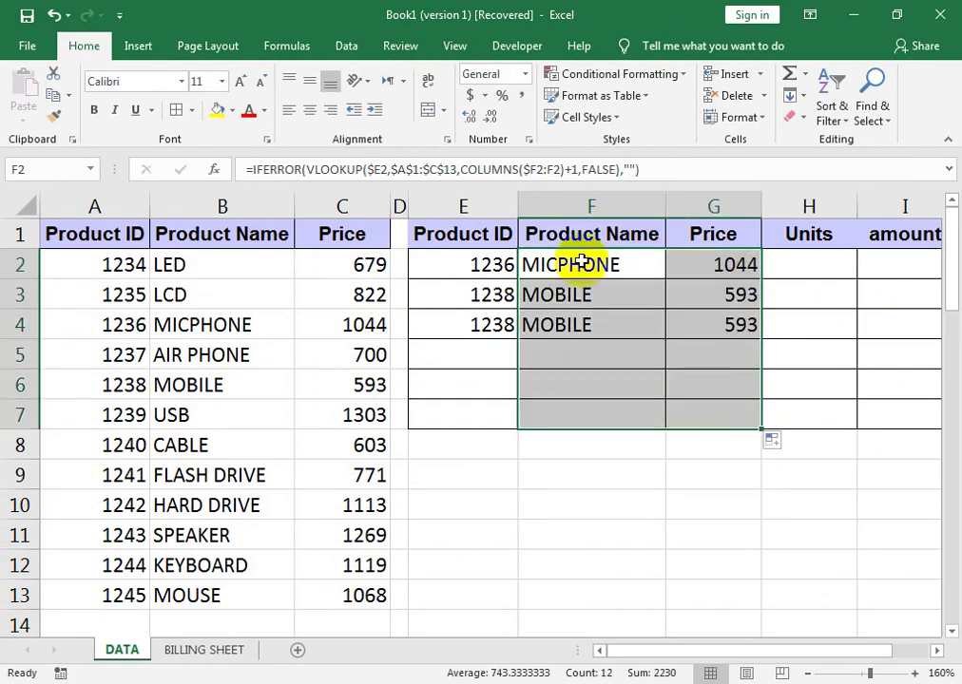
- Enter units 1, 2 and 3 in H2:H4
{"action": "left_click", "coordinate": [782, 270]}
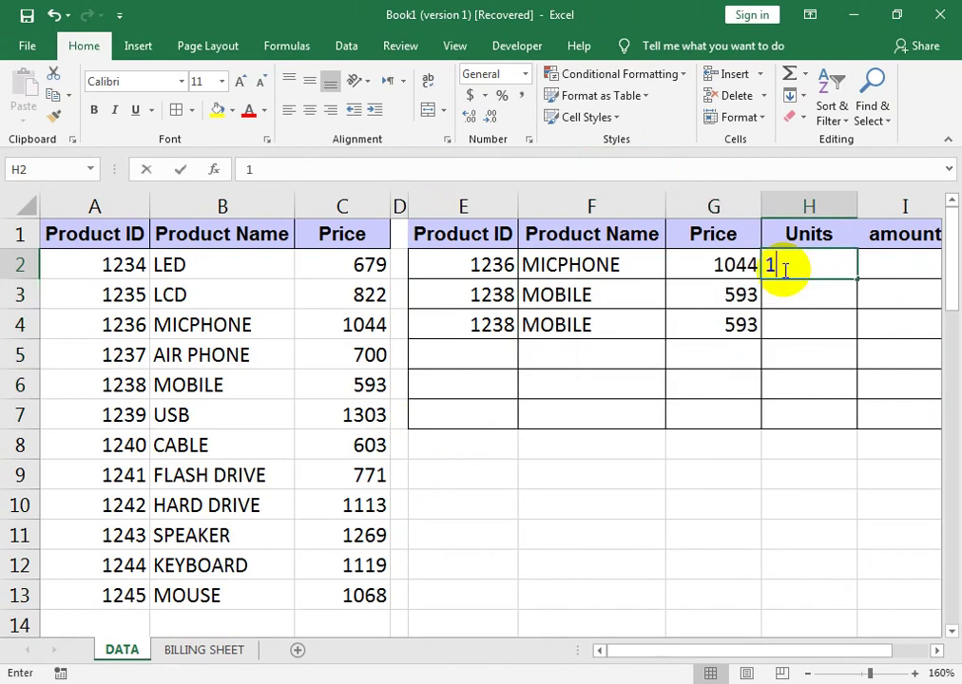
{"action": "key", "text": "Return"}
{"action": "type", "text": "2"}
{"action": "key", "text": "Return"}
{"action": "type", "text": "3"}
{"action": "key", "text": "Return"}
{"action": "key", "text": "Up"}
{"action": "key", "text": "Right"}
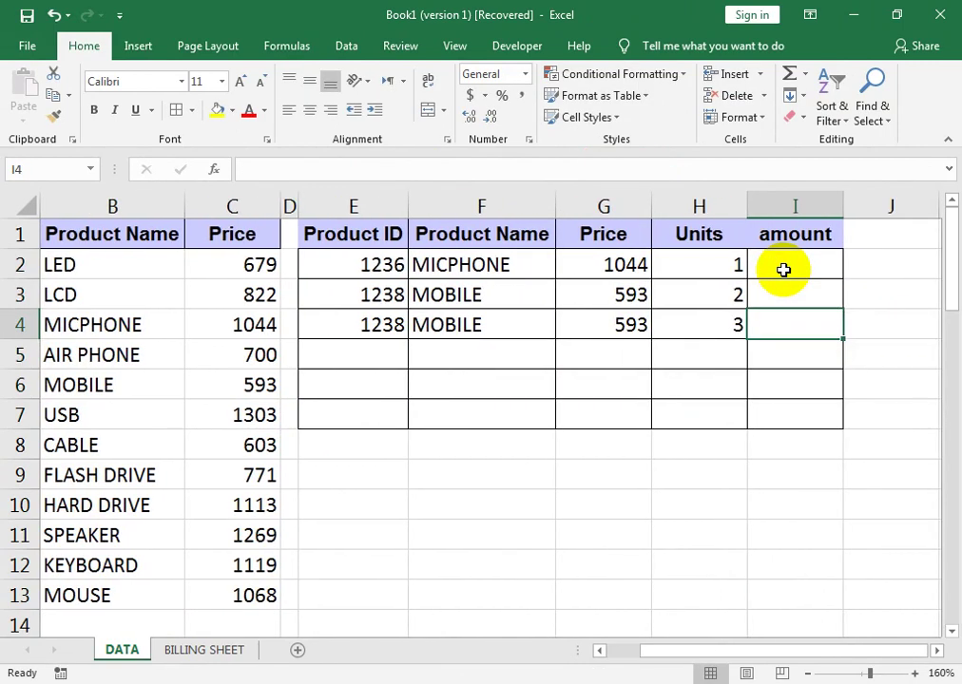
{"action": "left_click", "coordinate": [783, 270]}
- Enter =IF(H2="","",G2*H2) in I2 and fill it down to I7
{"action": "type", "text": "=if"}
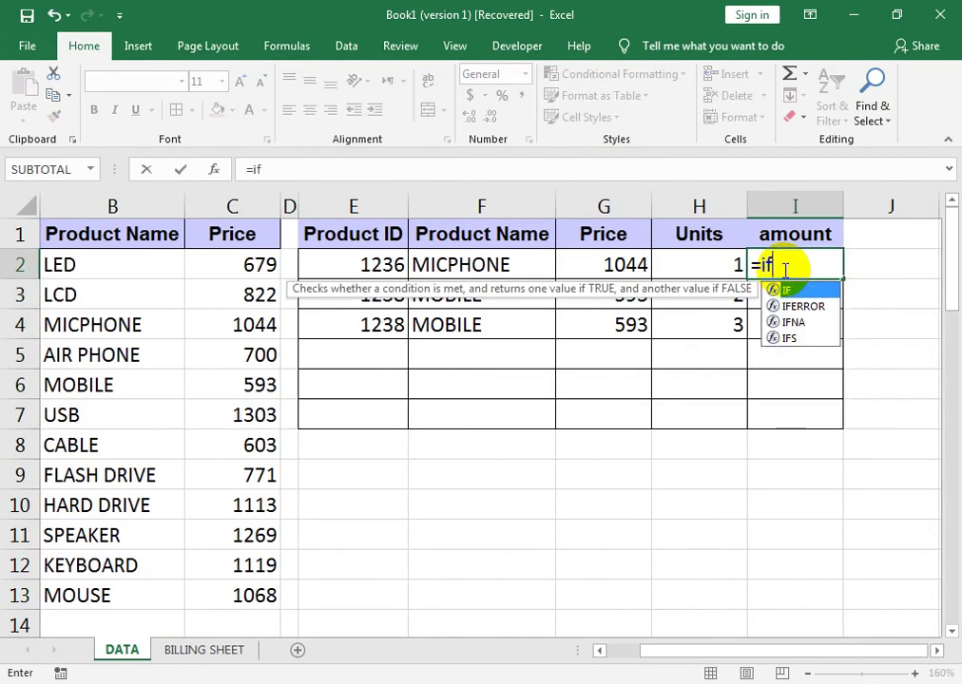
{"action": "type", "text": "("}
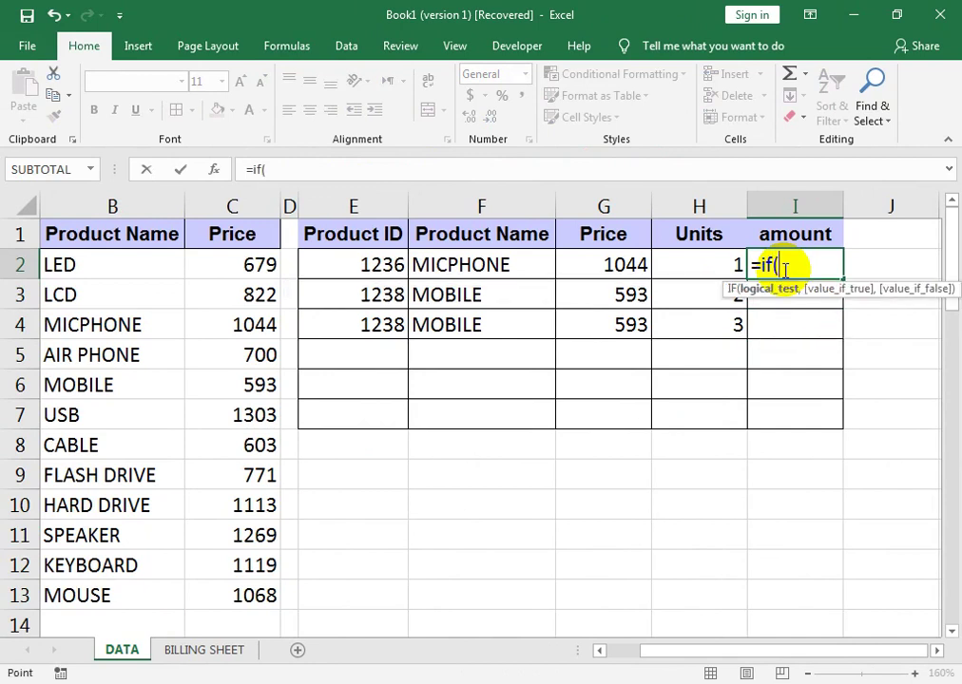
{"action": "key", "text": "ctrl+f"}
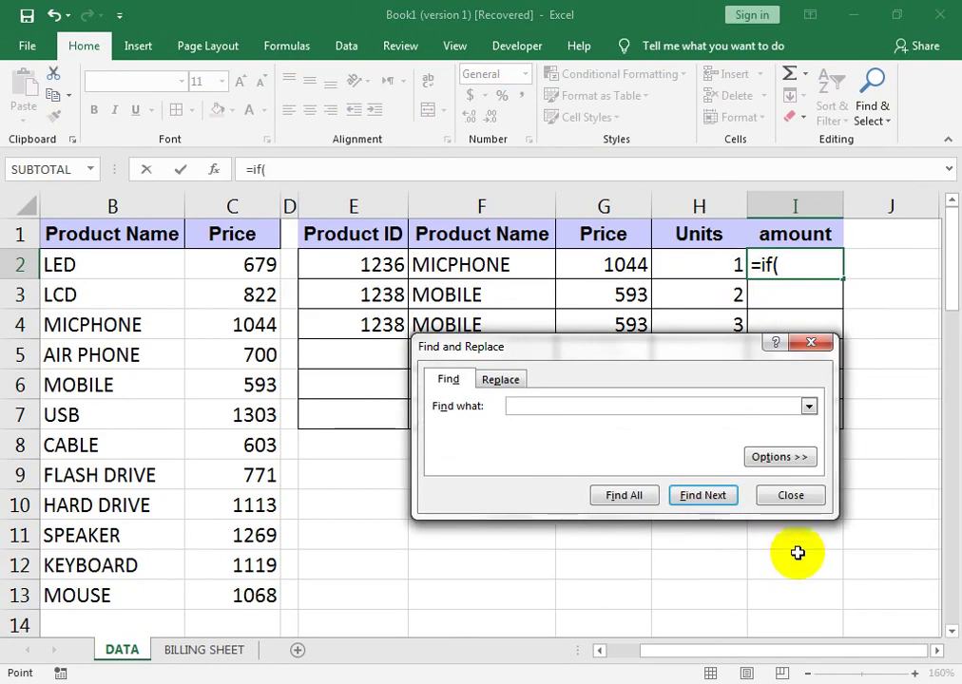
{"action": "left_click", "coordinate": [795, 496]}
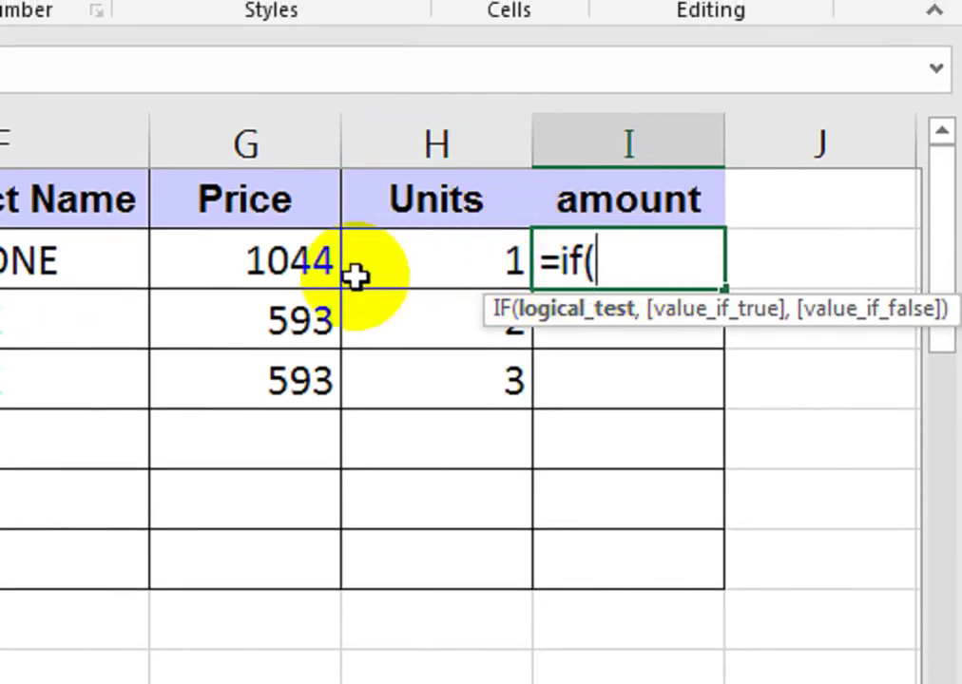
{"action": "left_click", "coordinate": [403, 267]}
{"action": "type", "text": "=\"\""}
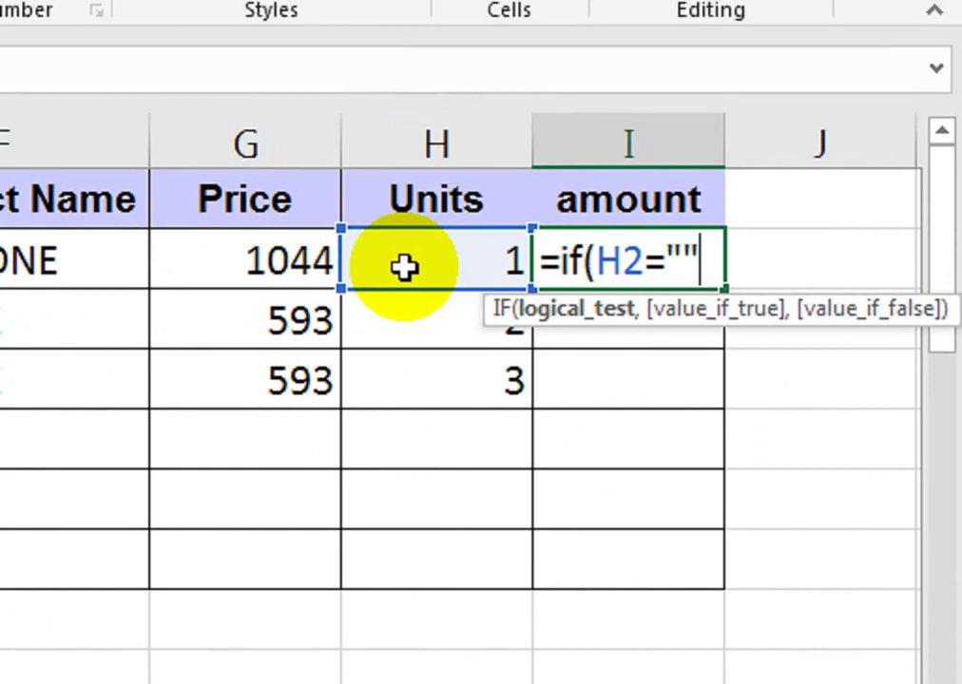
{"action": "type", "text": ",\"\""}
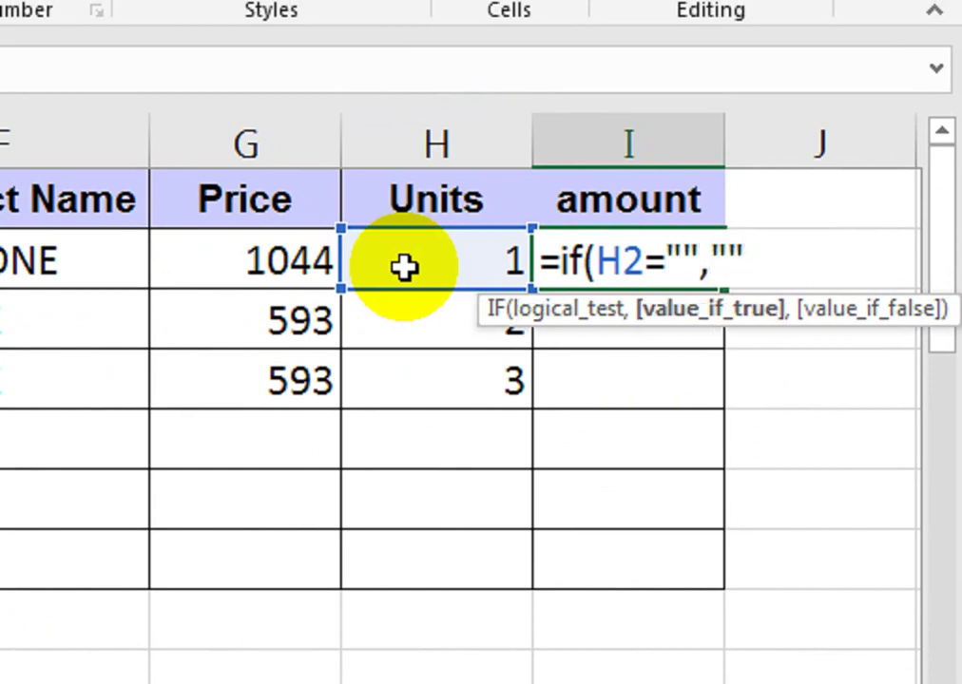
{"action": "type", "text": ","}
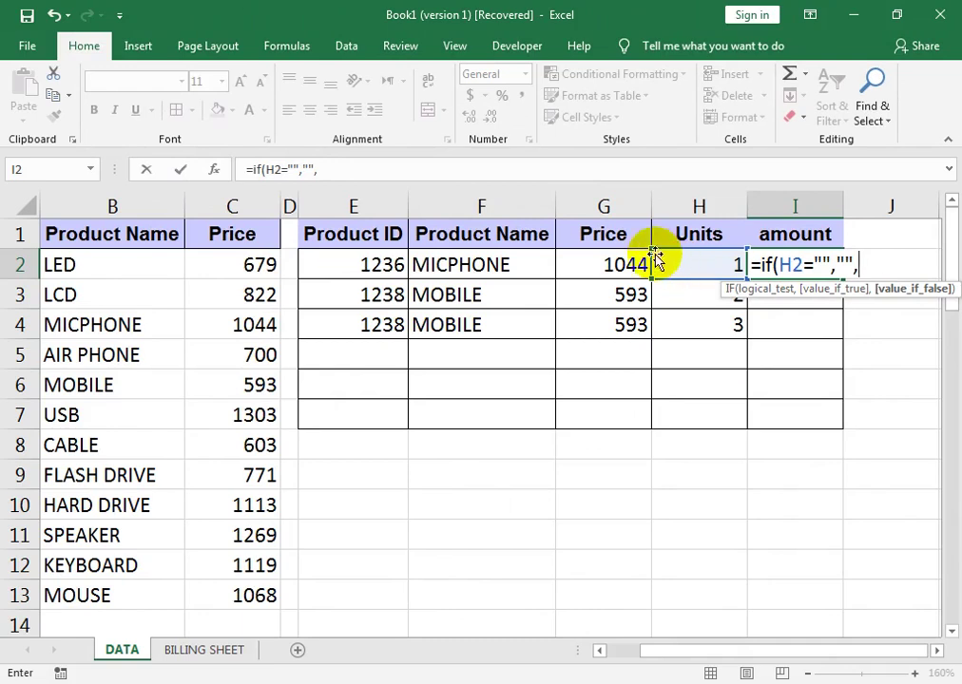
{"action": "left_click", "coordinate": [606, 268]}
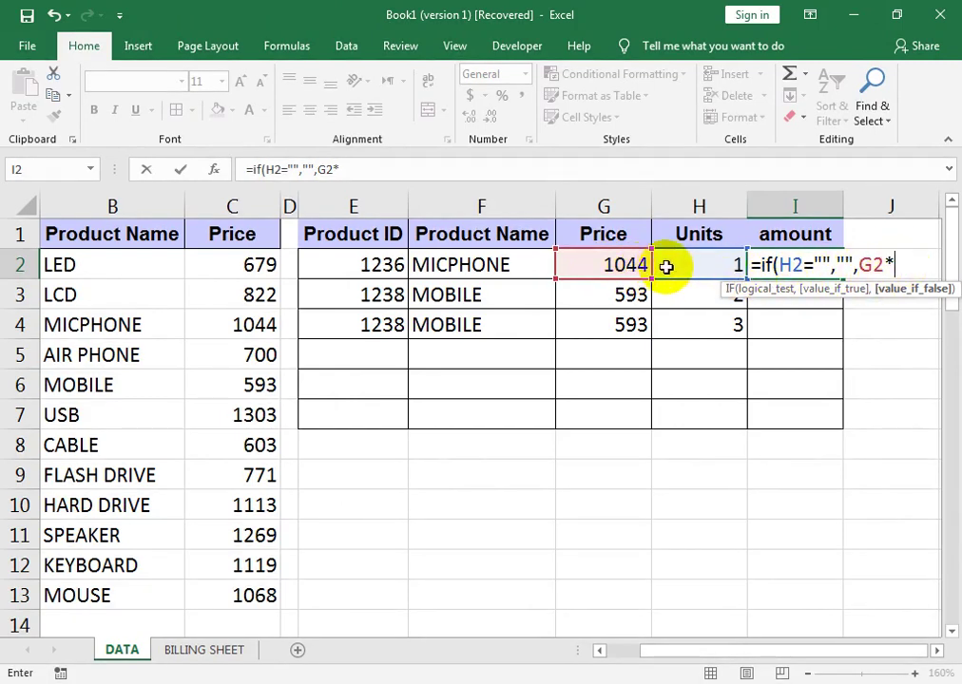
{"action": "left_click", "coordinate": [666, 268]}
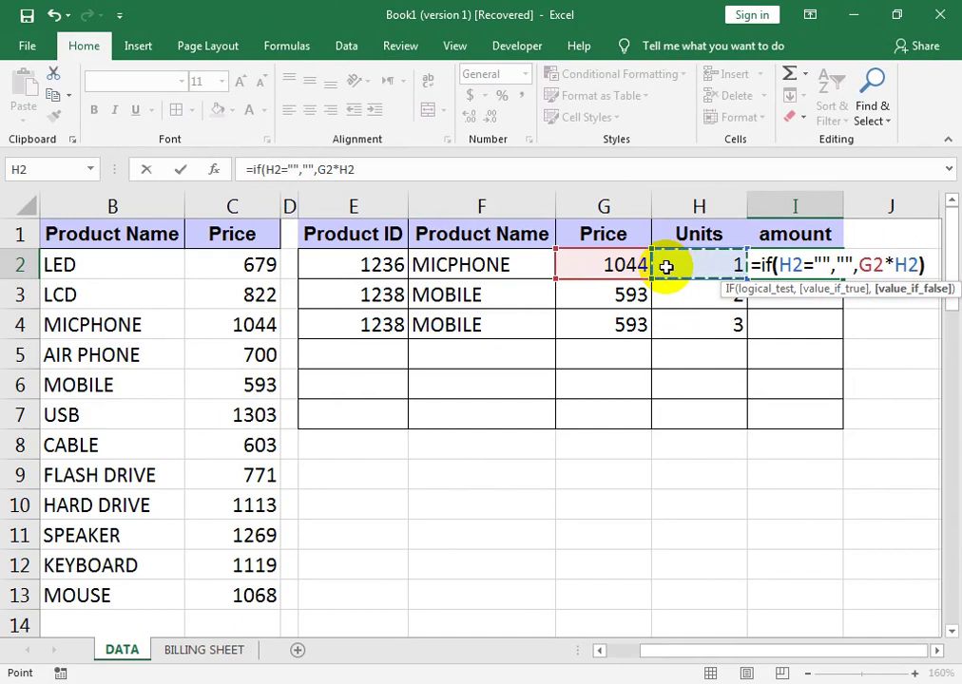
{"action": "key", "text": "Return"}
{"action": "left_click", "coordinate": [835, 270]}
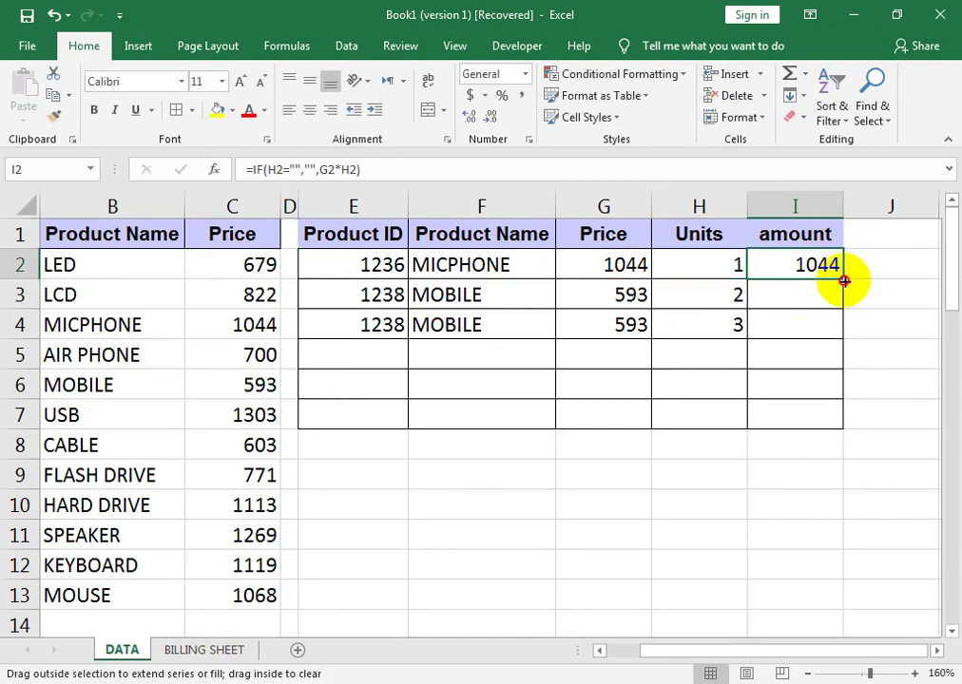
{"action": "left_click_drag", "start_coordinate": [844, 281], "coordinate": [848, 425]}
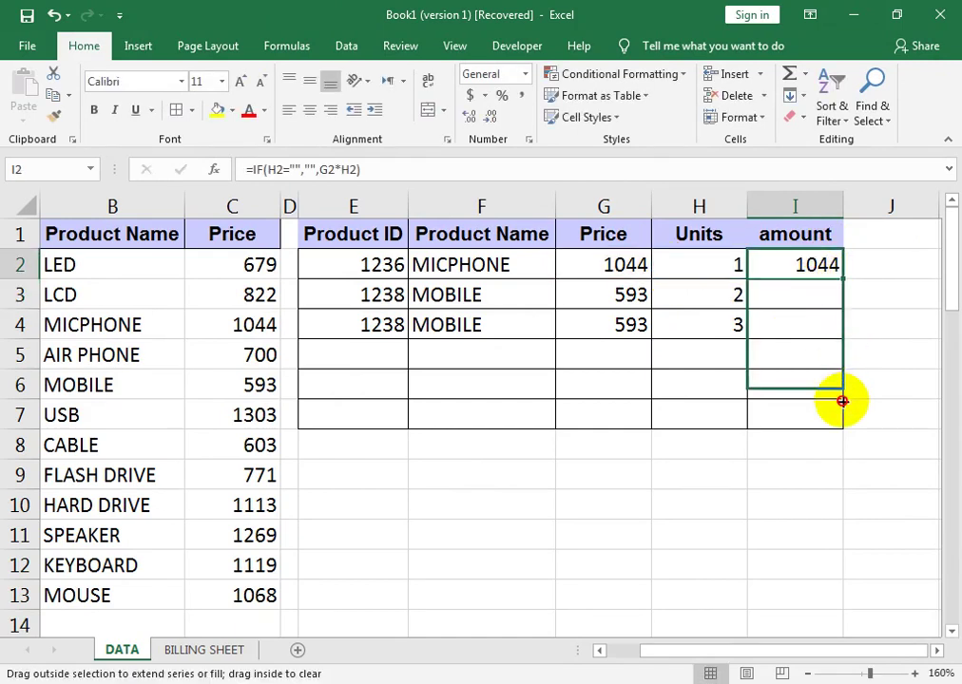
{"action": "left_click", "coordinate": [404, 359]}
- Pick product ID 1236 for row 5 and extend the amount formula down to I7
{"action": "left_click", "coordinate": [425, 367]}
{"action": "left_click", "coordinate": [396, 357]}
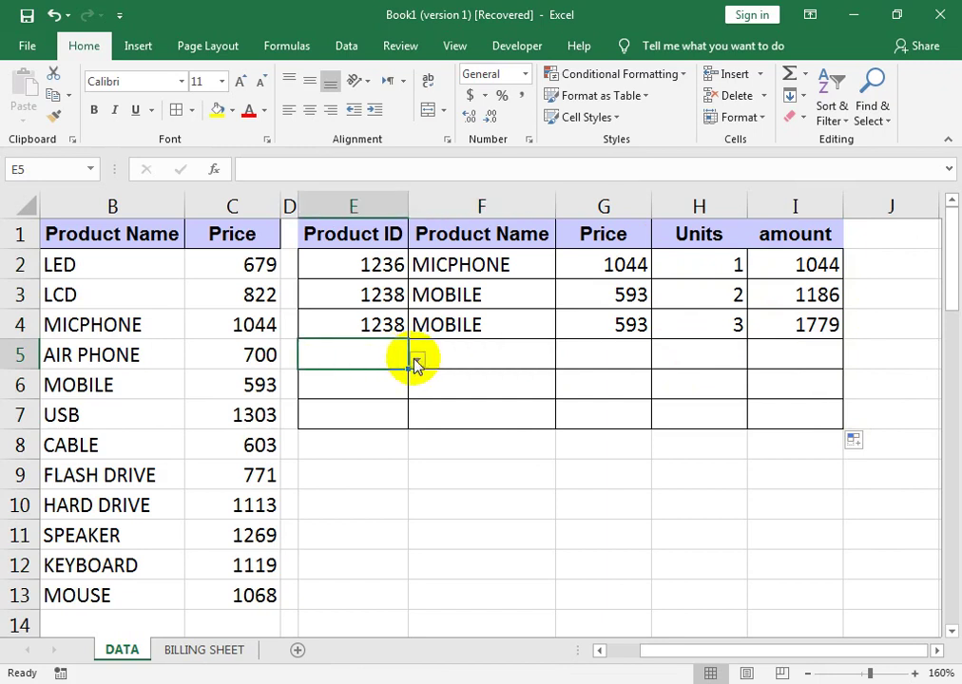
{"action": "left_click", "coordinate": [416, 362]}
{"action": "left_click", "coordinate": [397, 422]}
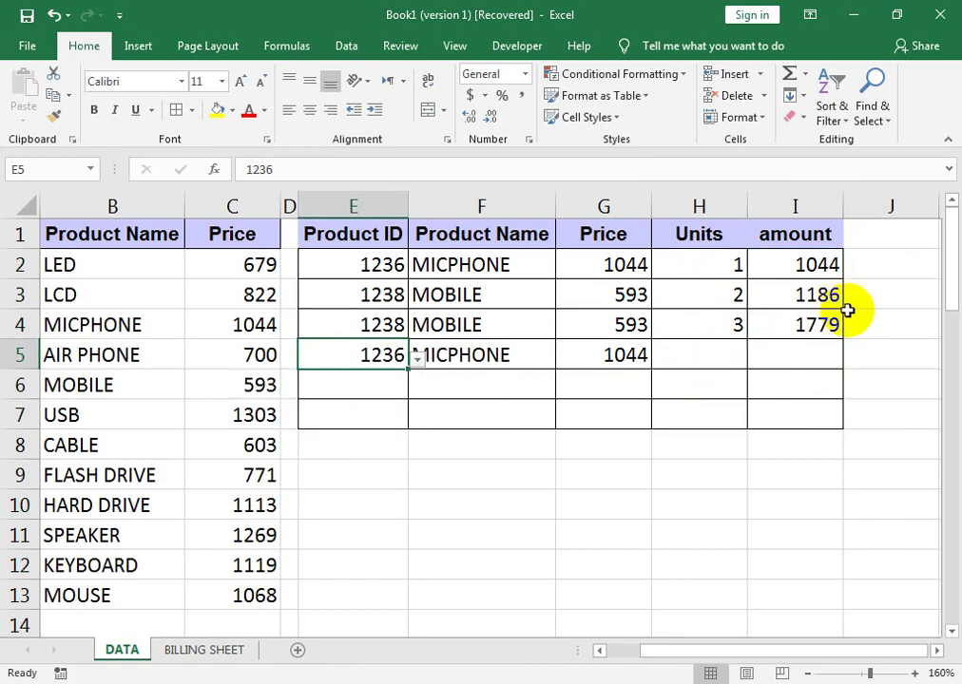
{"action": "left_click", "coordinate": [761, 318]}
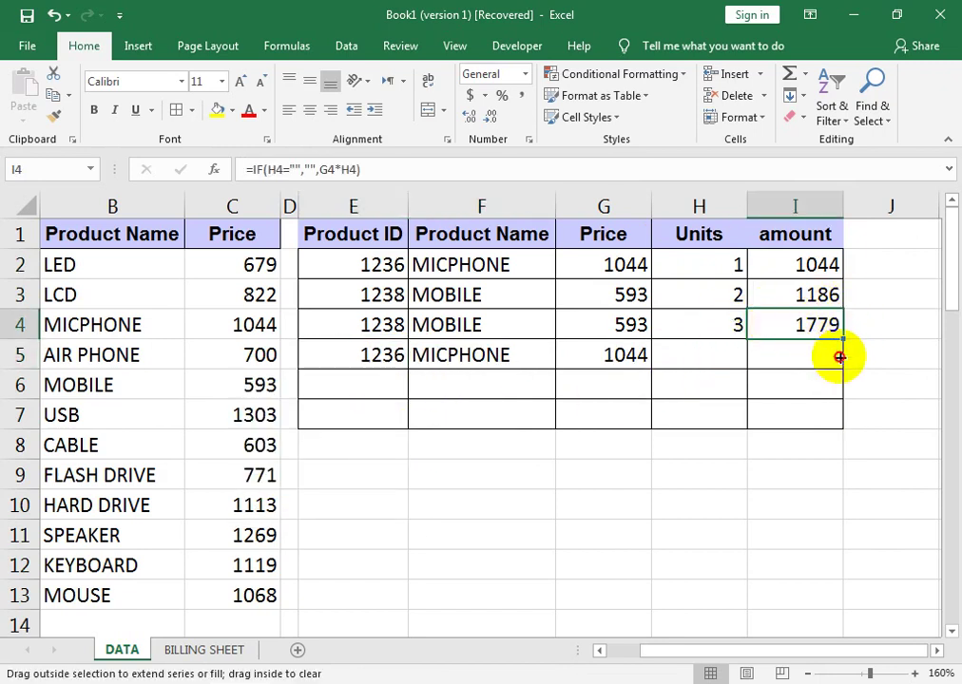
{"action": "left_click_drag", "start_coordinate": [839, 357], "coordinate": [811, 403]}
- Enter units 1, 2 and 3 in H5:H7
{"action": "left_click_drag", "start_coordinate": [715, 297], "coordinate": [716, 328]}
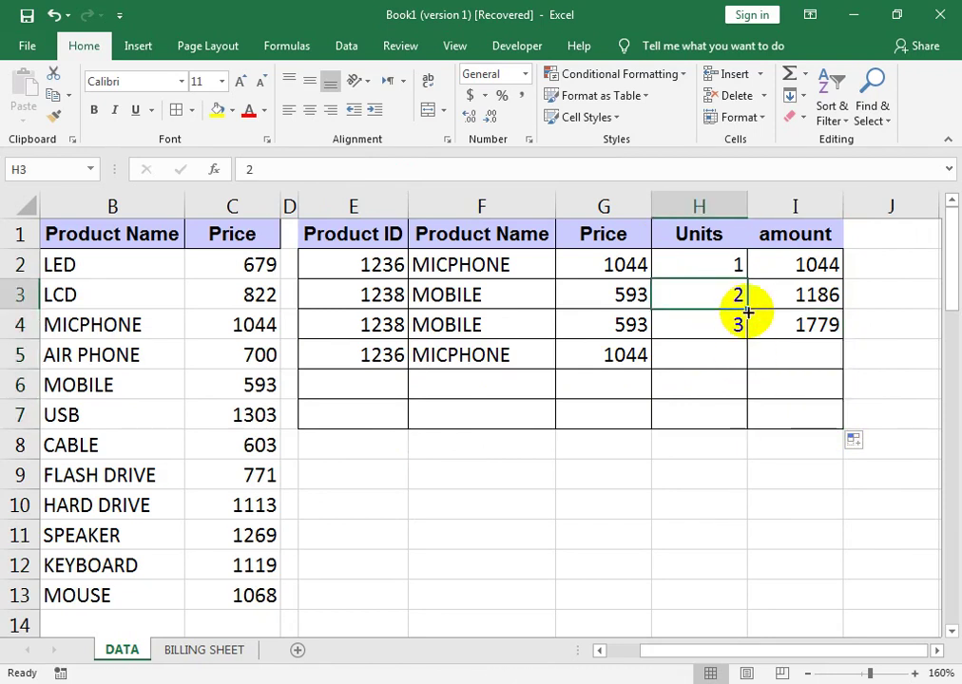
{"action": "left_click", "coordinate": [726, 373]}
{"action": "left_click", "coordinate": [723, 354]}
{"action": "type", "text": "1"}
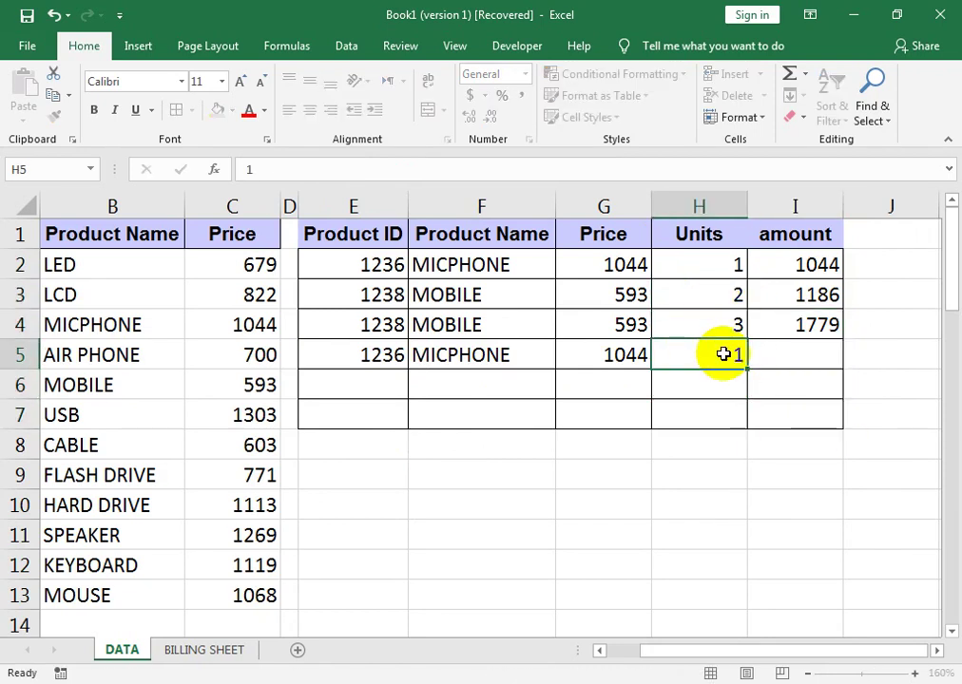
{"action": "key", "text": "Return"}
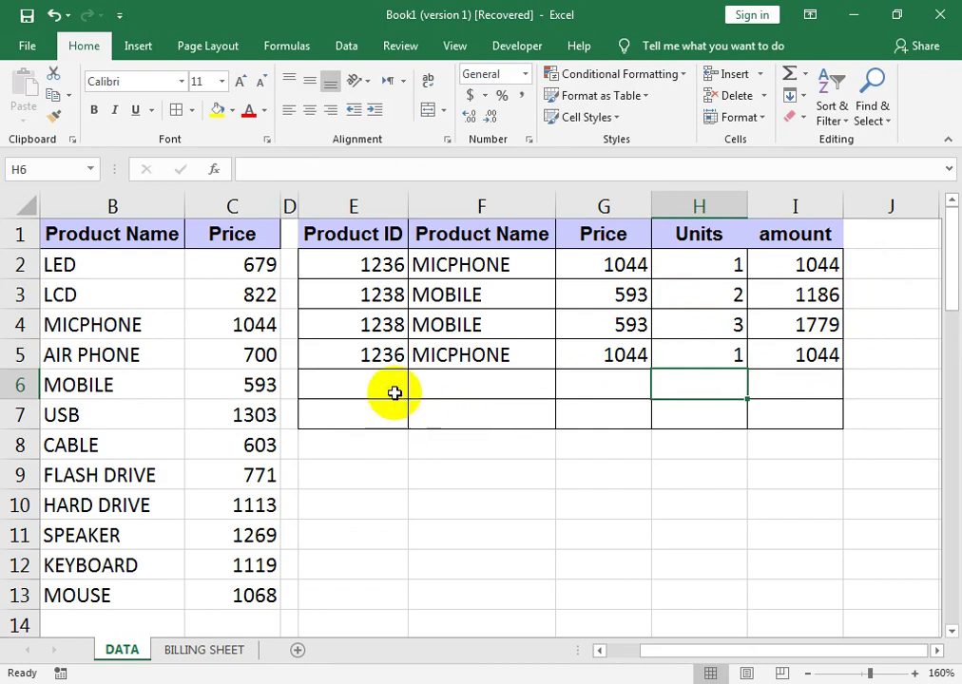
{"action": "type", "text": "2"}
{"action": "key", "text": "Return"}
{"action": "type", "text": "3"}
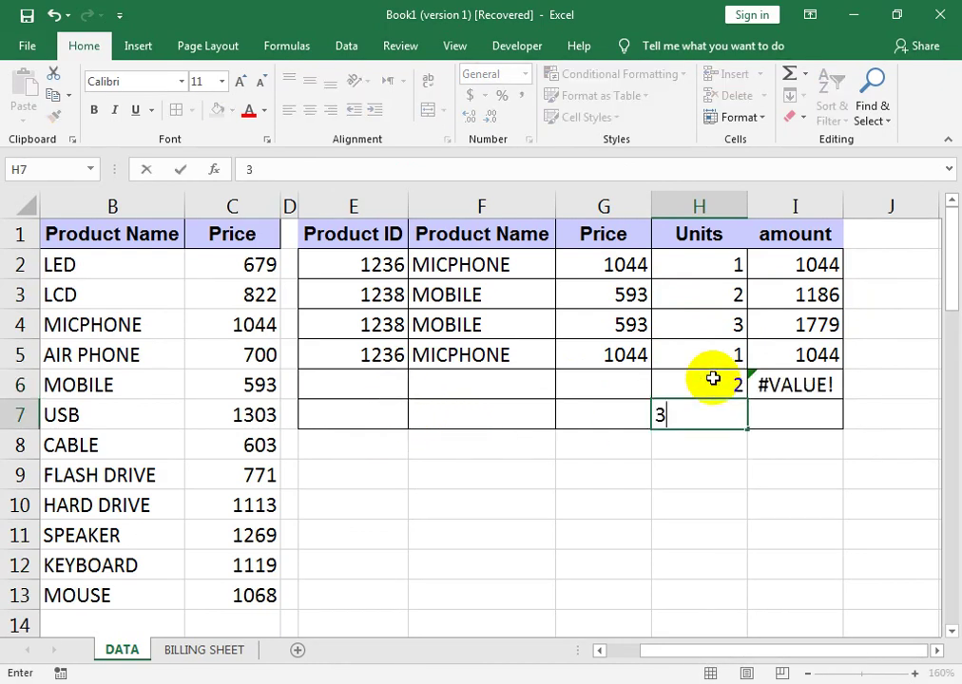
{"action": "key", "text": "Return"}
{"action": "left_click", "coordinate": [766, 383]}
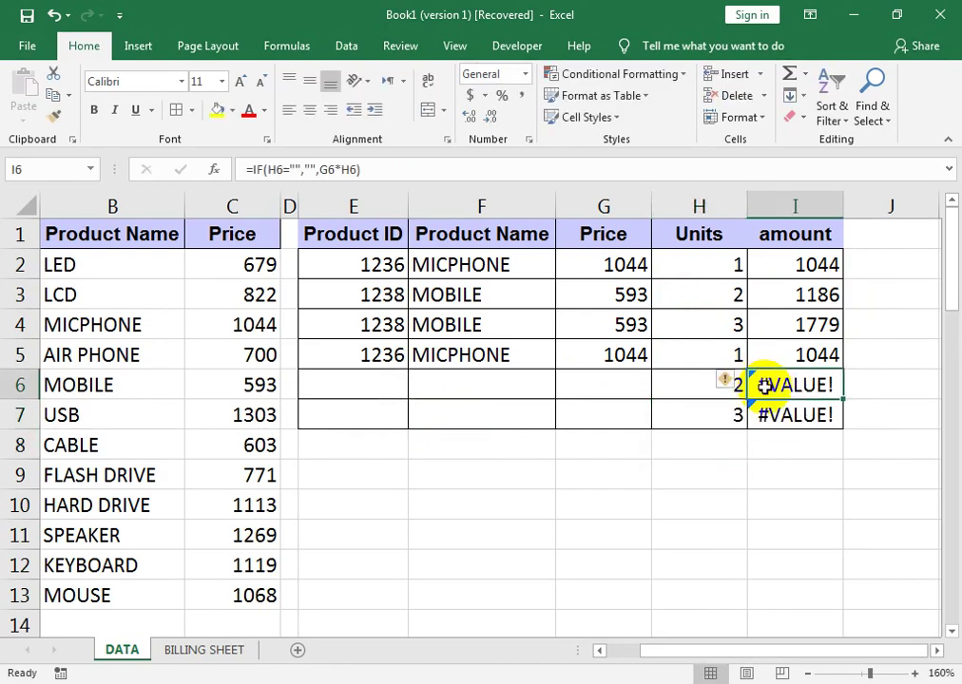
- Set rows 5–7 product IDs to 1238, 1236, 1236, giving amounts 593, 2088, 3132
{"action": "left_click", "coordinate": [404, 364]}
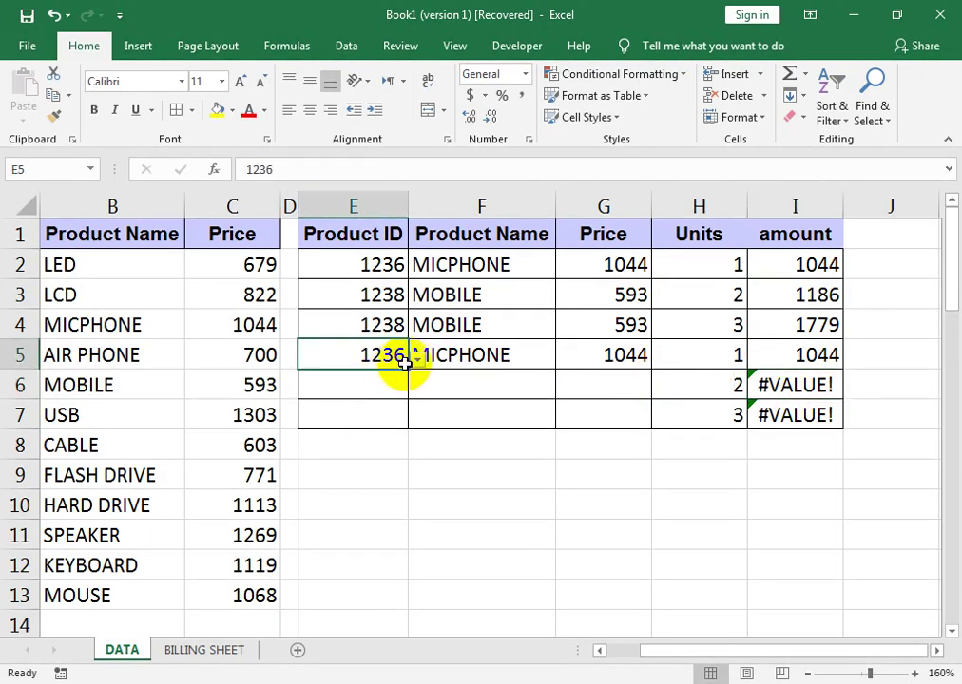
{"action": "left_click", "coordinate": [415, 361]}
{"action": "left_click", "coordinate": [370, 420]}
{"action": "left_click", "coordinate": [382, 389]}
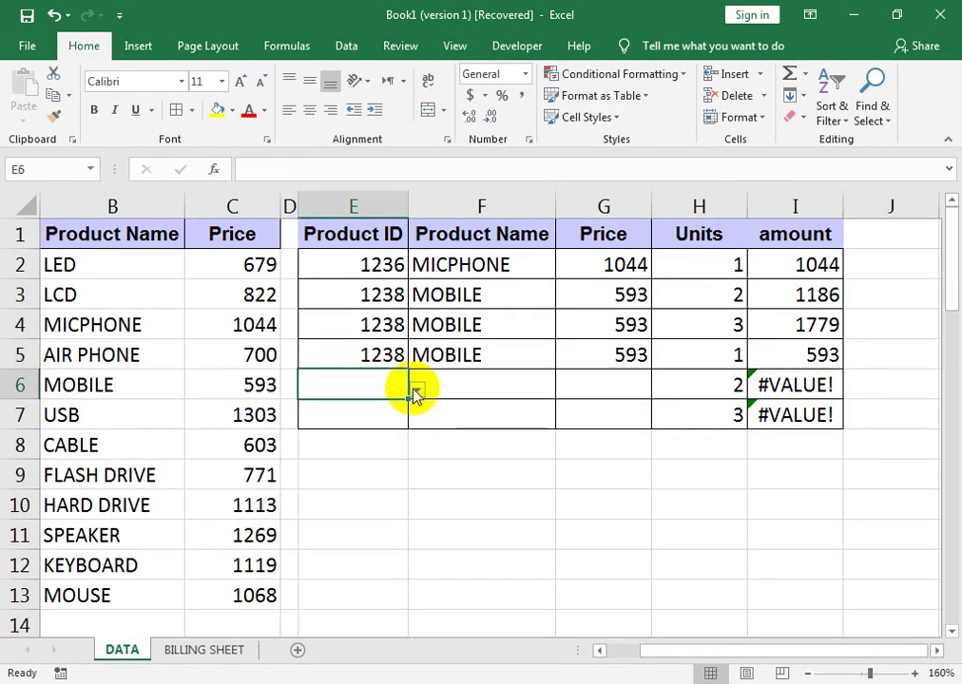
{"action": "left_click", "coordinate": [415, 391]}
{"action": "left_click", "coordinate": [372, 449]}
{"action": "left_click", "coordinate": [382, 415]}
{"action": "left_click", "coordinate": [416, 419]}
{"action": "left_click", "coordinate": [369, 483]}
{"action": "left_click", "coordinate": [765, 385]}
{"action": "left_click", "coordinate": [666, 318]}
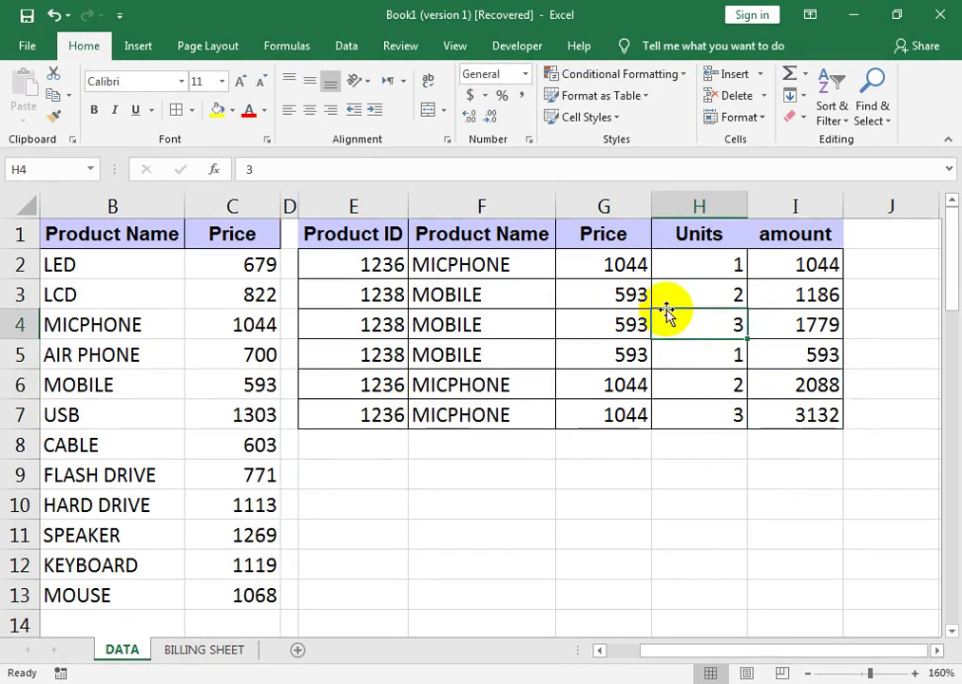
{"action": "left_click", "coordinate": [431, 503]}
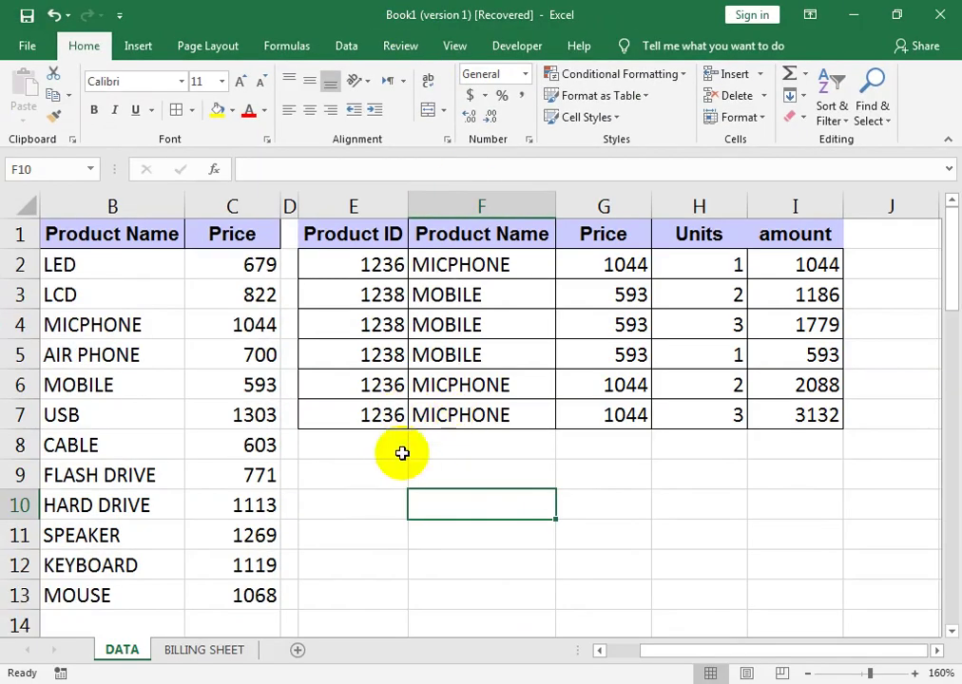
{"action": "left_click", "coordinate": [207, 651]}
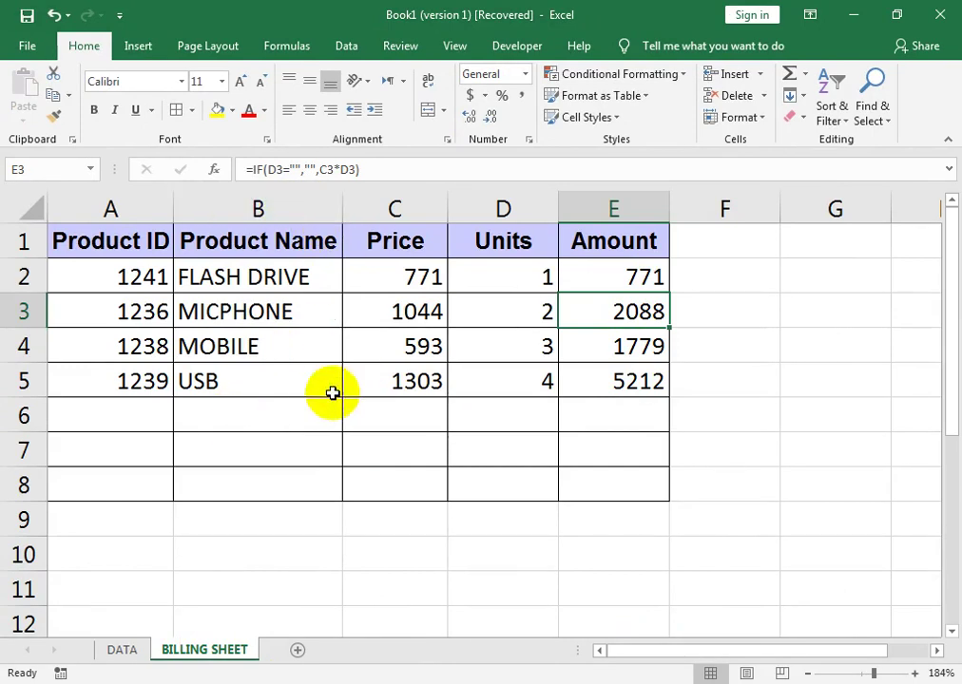
{"action": "left_click", "coordinate": [131, 657]}
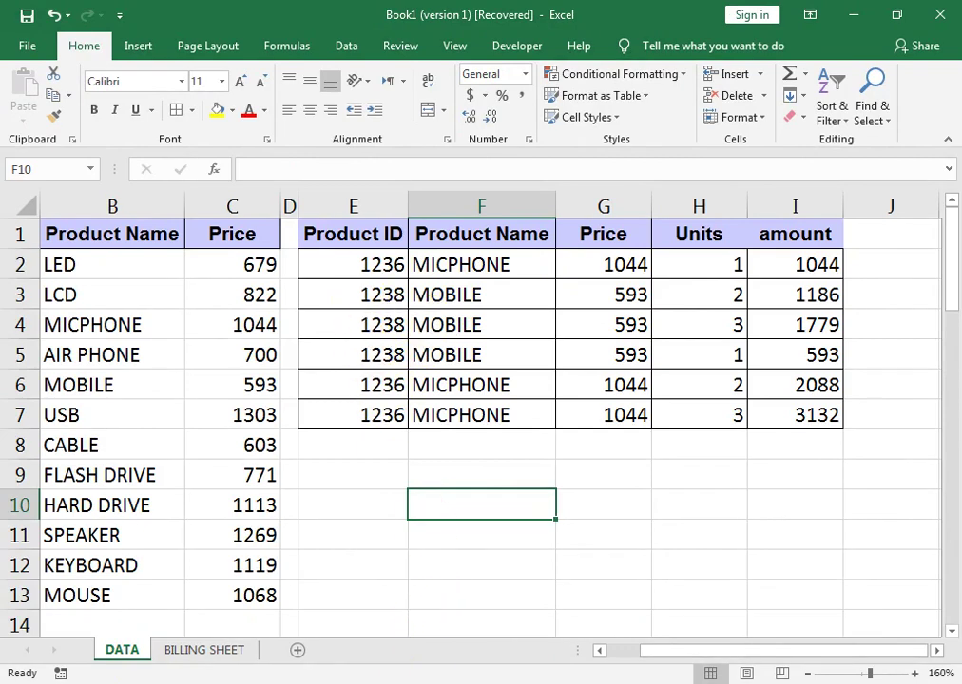
{"action": "left_click", "coordinate": [465, 608]}
{"action": "scroll", "coordinate": [944, 296], "scroll_direction": "up", "scroll_amount": 1}
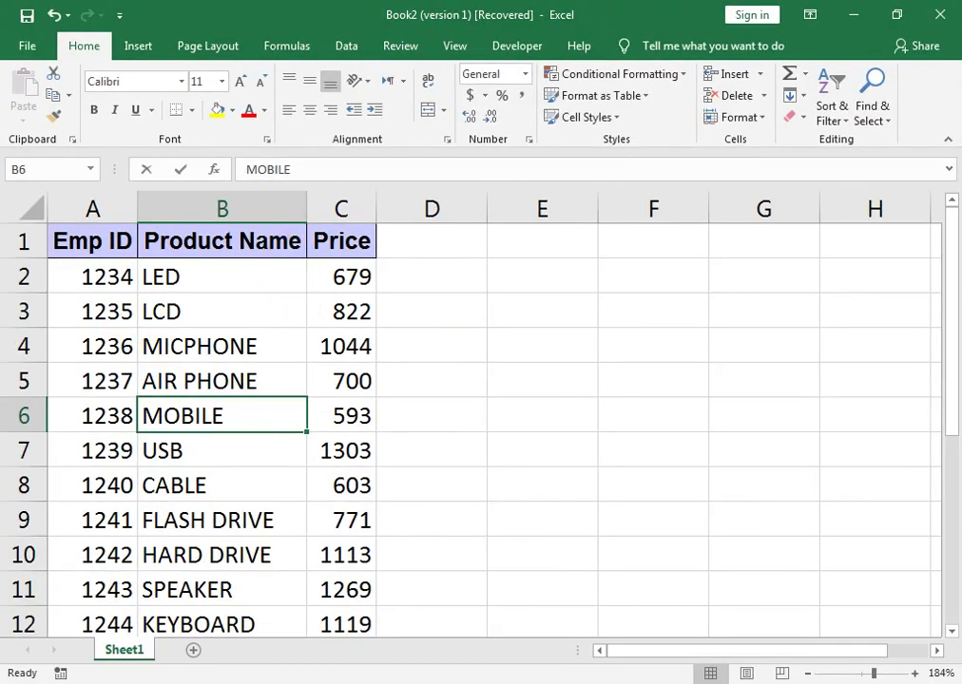
{"action": "left_click", "coordinate": [397, 595]}
- Copy the header row E1:I1 into E9 for a second table
{"action": "left_click", "coordinate": [377, 483]}
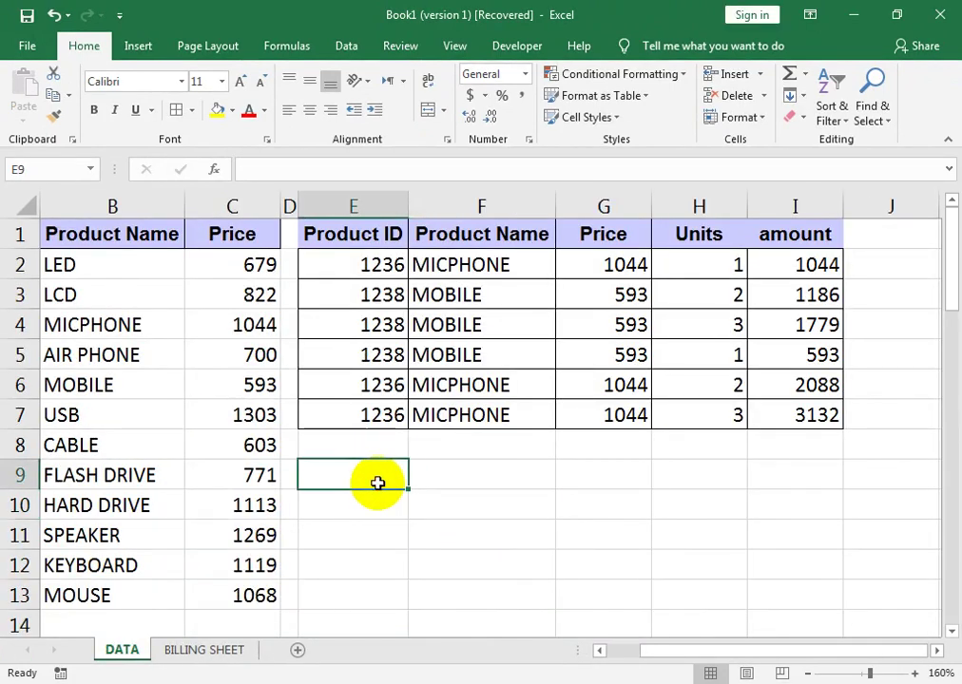
{"action": "left_click_drag", "start_coordinate": [369, 232], "coordinate": [765, 249]}
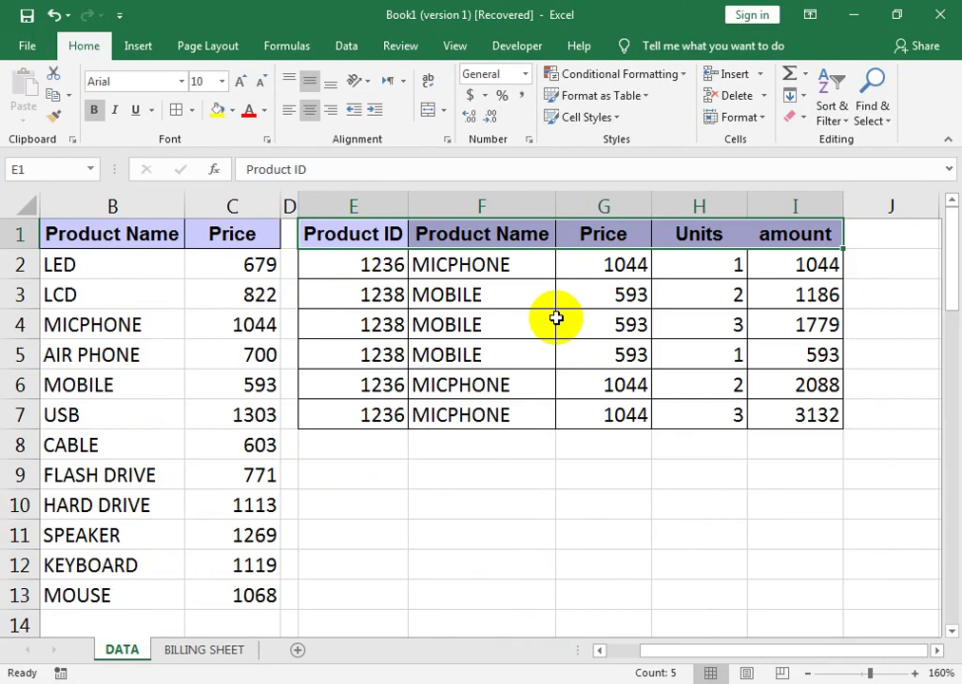
{"action": "key", "text": "ctrl+c"}
{"action": "left_click", "coordinate": [384, 463]}
{"action": "key", "text": "ctrl+v"}
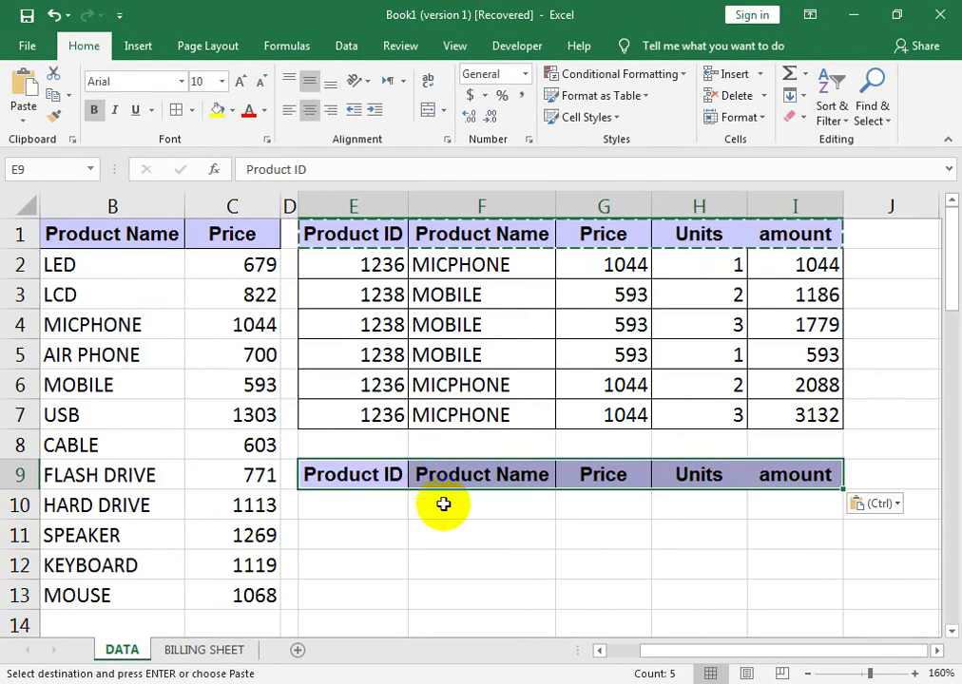
- Apply All Borders to the empty cells E10:I14 under the new headers
{"action": "left_click", "coordinate": [444, 506]}
{"action": "mouse_move", "coordinate": [333, 506]}
{"action": "left_mouse_down"}
{"action": "mouse_move", "coordinate": [335, 596]}
{"action": "mouse_move", "coordinate": [780, 571]}
{"action": "left_mouse_up"}
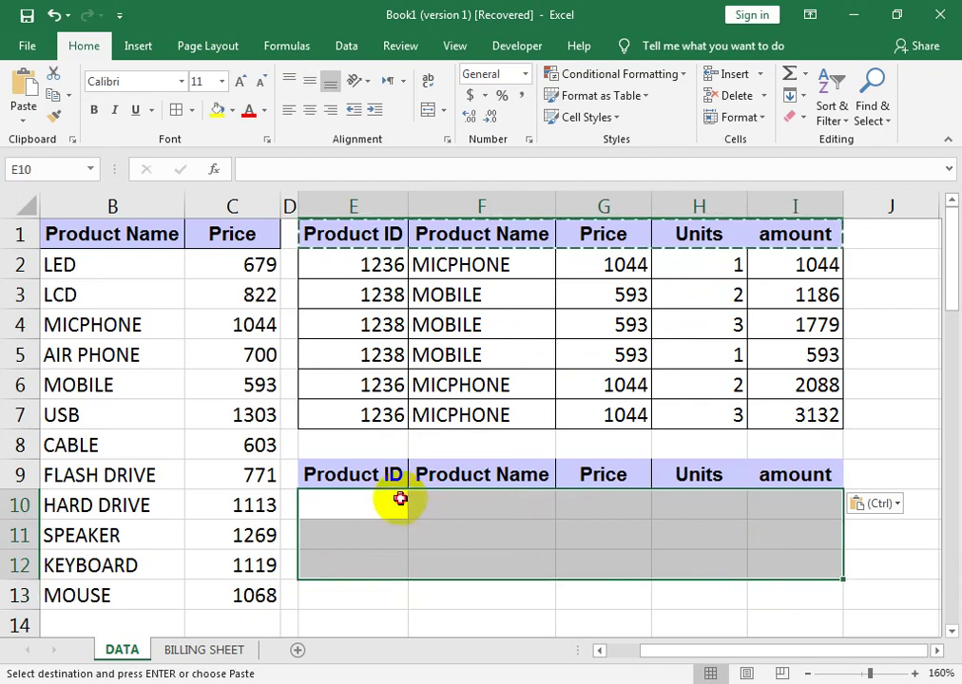
{"action": "left_click_drag", "start_coordinate": [399, 500], "coordinate": [773, 619]}
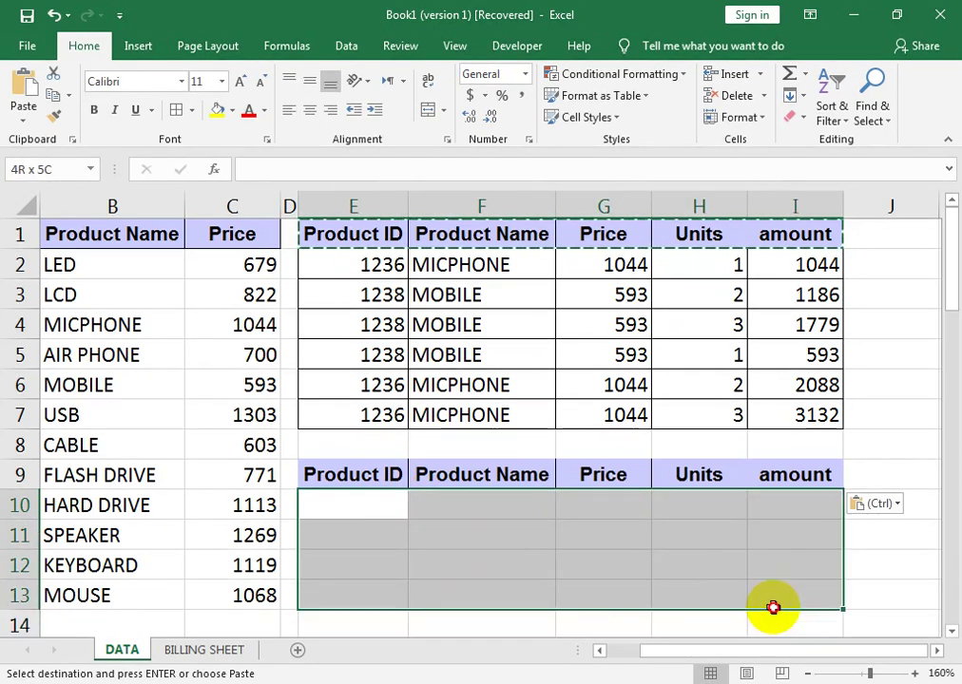
{"action": "left_click", "coordinate": [176, 110]}
{"action": "left_click_drag", "start_coordinate": [380, 495], "coordinate": [372, 617]}
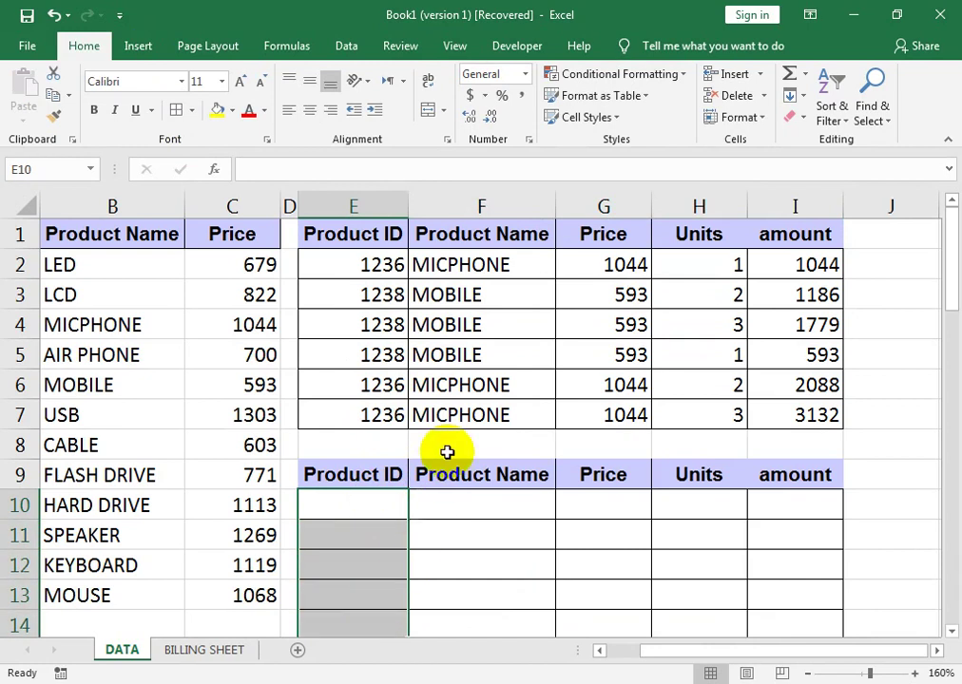
{"action": "left_click", "coordinate": [401, 500]}
{"action": "left_click", "coordinate": [352, 271]}
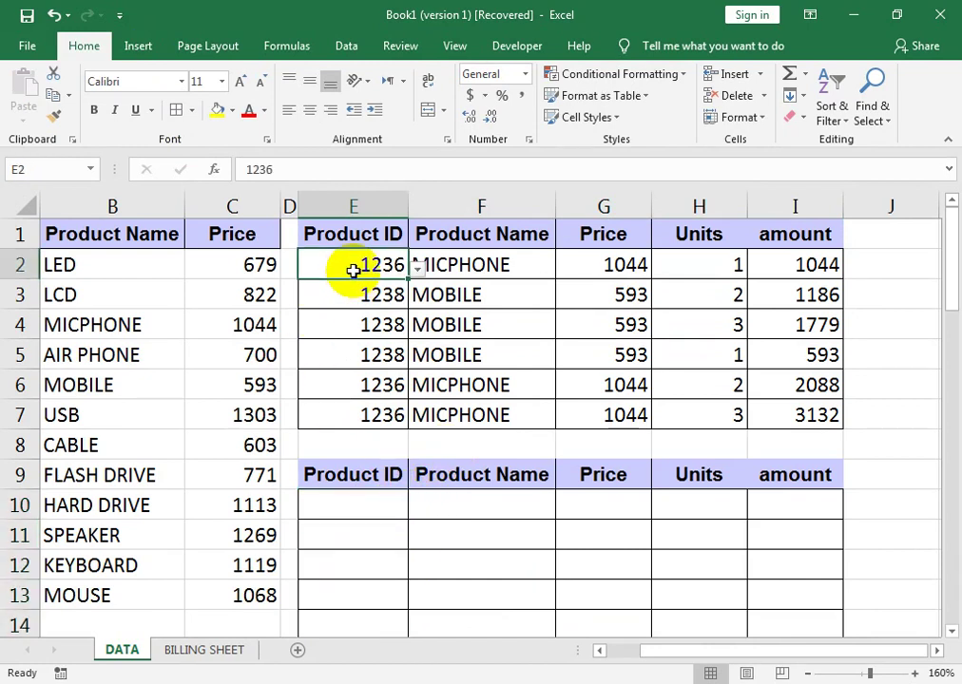
- Copy product ID 1236 from E2 into E10 and fill it down through E14
{"action": "key", "text": "ctrl+c"}
{"action": "left_click", "coordinate": [387, 505]}
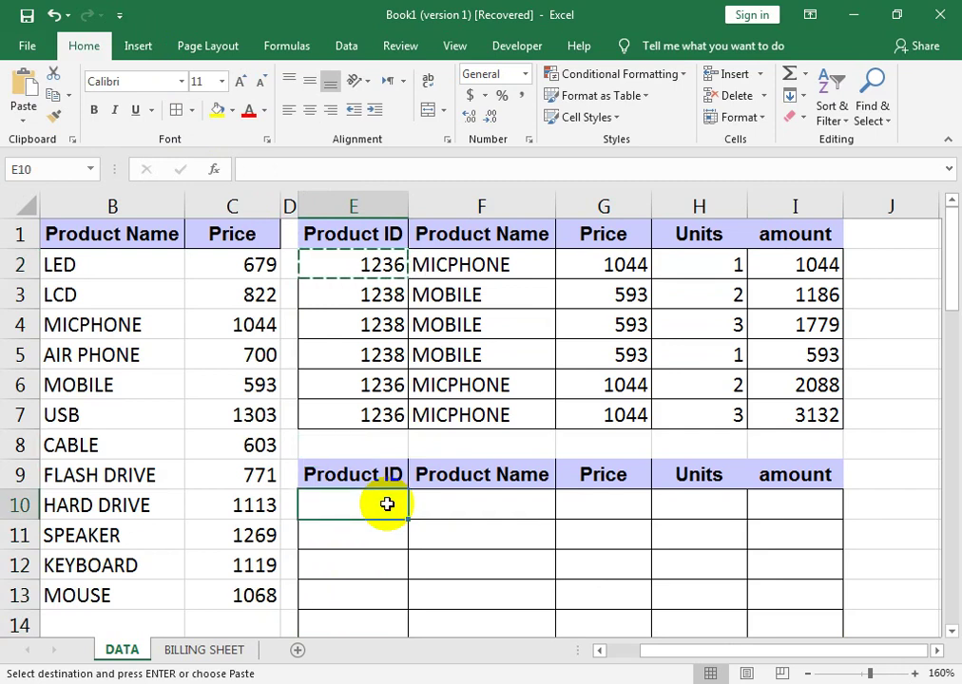
{"action": "key", "text": "ctrl+v"}
{"action": "left_click", "coordinate": [416, 510]}
{"action": "left_click", "coordinate": [388, 503]}
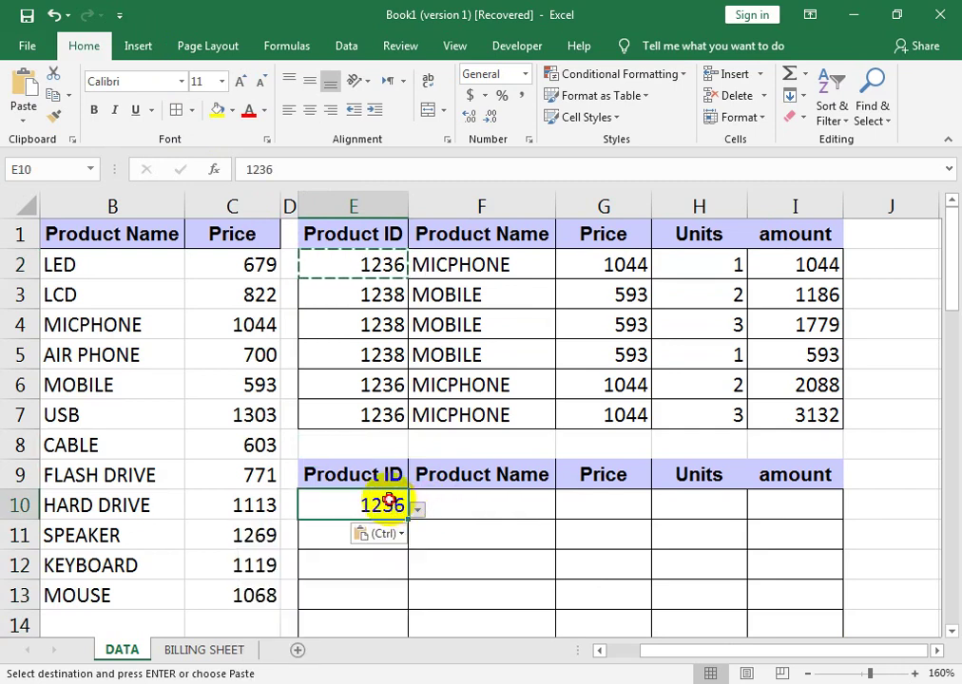
{"action": "left_click_drag", "start_coordinate": [408, 518], "coordinate": [408, 629]}
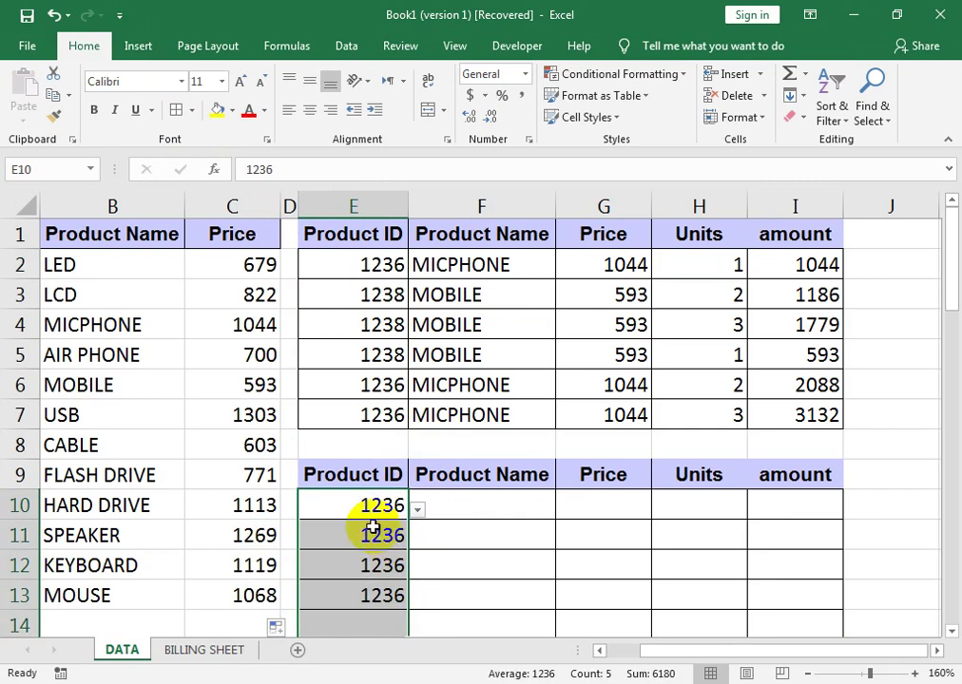
- Choose 1240, 1243, 1238 and 1243 from the E11:E14 dropdowns
{"action": "left_click", "coordinate": [380, 532]}
{"action": "left_click", "coordinate": [423, 542]}
{"action": "left_click", "coordinate": [404, 537]}
{"action": "left_click", "coordinate": [416, 540]}
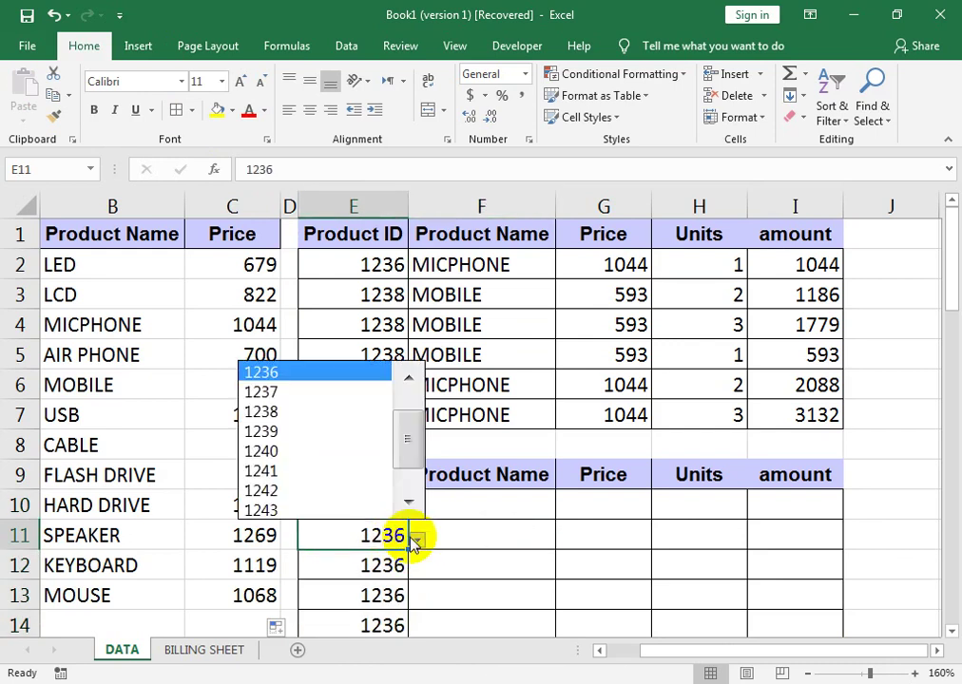
{"action": "left_click", "coordinate": [381, 454]}
{"action": "left_click", "coordinate": [390, 565]}
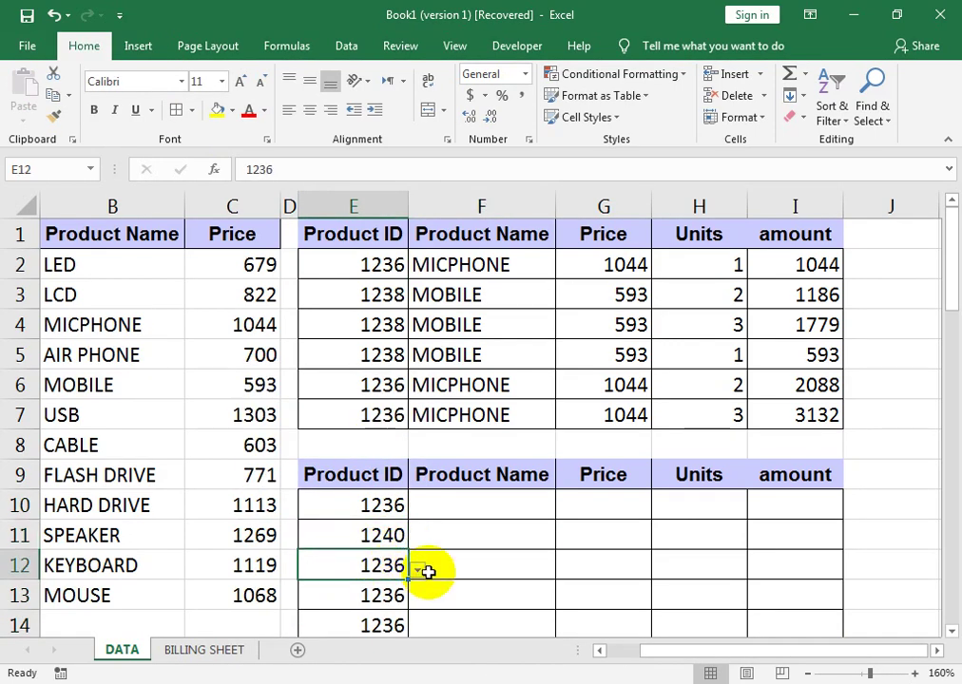
{"action": "left_click", "coordinate": [418, 571]}
{"action": "left_click", "coordinate": [365, 543]}
{"action": "left_click", "coordinate": [383, 597]}
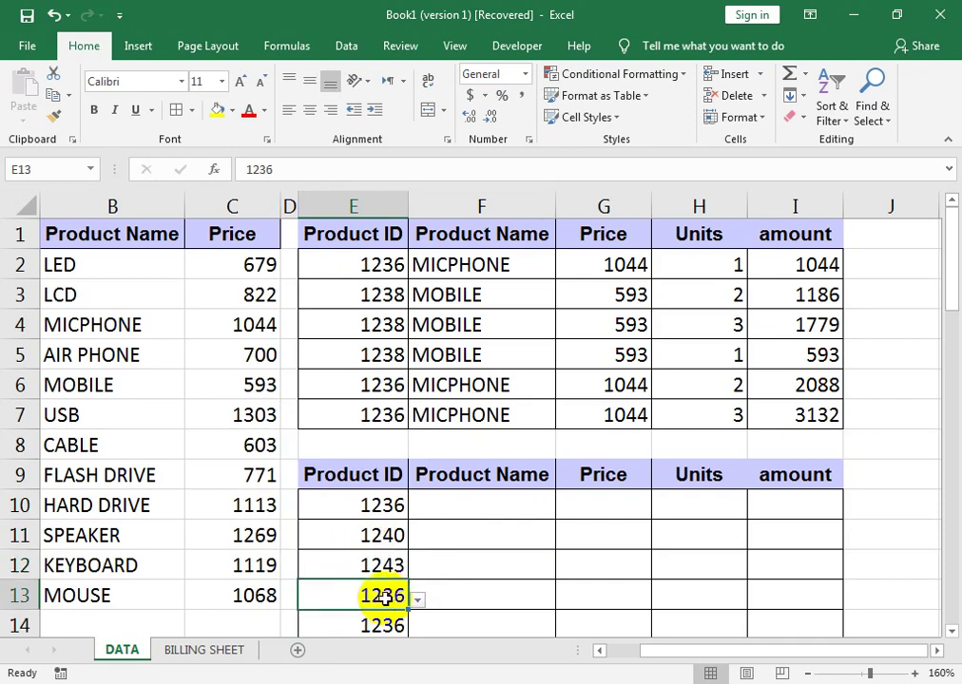
{"action": "left_click", "coordinate": [418, 600]}
{"action": "left_click", "coordinate": [326, 473]}
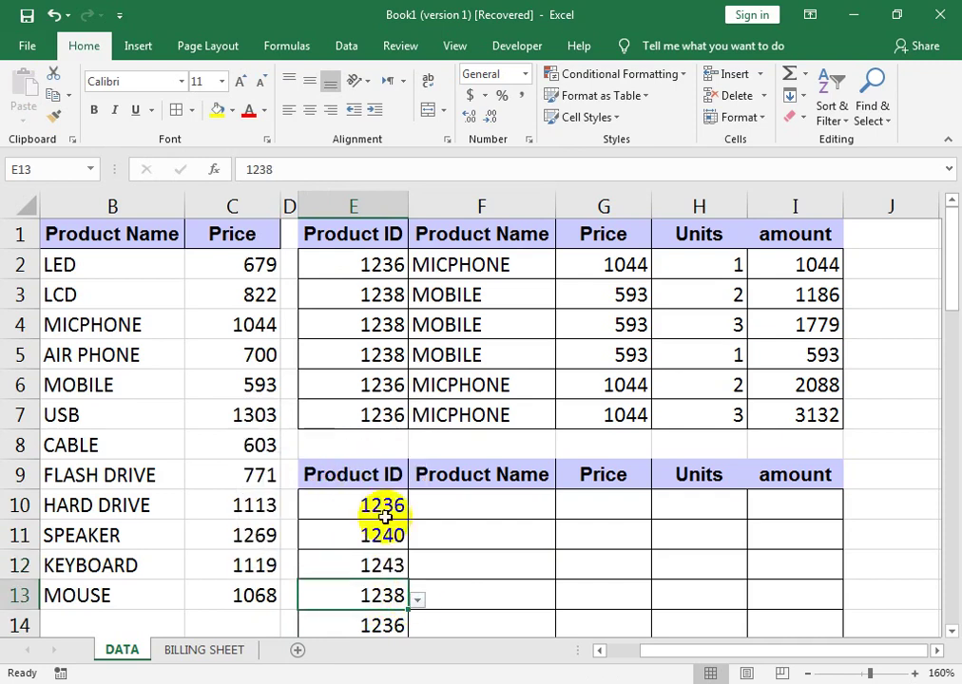
{"action": "left_click", "coordinate": [380, 623]}
{"action": "left_click", "coordinate": [417, 629]}
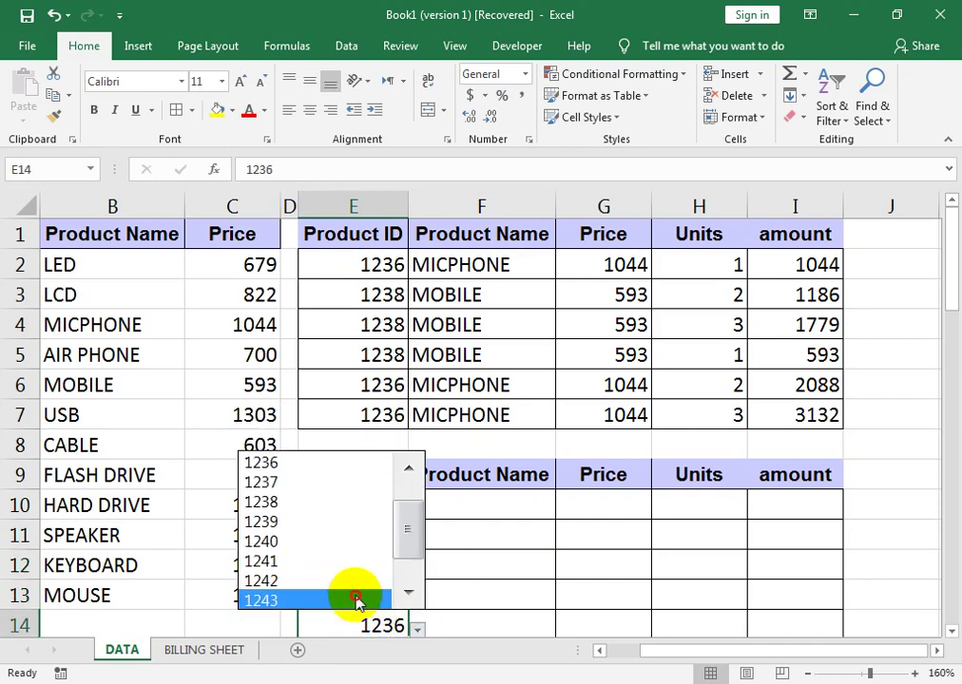
{"action": "left_click", "coordinate": [357, 601]}
- Start a VLOOKUP in F10 on E10's Product ID, using Book2's Sheet1 A1:C13 as the table
{"action": "left_click", "coordinate": [451, 495]}
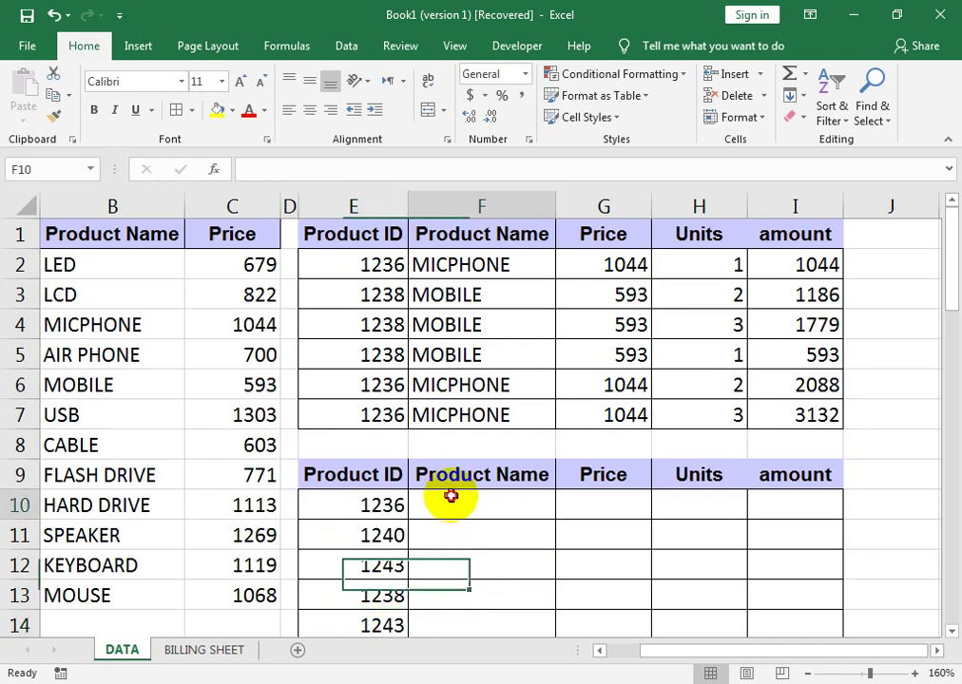
{"action": "type", "text": "=vlo"}
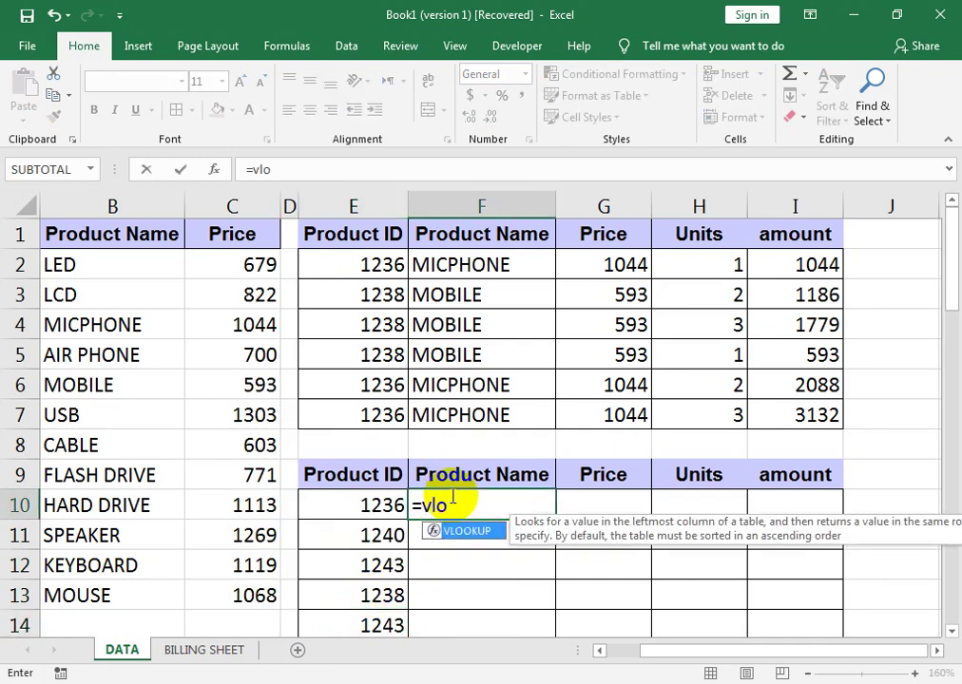
{"action": "key", "text": "Tab"}
{"action": "left_click", "coordinate": [393, 495]}
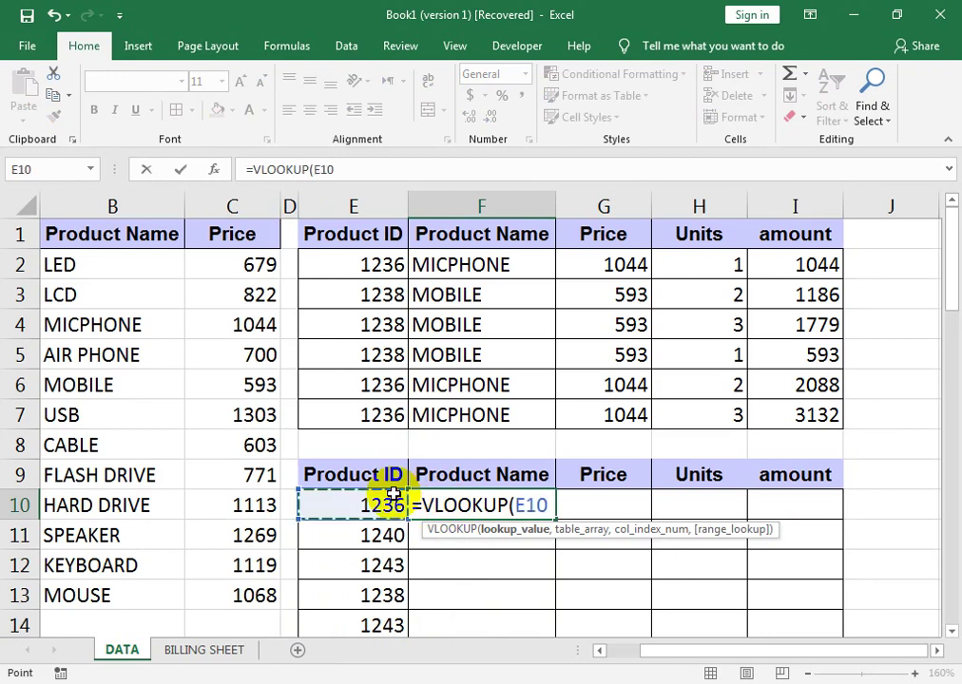
{"action": "type", "text": ","}
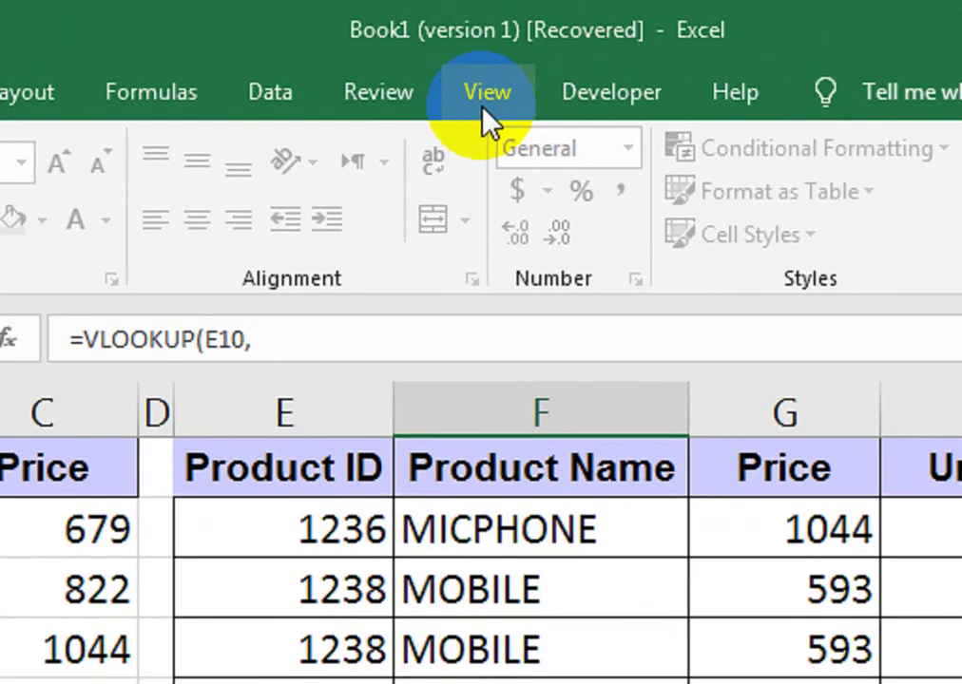
{"action": "left_click", "coordinate": [482, 109]}
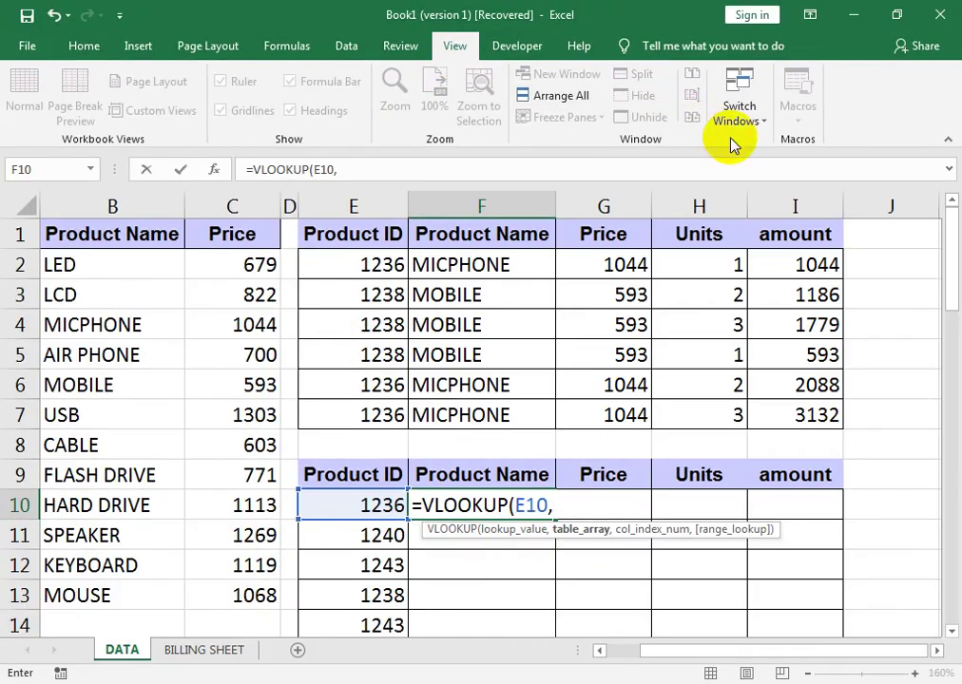
{"action": "left_click", "coordinate": [738, 122]}
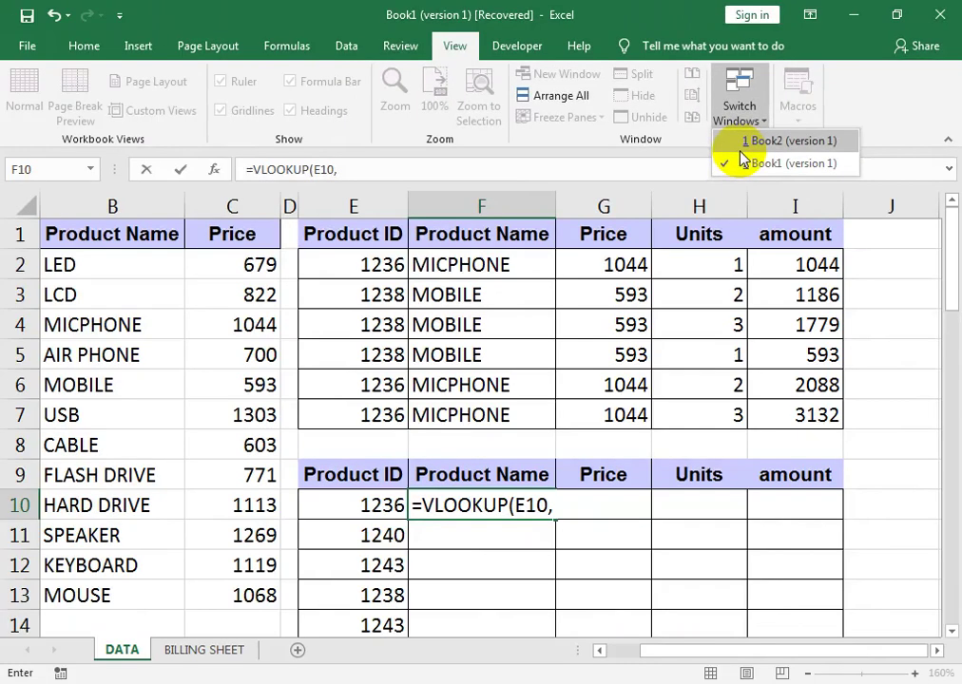
{"action": "left_click", "coordinate": [746, 141]}
{"action": "mouse_move", "coordinate": [100, 229]}
{"action": "left_mouse_down"}
{"action": "mouse_move", "coordinate": [201, 445]}
{"action": "mouse_move", "coordinate": [281, 672]}
{"action": "mouse_move", "coordinate": [319, 514]}
{"action": "left_mouse_up"}
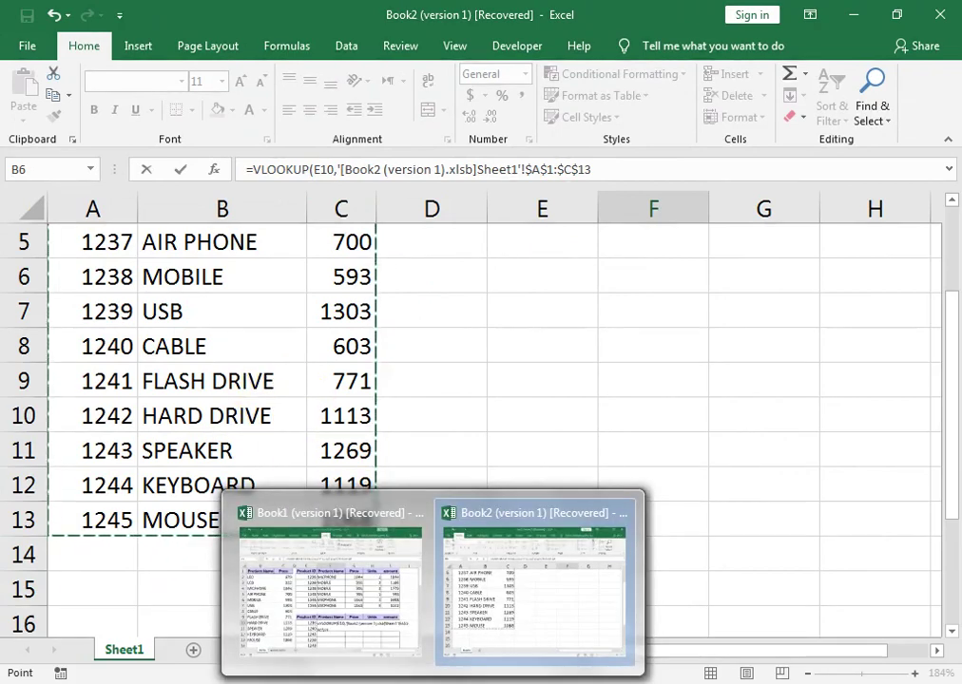
{"action": "left_click", "coordinate": [395, 506]}
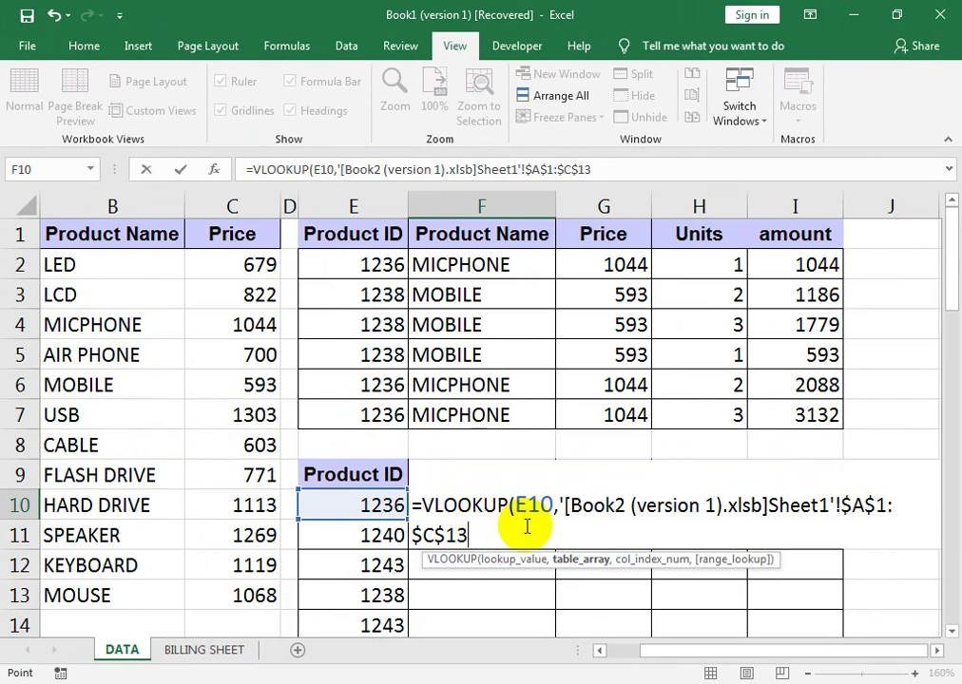
- Finish it with COLUMNS($F10:F10)+1 as the column index and FALSE, returning MICPHONE
{"action": "type", "text": ",c"}
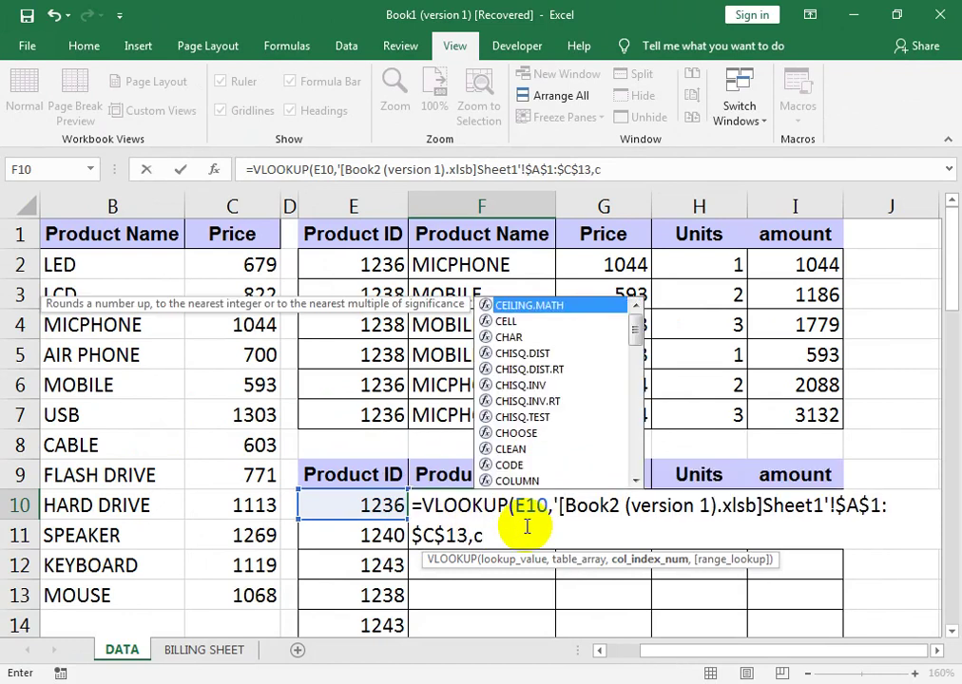
{"action": "type", "text": "ol"}
{"action": "key", "text": "Down"}
{"action": "key", "text": "Tab"}
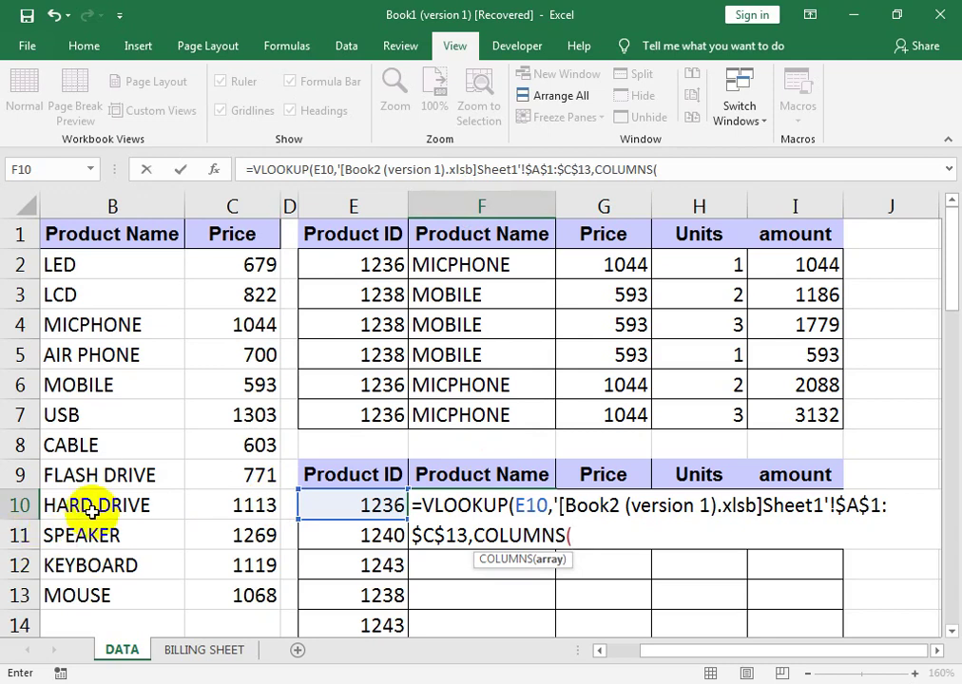
{"action": "type", "text": "F10:"}
{"action": "type", "text": "F10"}
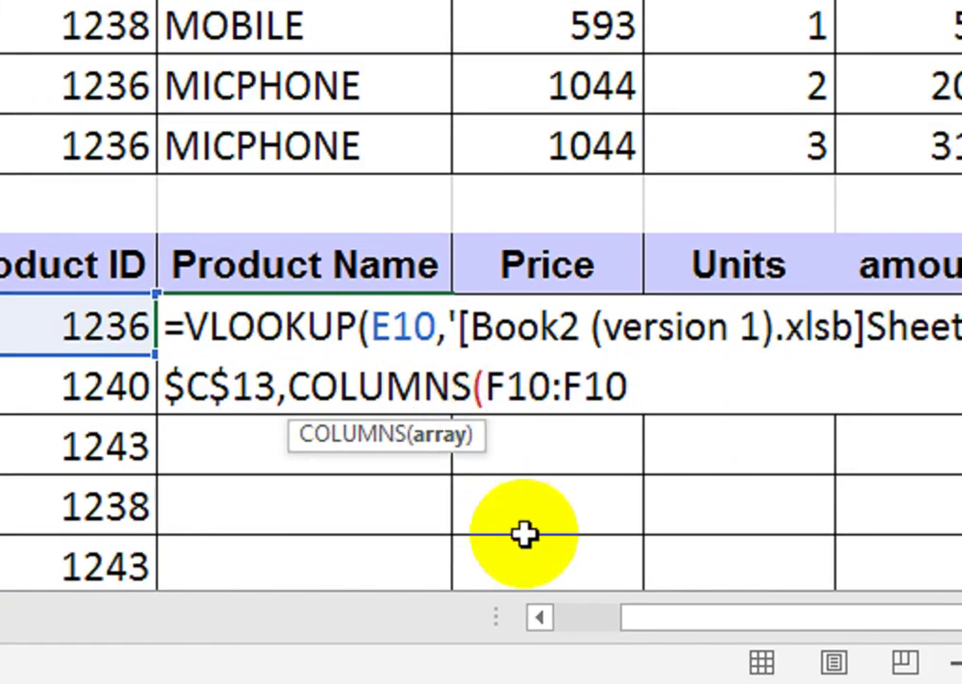
{"action": "type", "text": "$"}
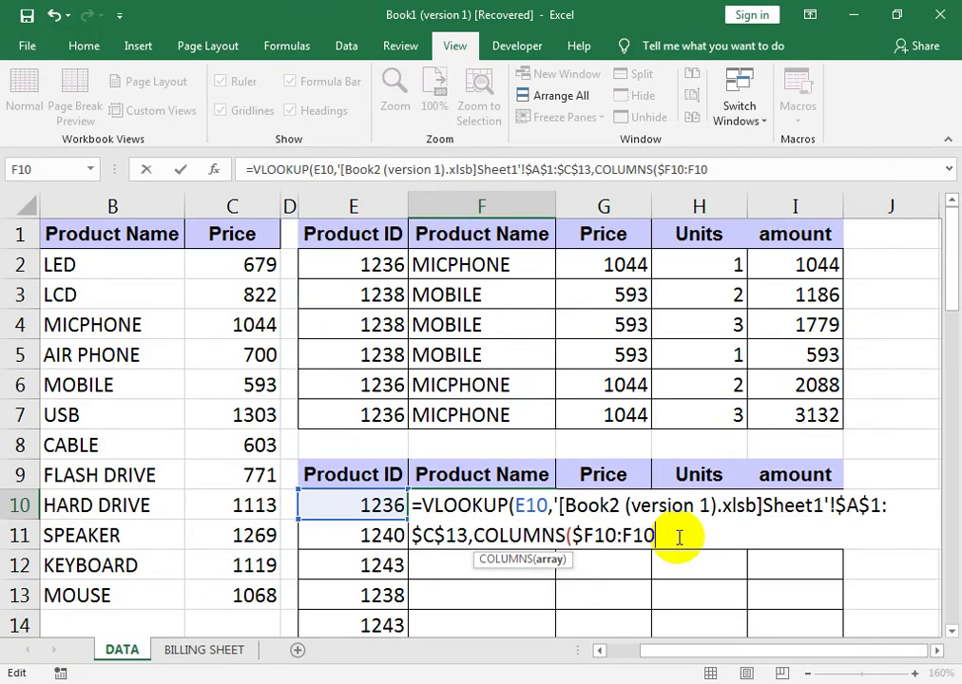
{"action": "type", "text": ")+1"}
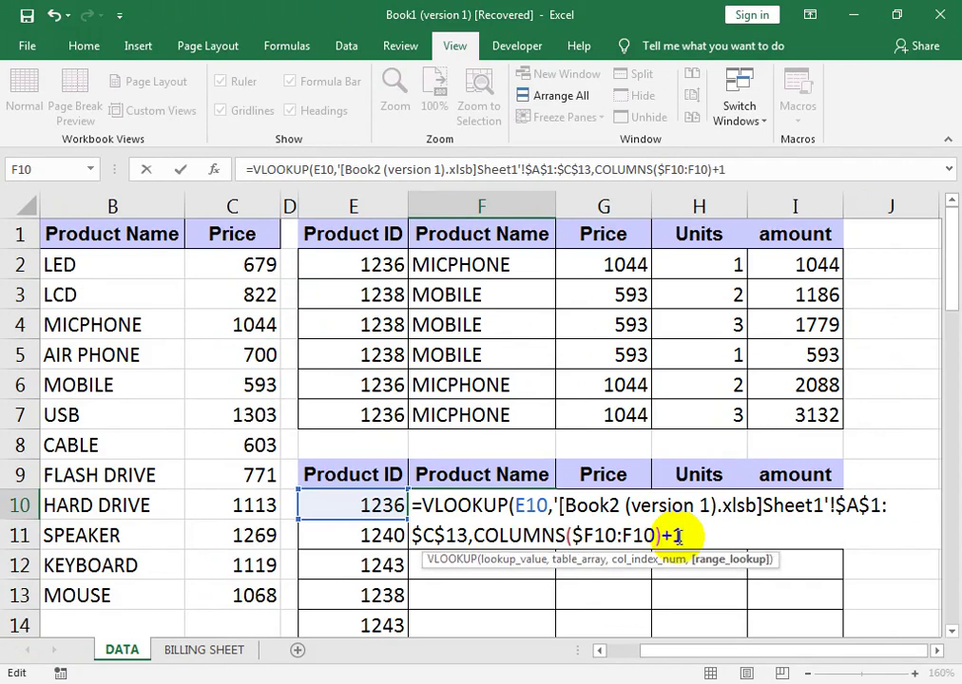
{"action": "type", "text": ","}
{"action": "key", "text": "Down"}
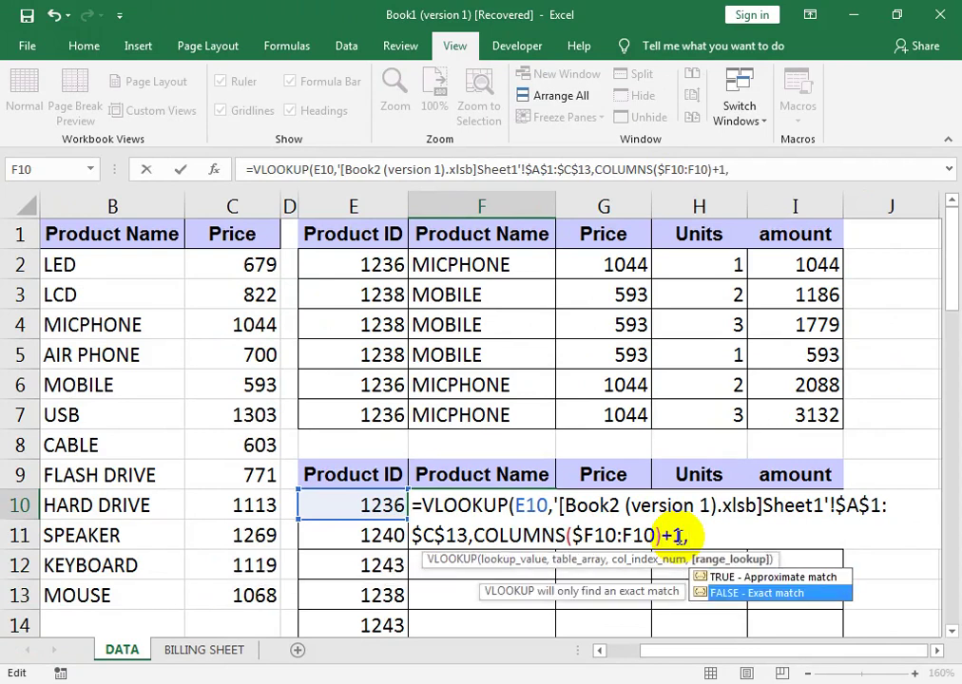
{"action": "key", "text": "Tab"}
{"action": "type", "text": ")"}
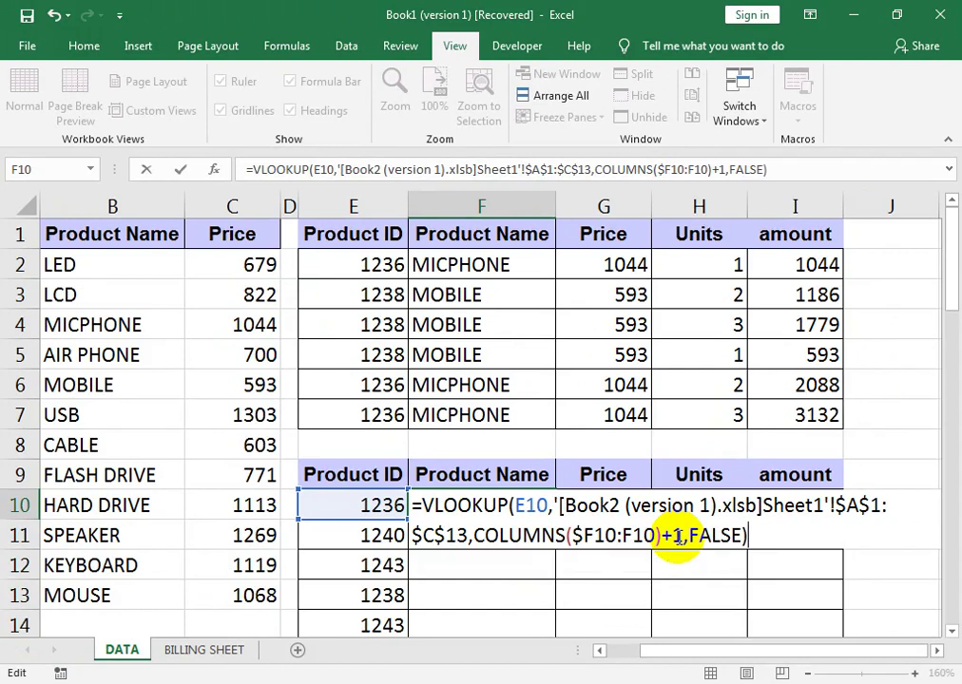
{"action": "key", "text": "Return"}
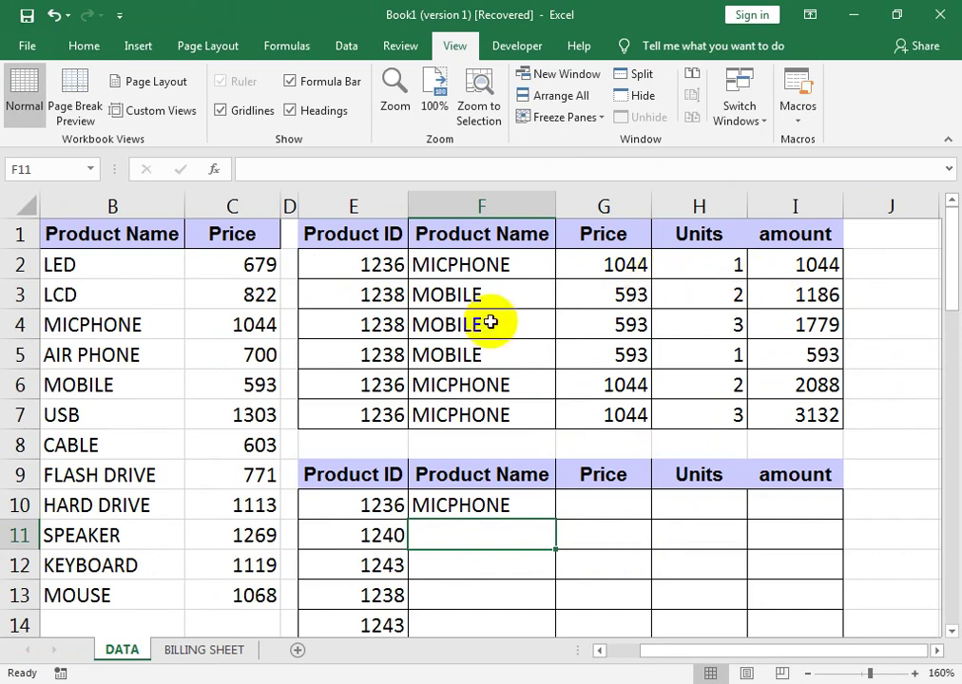
- Re-confirm F10's lookup and fill it down to F14 (CABLE, SPEAKER, MOBILE, SPEAKER)
{"action": "left_click", "coordinate": [489, 507]}
{"action": "double_click", "coordinate": [490, 507]}
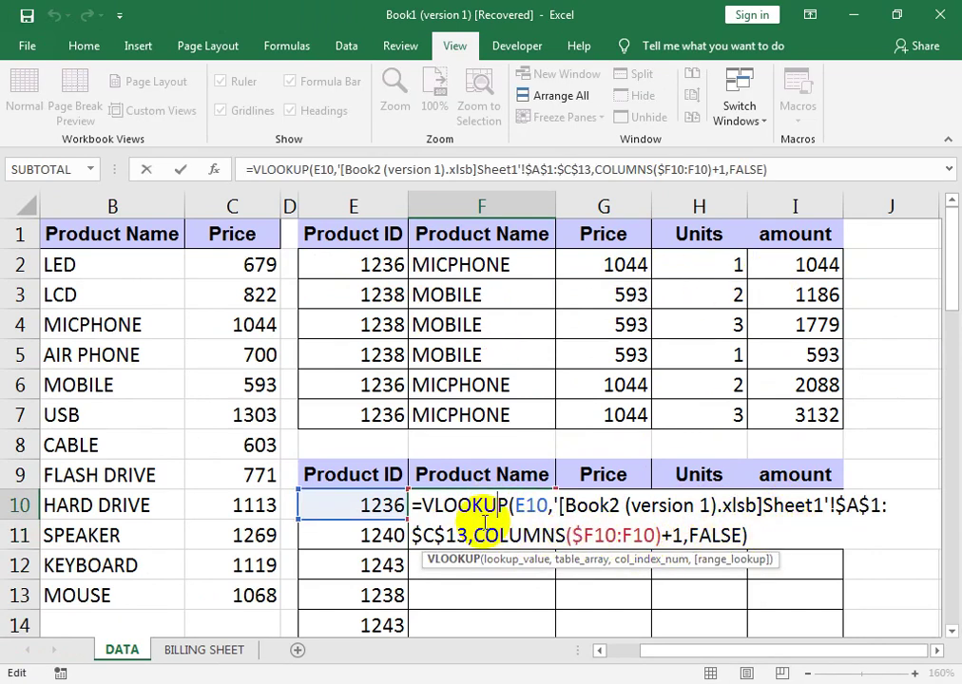
{"action": "key", "text": "Return"}
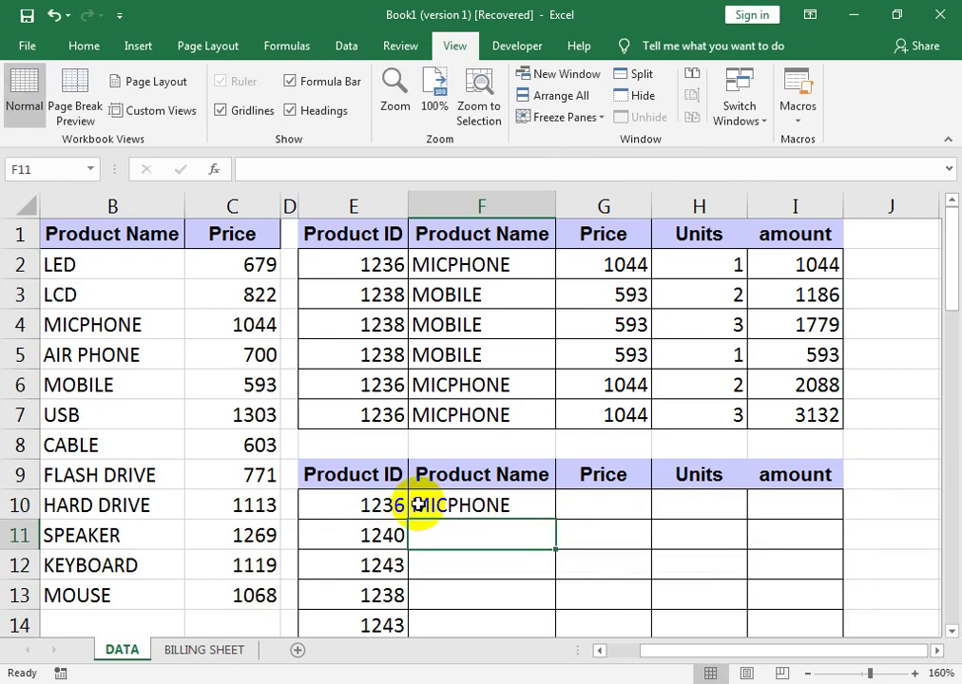
{"action": "left_click", "coordinate": [420, 501]}
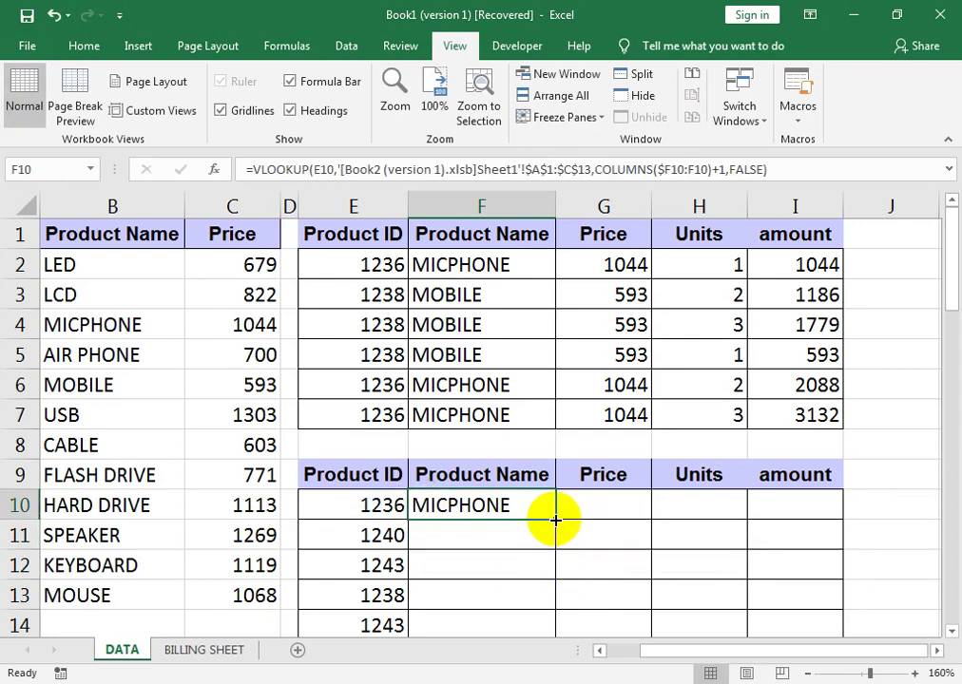
{"action": "left_click_drag", "start_coordinate": [556, 520], "coordinate": [548, 625]}
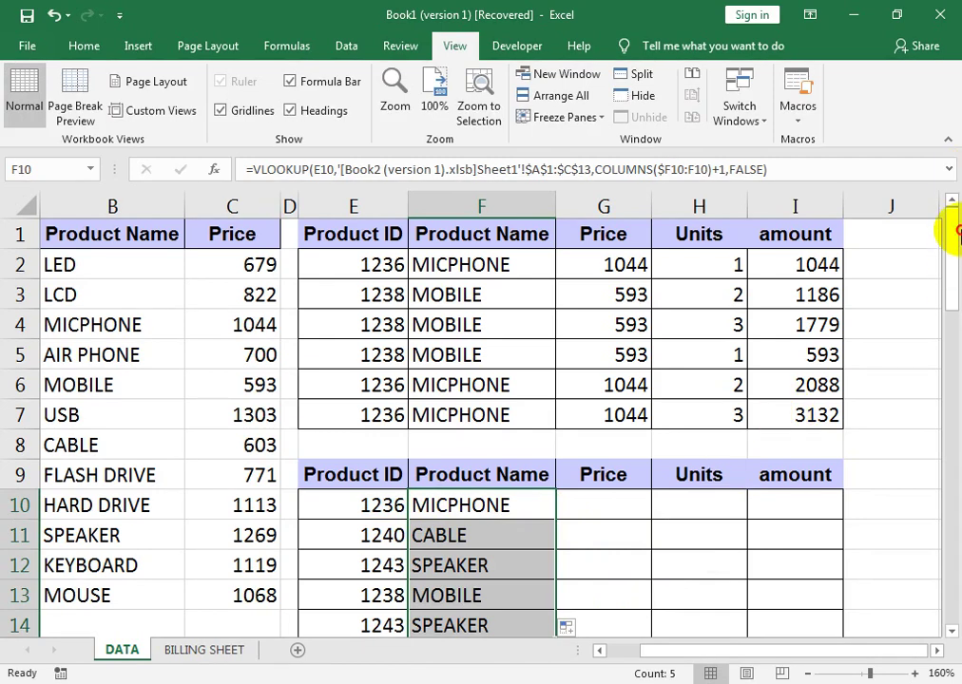
- Copy the lookup formulas into Price cells G10:G14, which show #N/A, and reopen F10's formula
{"action": "left_click_drag", "start_coordinate": [955, 262], "coordinate": [955, 278]}
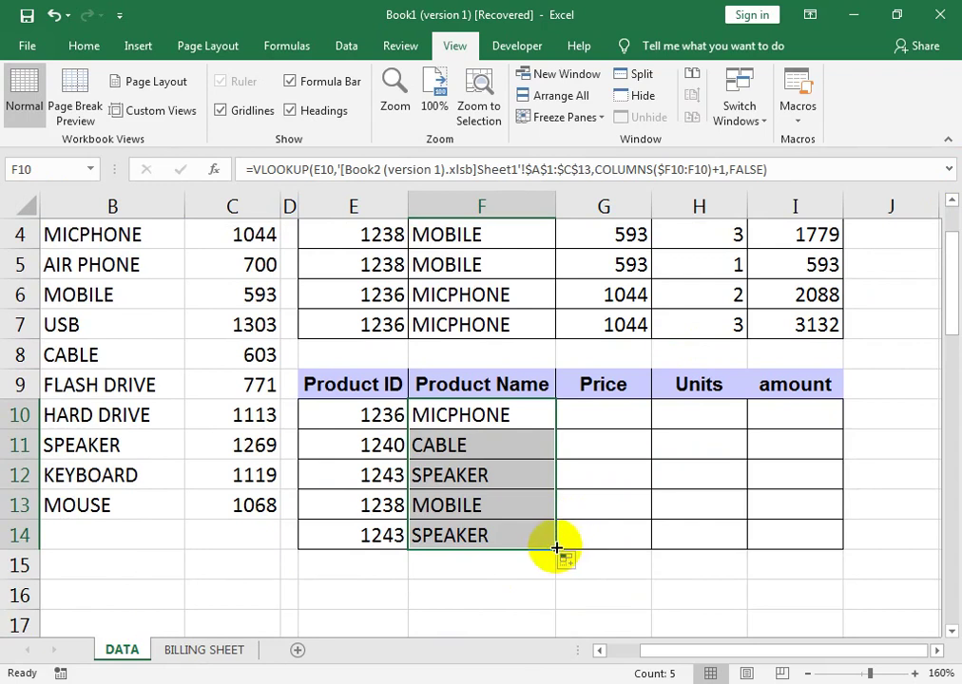
{"action": "left_click_drag", "start_coordinate": [556, 548], "coordinate": [623, 534]}
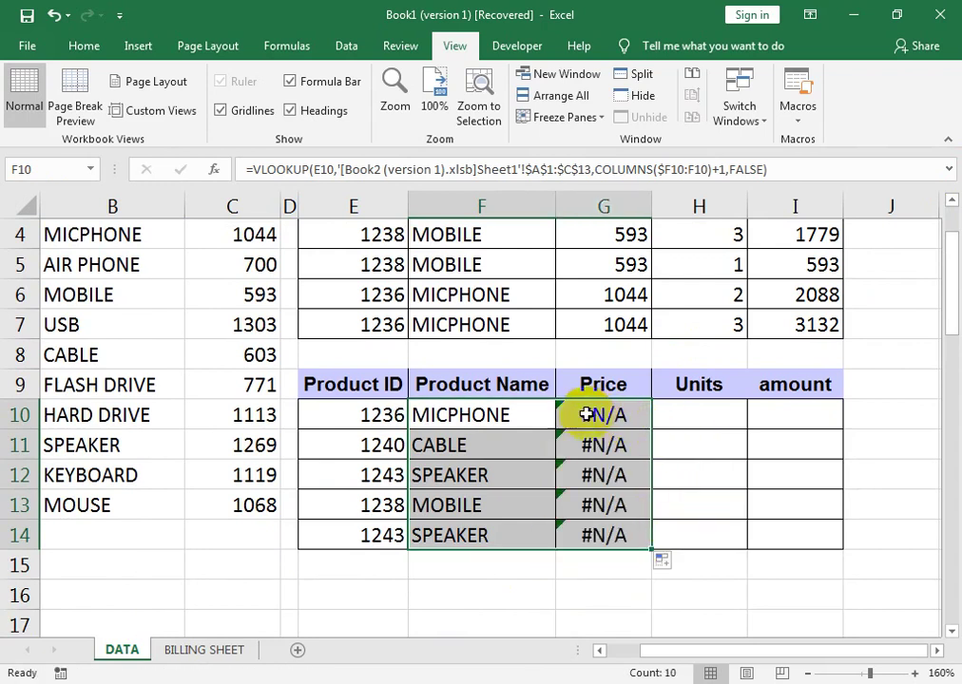
{"action": "left_click", "coordinate": [551, 418]}
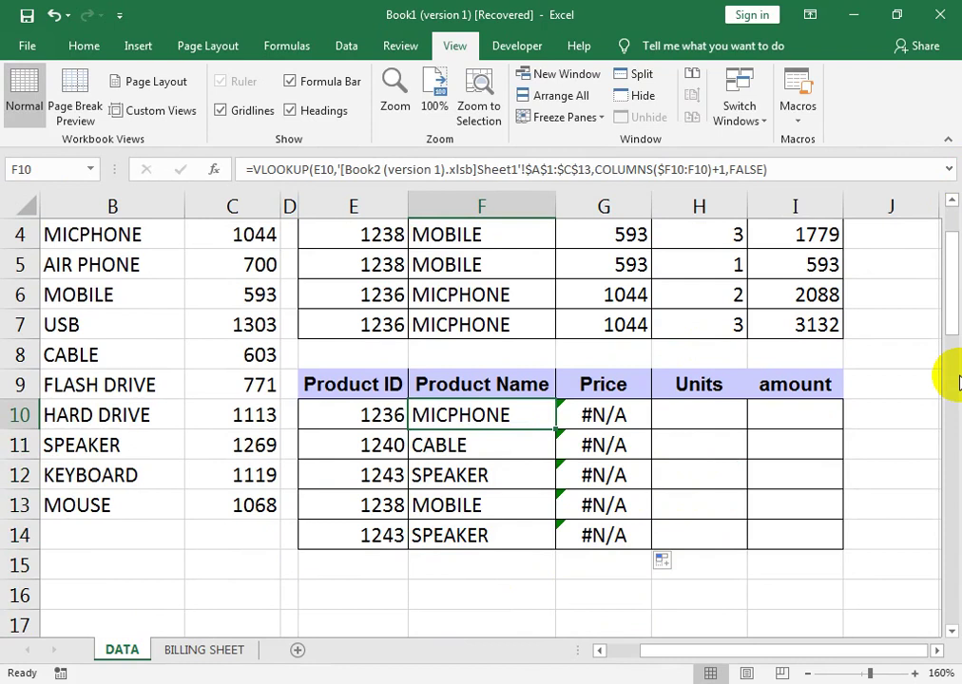
{"action": "double_click", "coordinate": [457, 416]}
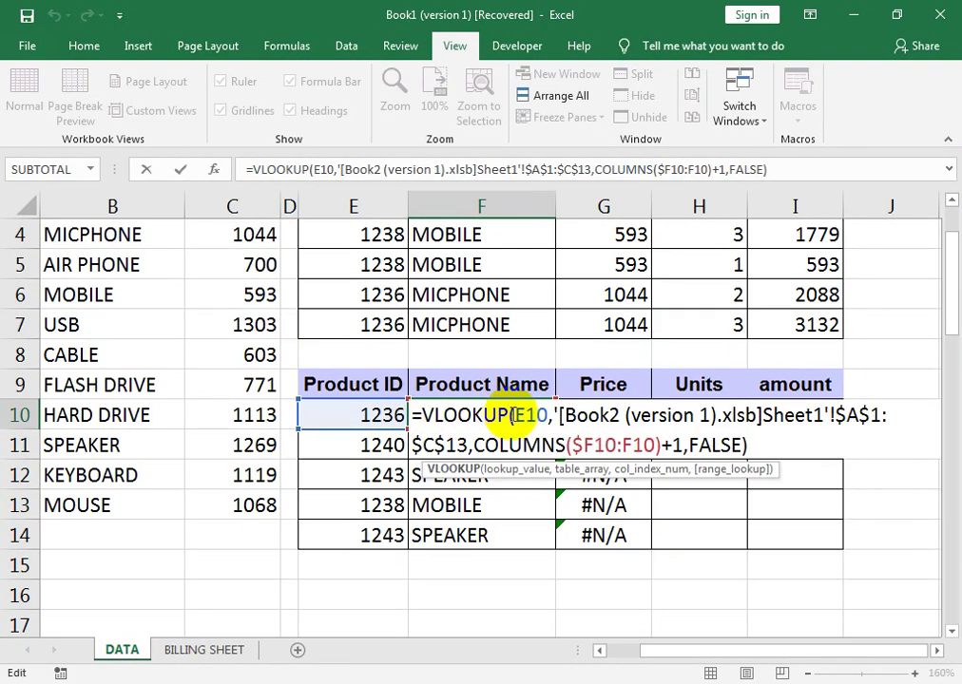
- Lock the lookup value as $E10, then fill F10 into G10 and down to row 14, giving prices 1044–1269
{"action": "left_click_drag", "start_coordinate": [514, 415], "coordinate": [548, 416]}
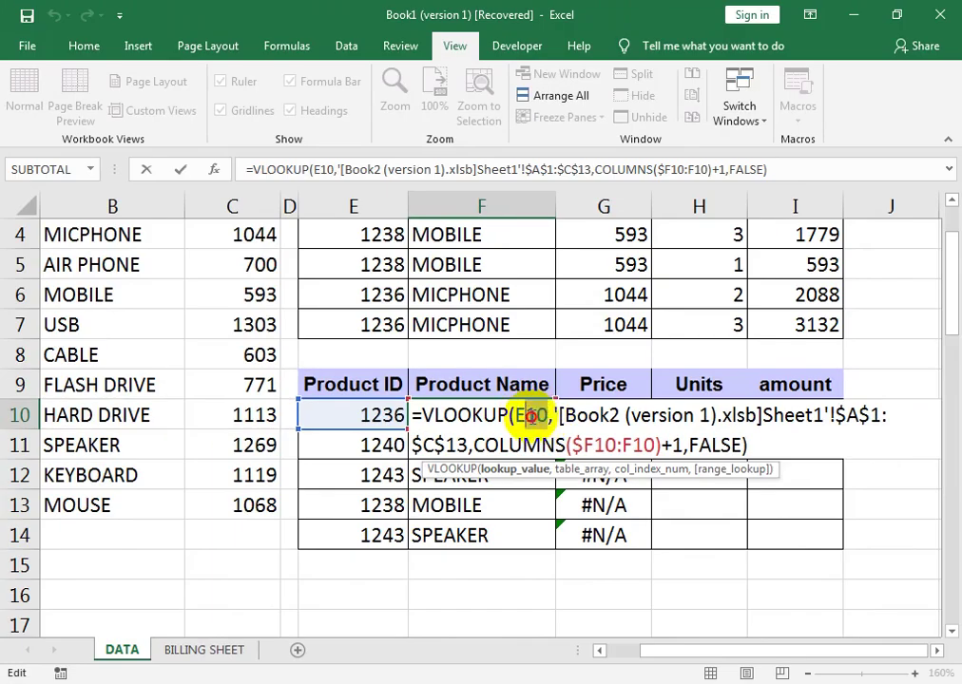
{"action": "key", "text": "F4"}
{"action": "key", "text": "F4"}
{"action": "key", "text": "F4"}
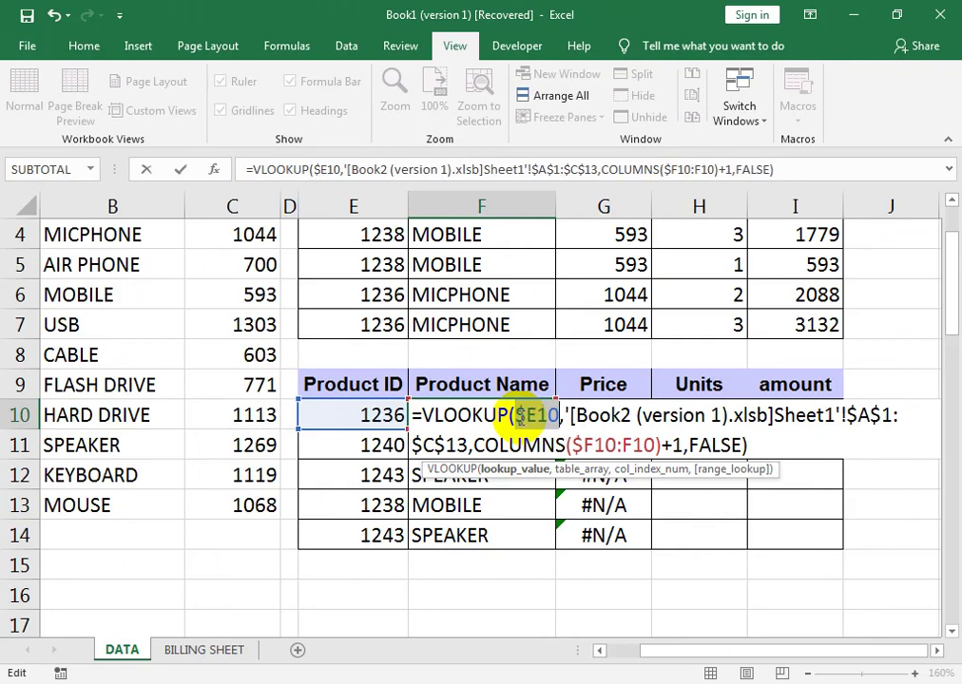
{"action": "key", "text": "Return"}
{"action": "left_click", "coordinate": [515, 418]}
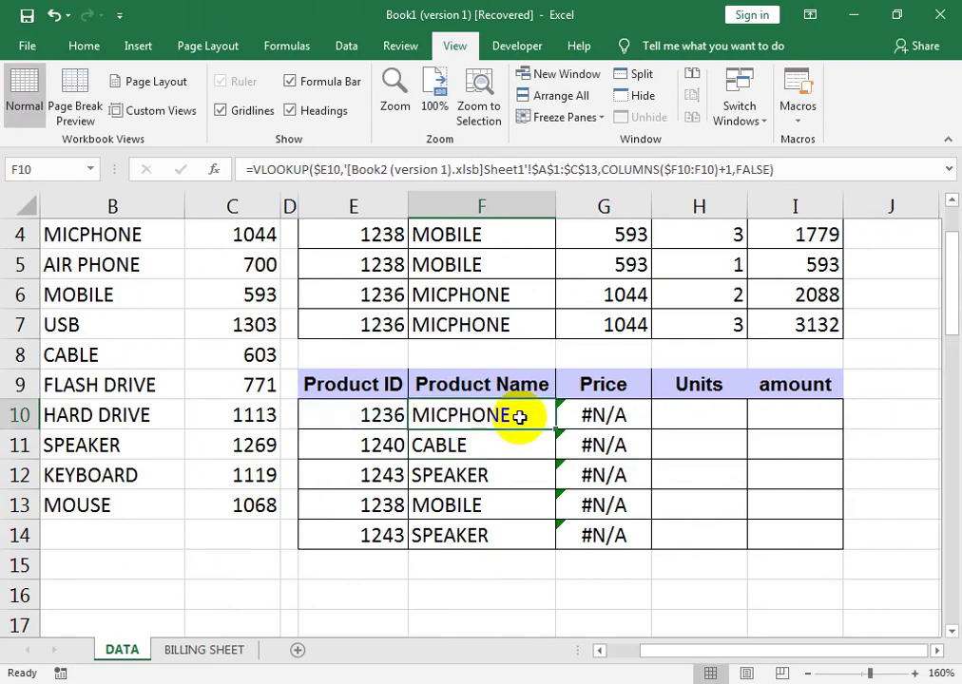
{"action": "left_click_drag", "start_coordinate": [555, 430], "coordinate": [640, 429]}
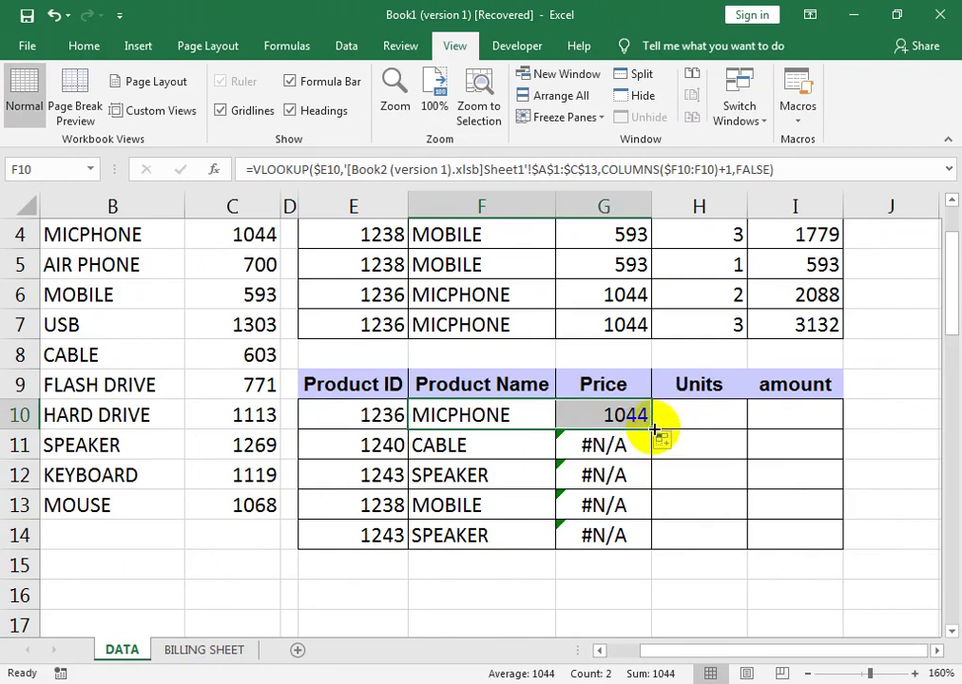
{"action": "left_click_drag", "start_coordinate": [654, 430], "coordinate": [644, 546]}
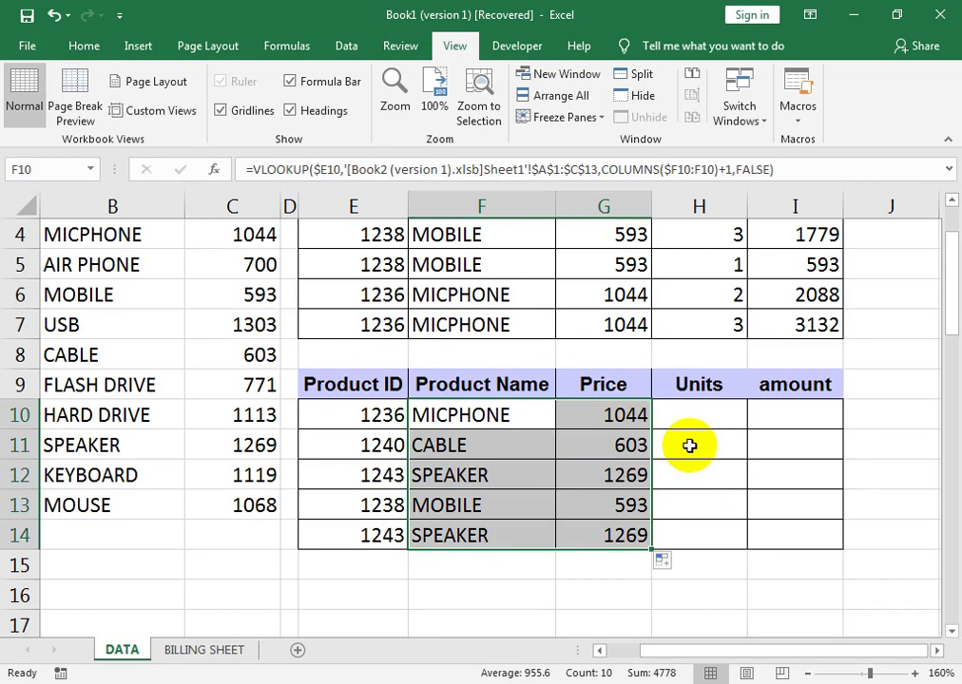
{"action": "left_click", "coordinate": [789, 419]}
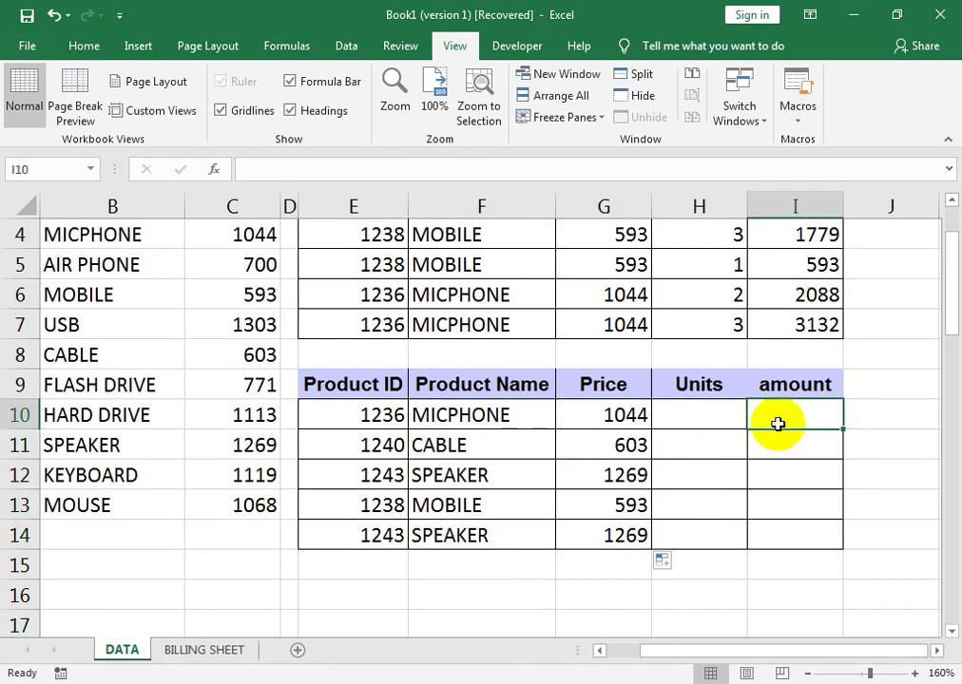
- Enter =IF(H10="","",G10*H10) in I10 and fill it down to I14
{"action": "type", "text": "=if("}
{"action": "key", "text": "Left"}
{"action": "type", "text": "=\"\",\"\""}
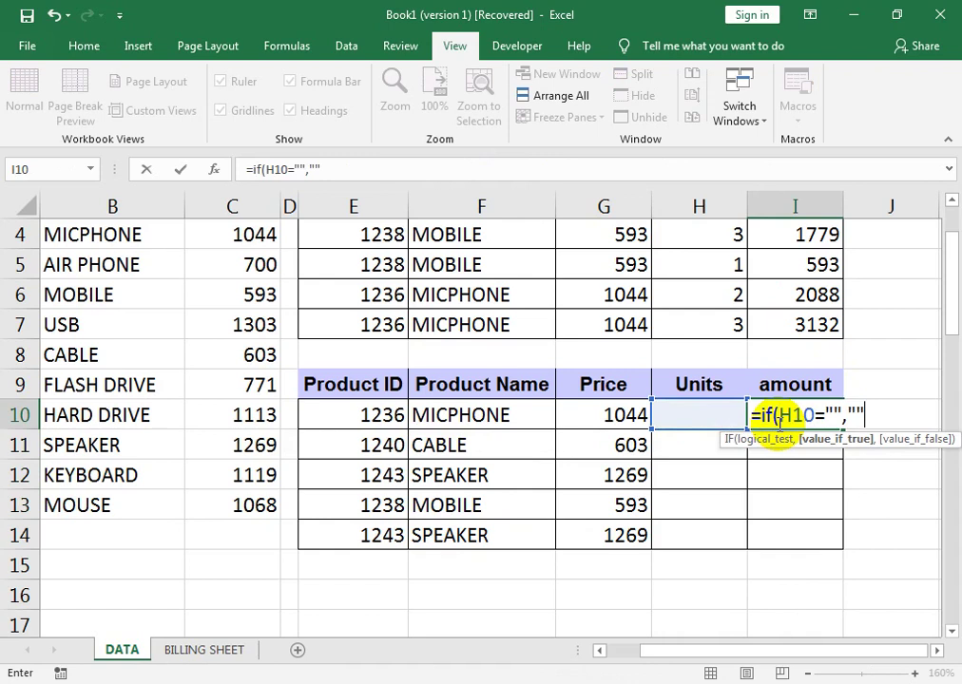
{"action": "type", "text": ","}
{"action": "key", "text": "Left"}
{"action": "key", "text": "Left"}
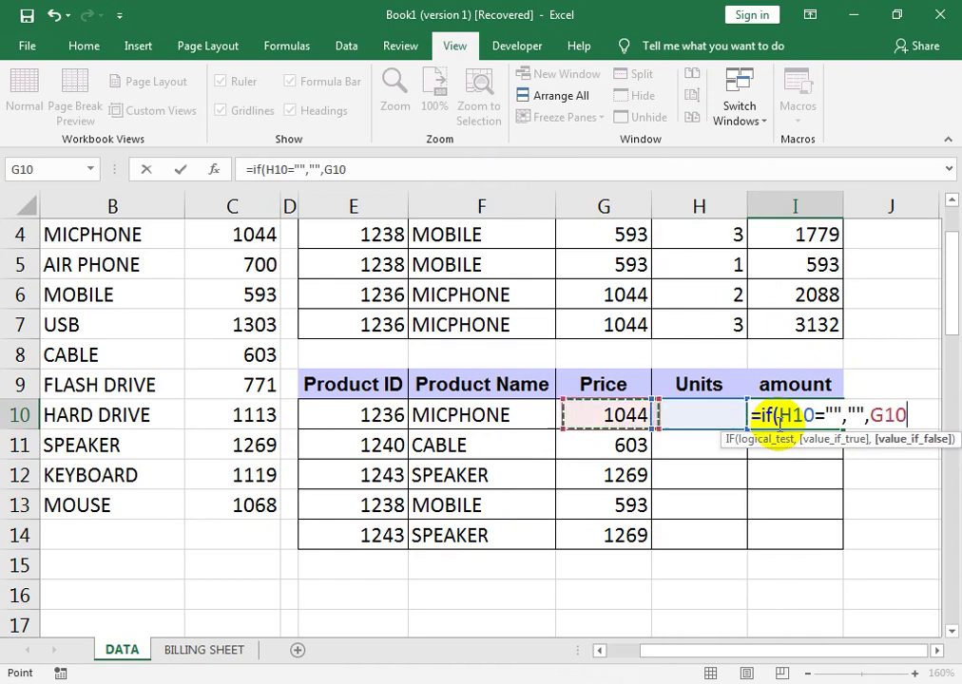
{"action": "type", "text": "*"}
{"action": "key", "text": "Left"}
{"action": "key", "text": "Return"}
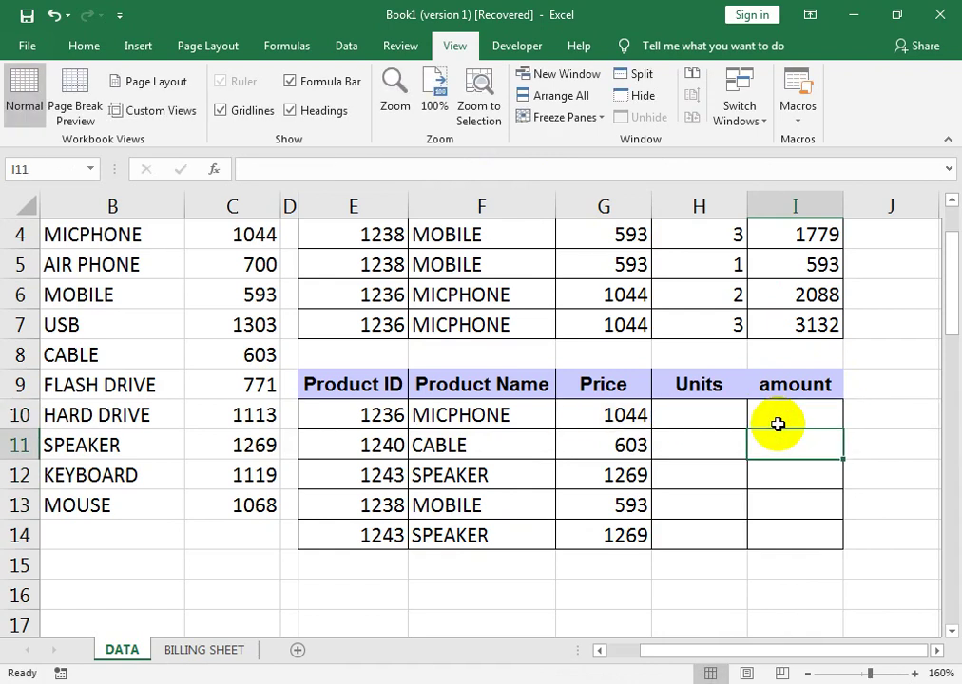
{"action": "left_click", "coordinate": [777, 424]}
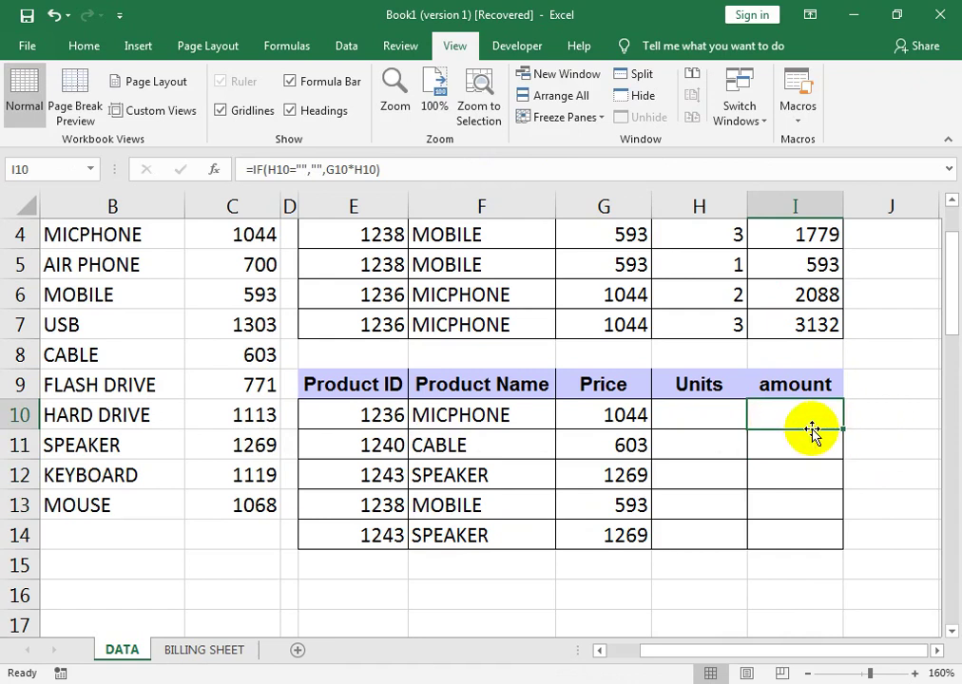
{"action": "left_click_drag", "start_coordinate": [842, 430], "coordinate": [839, 546]}
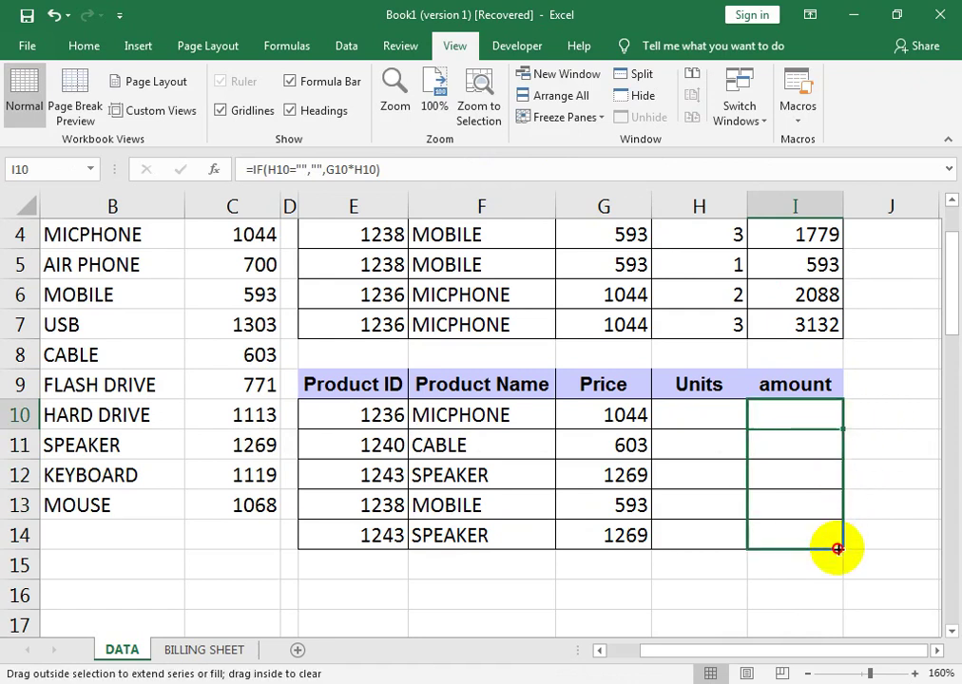
- Enter units 2, 3, 4, 5 and 6 in H10:H14, giving amounts 2088 through 7614
{"action": "left_click", "coordinate": [725, 418]}
{"action": "type", "text": "2"}
{"action": "key", "text": "Return"}
{"action": "type", "text": "3 "}
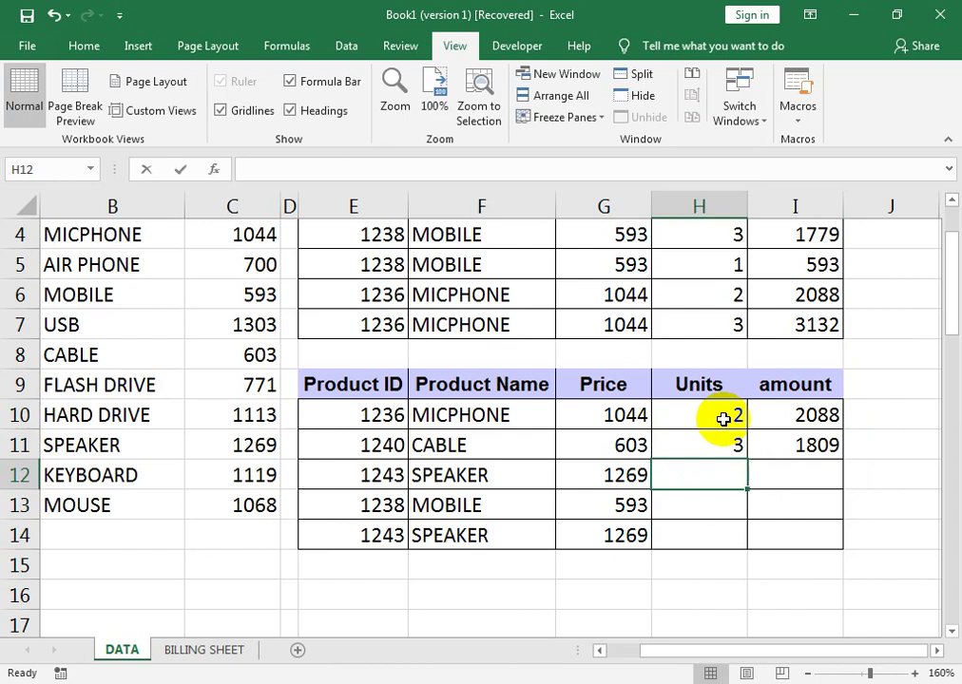
{"action": "type", "text": "4 5"}
{"action": "key", "text": "Return"}
{"action": "type", "text": "6"}
{"action": "key", "text": "Return"}
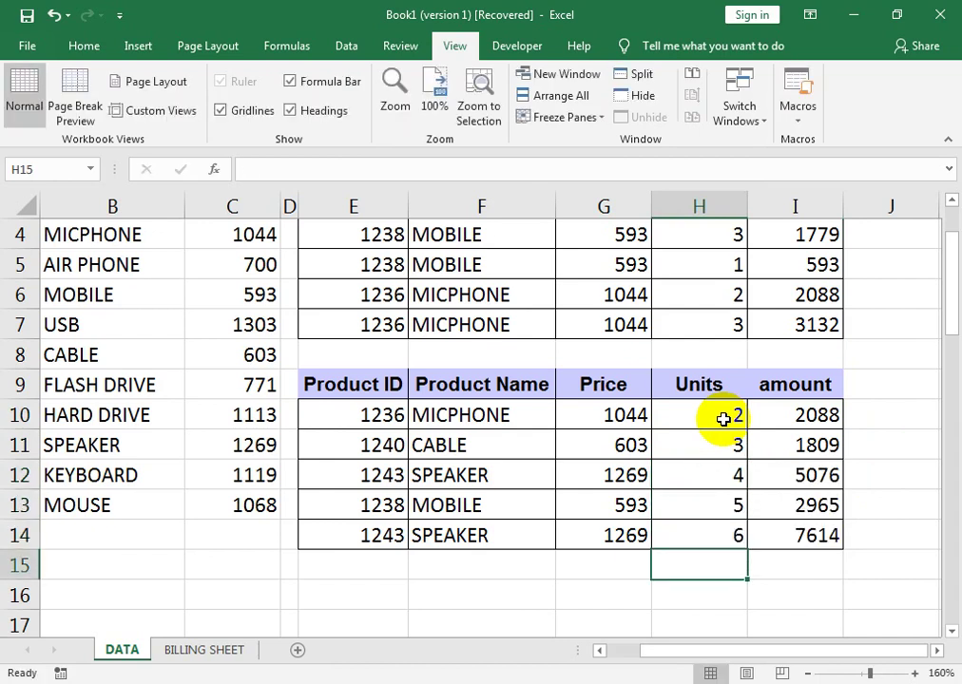
- Give the second table's header row E9:I9 a thick outside border
{"action": "left_click_drag", "start_coordinate": [382, 387], "coordinate": [798, 387]}
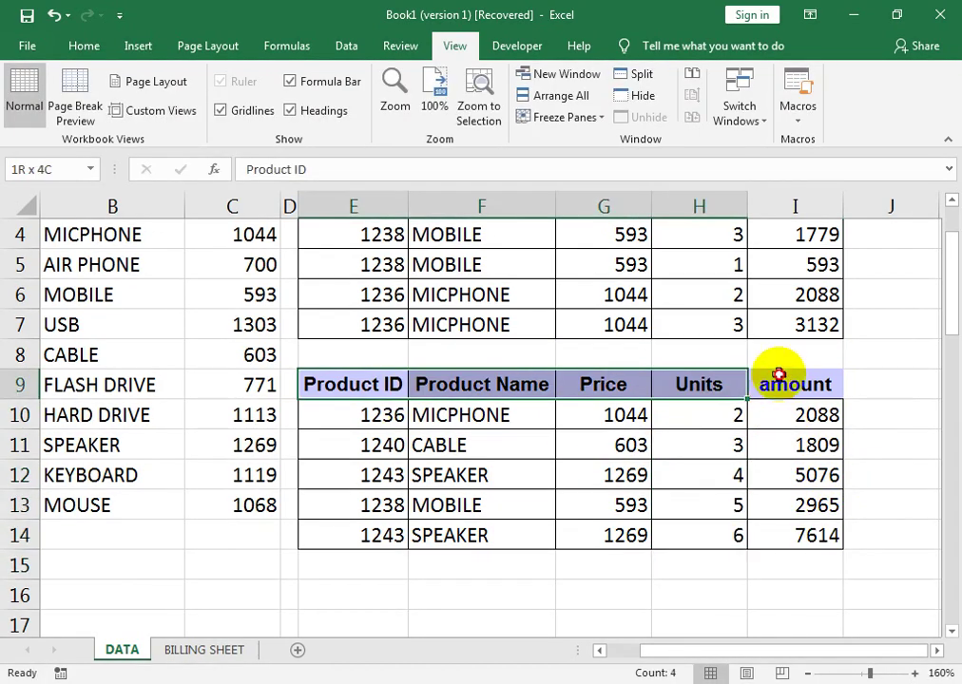
{"action": "left_click", "coordinate": [85, 45]}
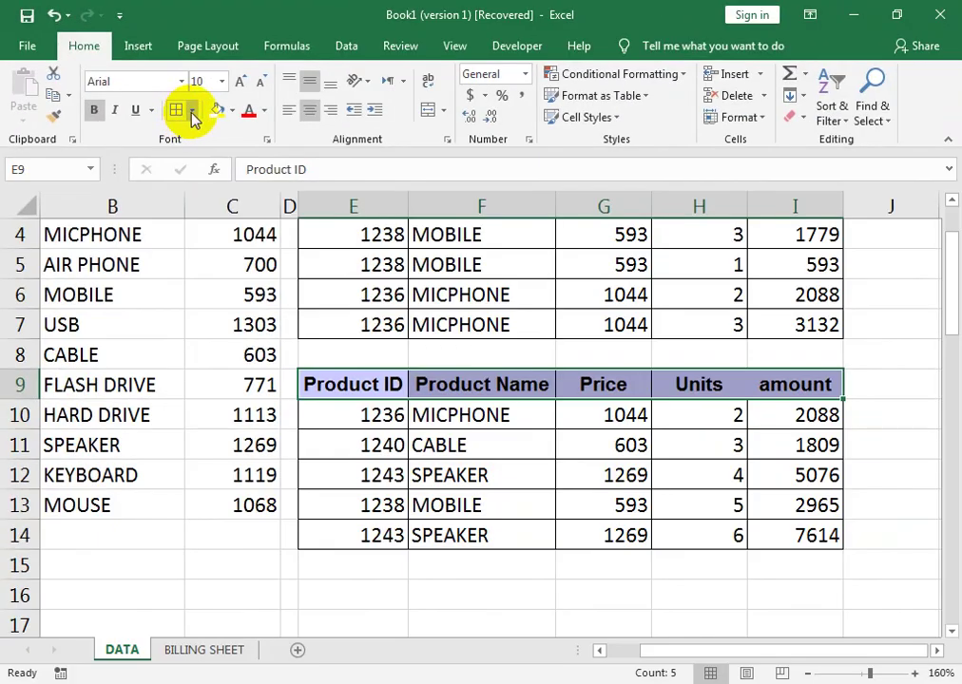
{"action": "left_click", "coordinate": [193, 114]}
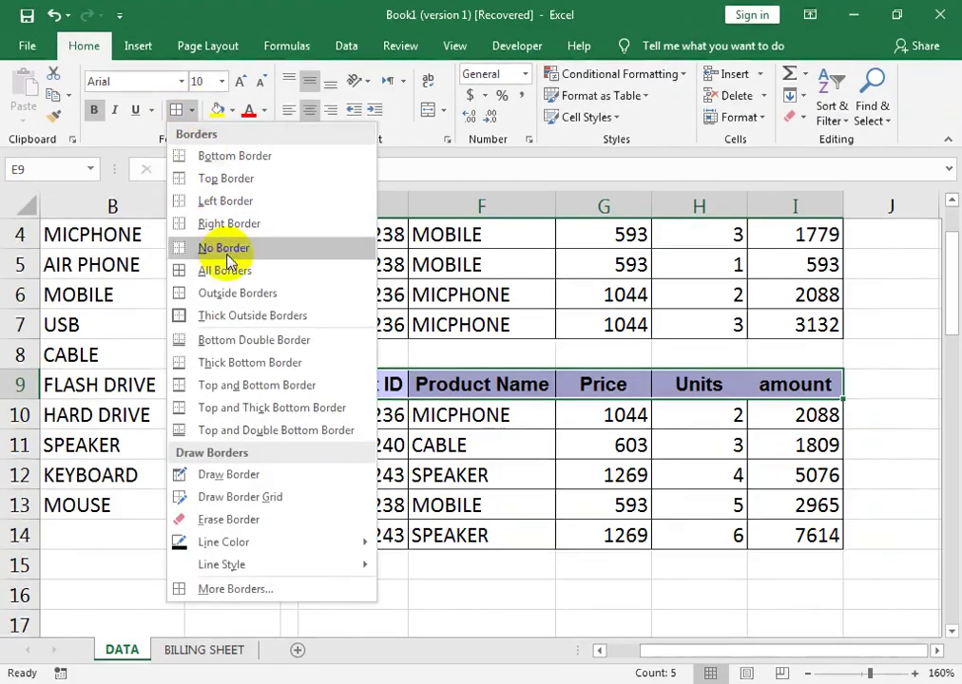
{"action": "left_click", "coordinate": [236, 316]}
- Apply All Borders to the product list A1:C13
{"action": "left_click_drag", "start_coordinate": [268, 518], "coordinate": [13, 203]}
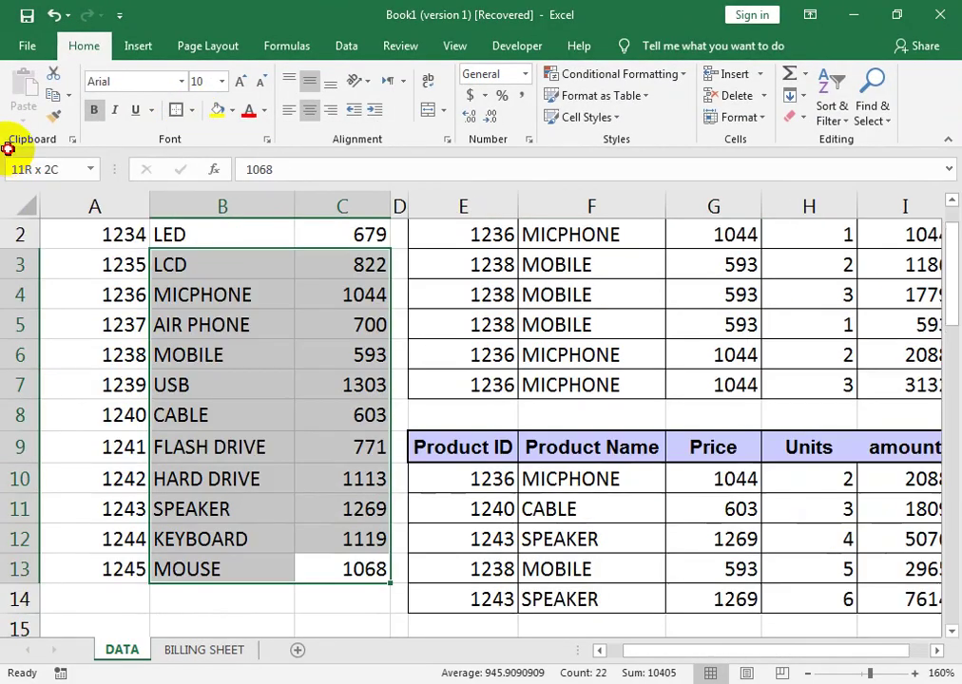
{"action": "left_click", "coordinate": [191, 110]}
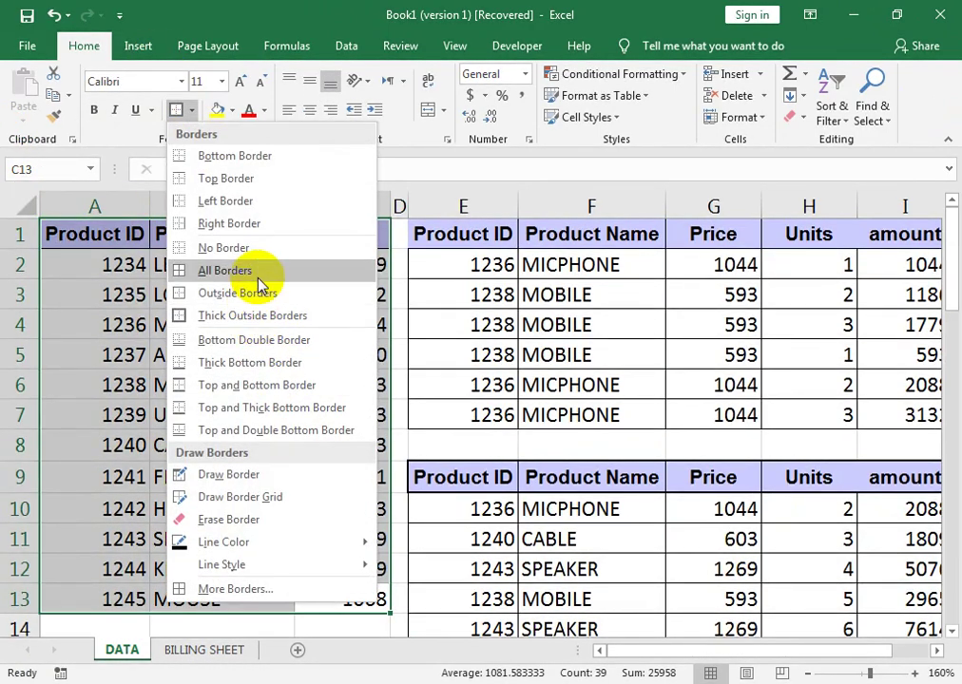
{"action": "left_click", "coordinate": [259, 277]}
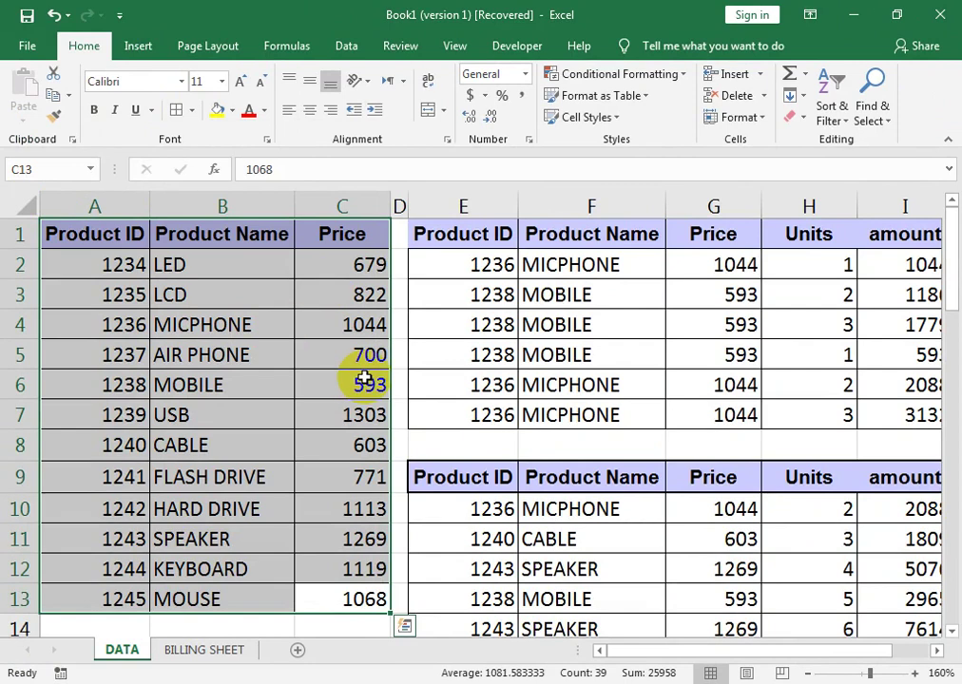
- Switch the print settings to Landscape Orientation, then return to the worksheet
{"action": "left_click", "coordinate": [26, 45]}
{"action": "left_click", "coordinate": [59, 303]}
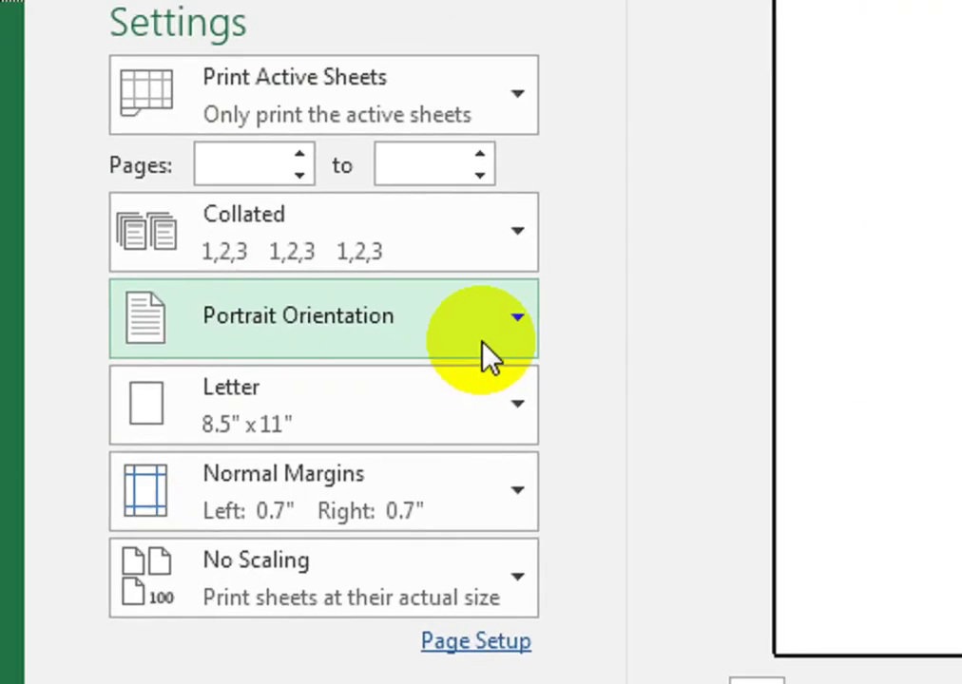
{"action": "left_click", "coordinate": [346, 490]}
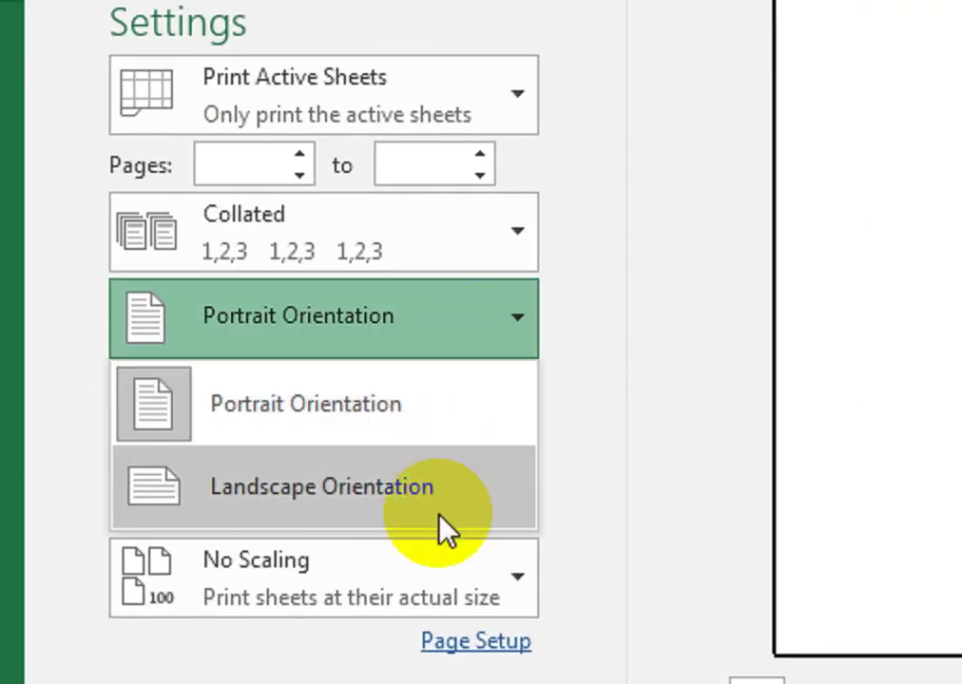
{"action": "left_click", "coordinate": [435, 508]}
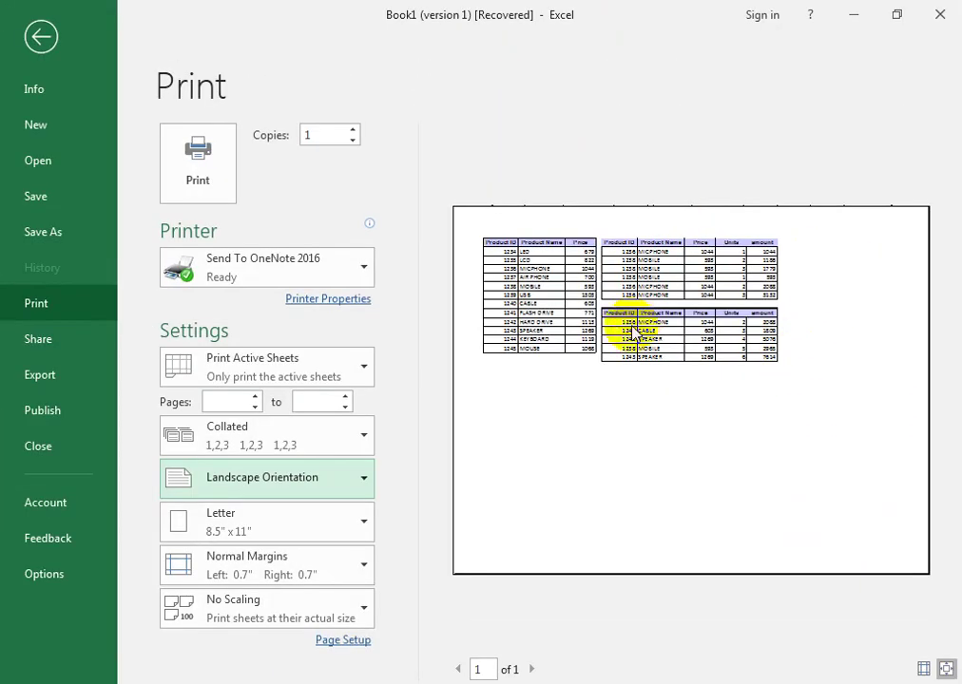
{"action": "left_click", "coordinate": [41, 36]}
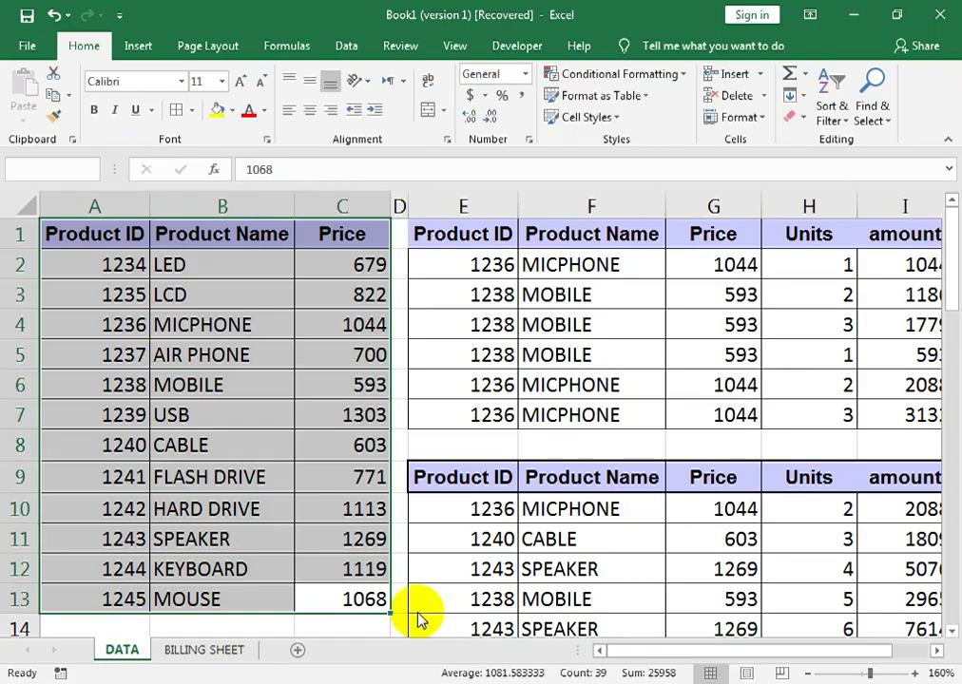
{"action": "left_click", "coordinate": [578, 389]}
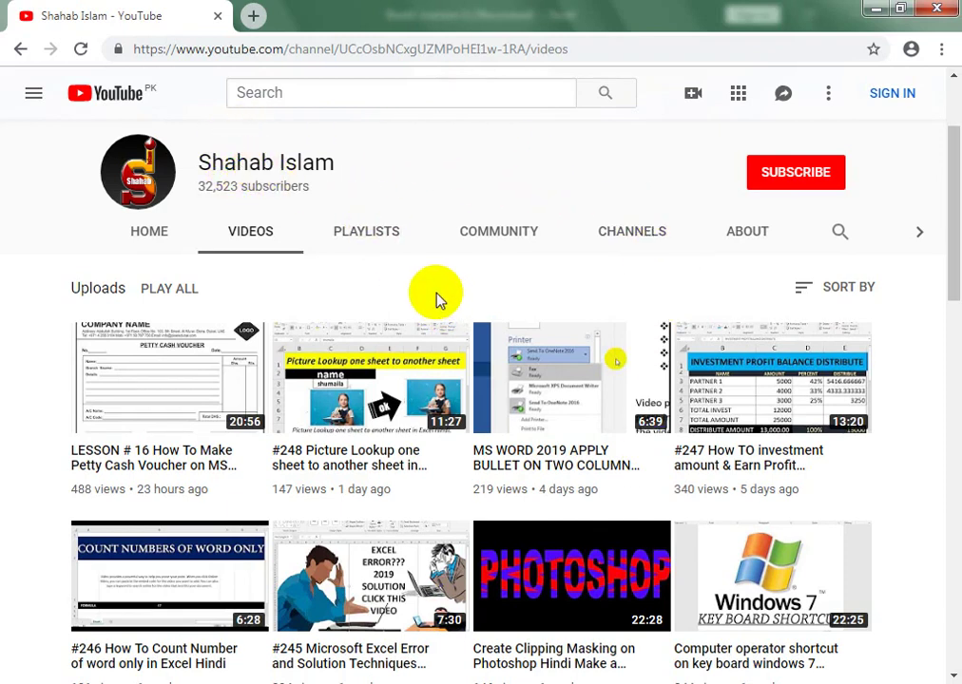
- Scroll to the top of the YouTube channel's Videos page
{"action": "left_click_drag", "start_coordinate": [945, 243], "coordinate": [953, 185]}
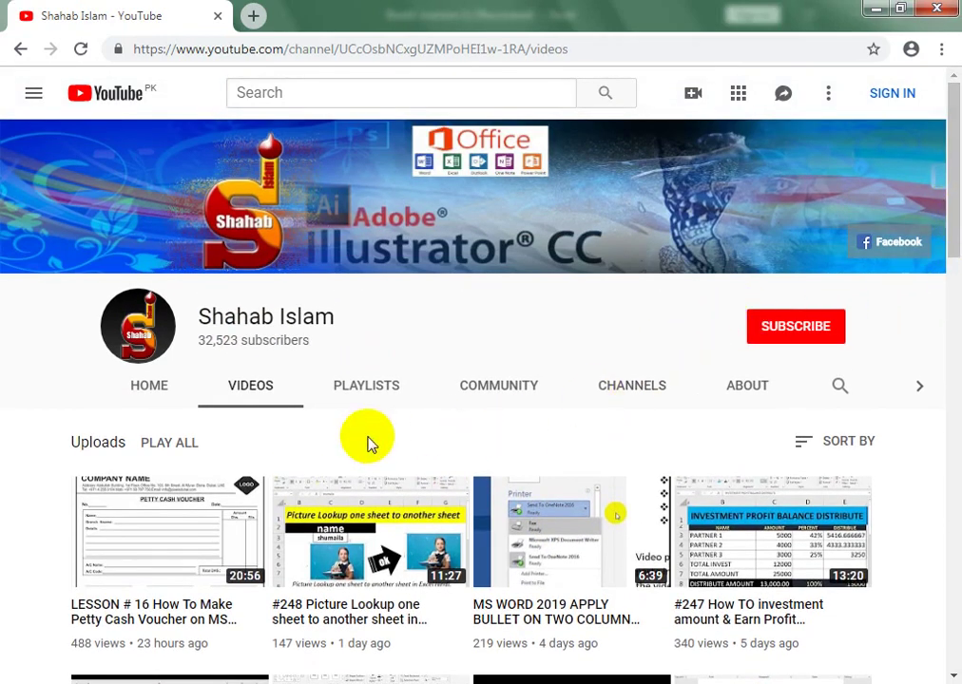